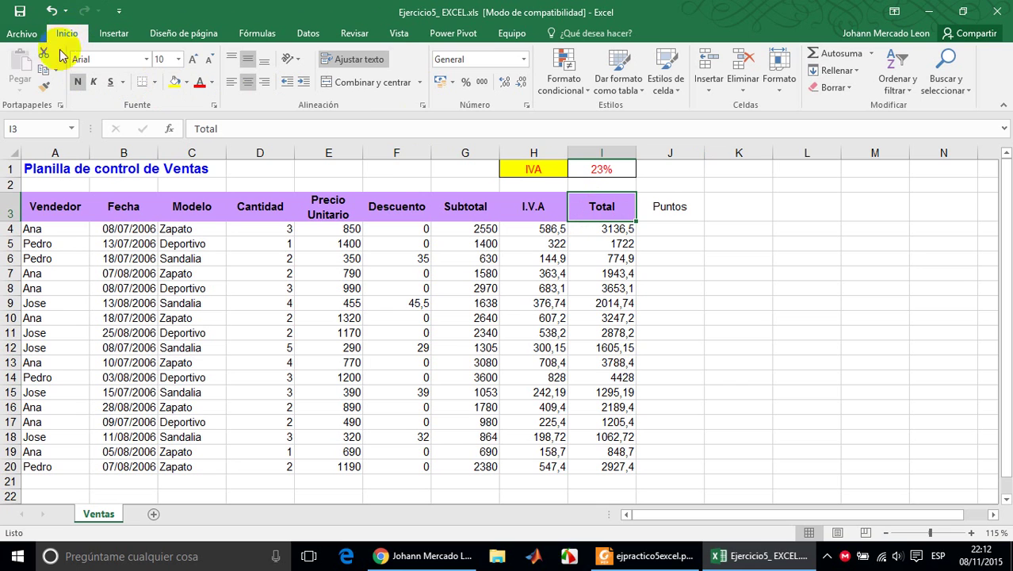
- Copy the formatting of the Total header to the Puntos header in J3
click(48, 88)
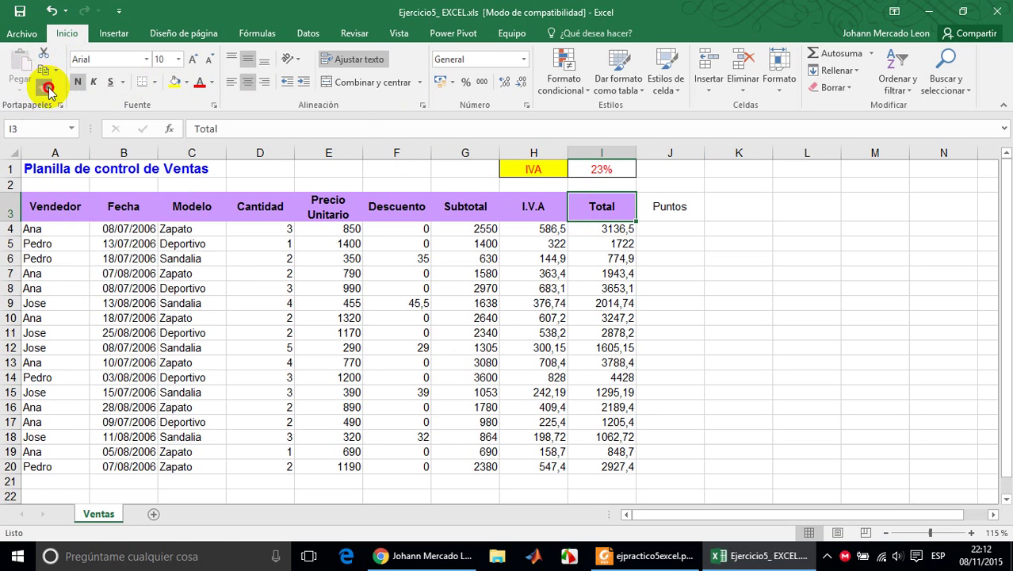
click(694, 209)
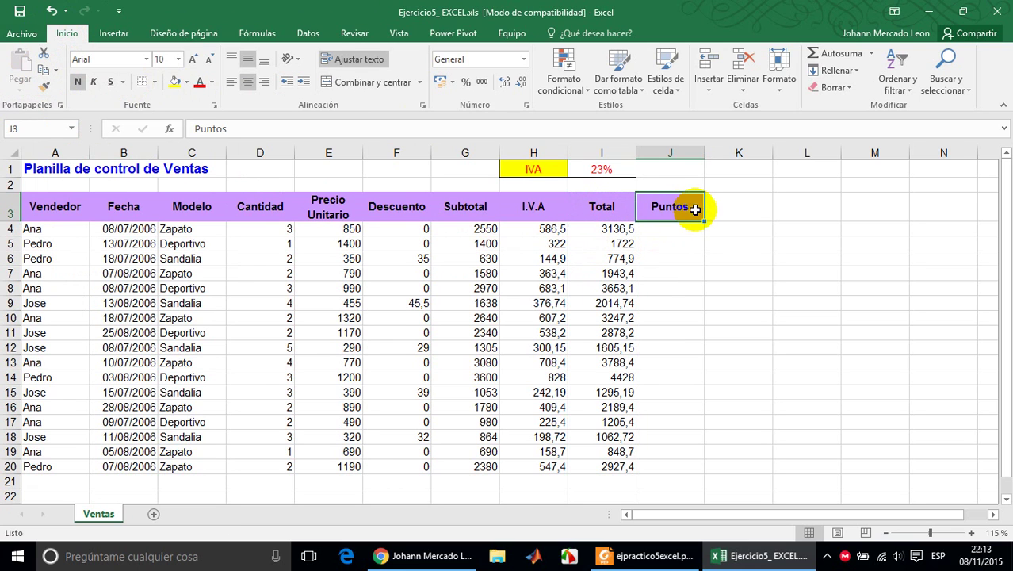
- Enter =SI(D4>2;2;1) in J4 to award points by quantity, checking the rule in item 6 of the exercise PDF
click(672, 227)
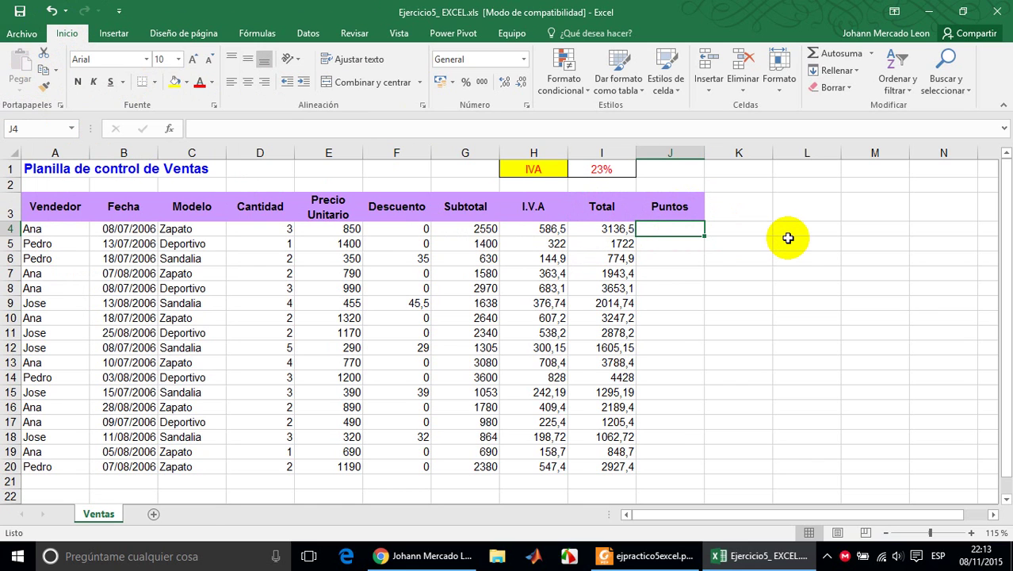
text(=si()
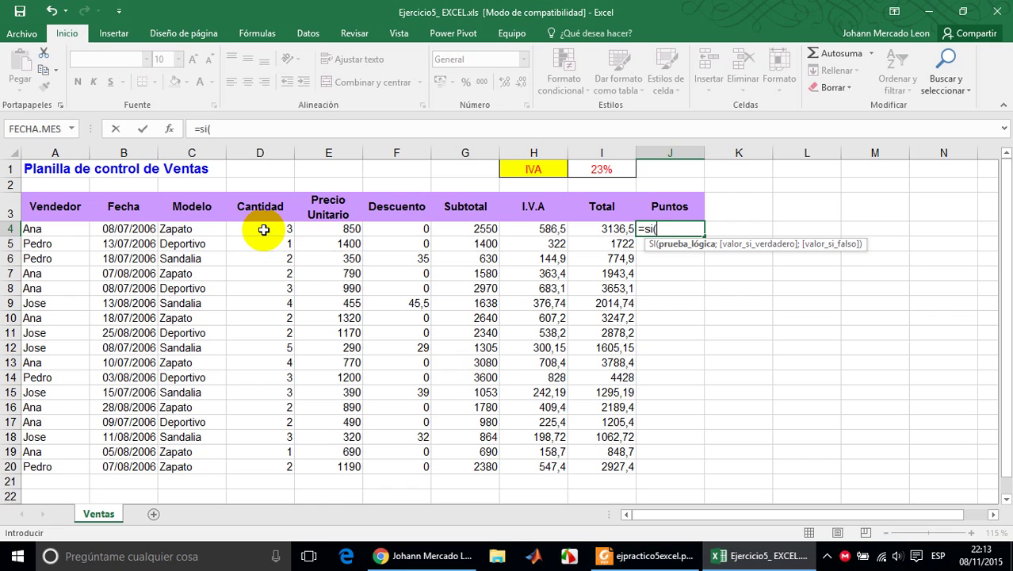
click(263, 229)
text(>)
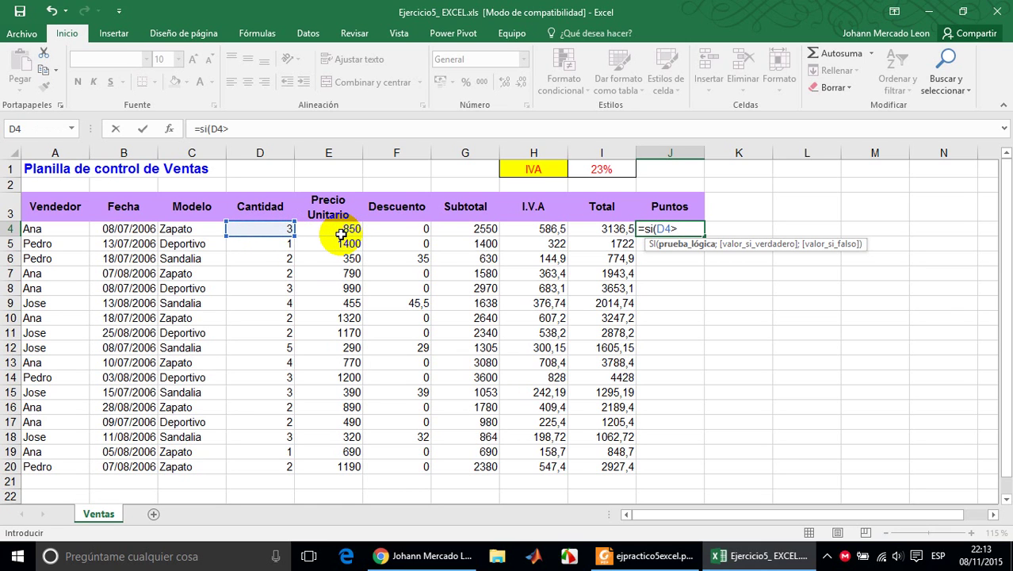
text(2;)
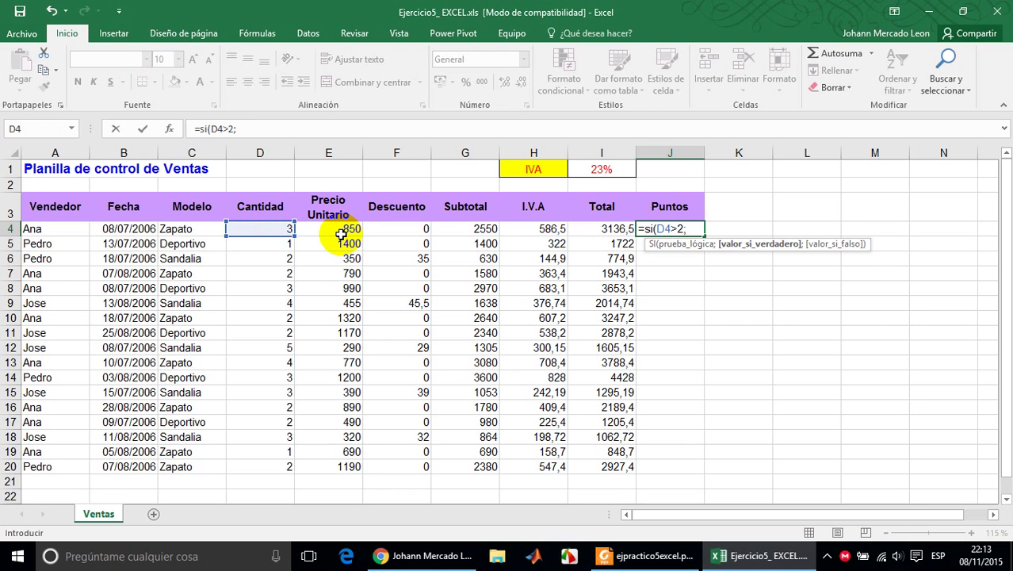
text(2;1)
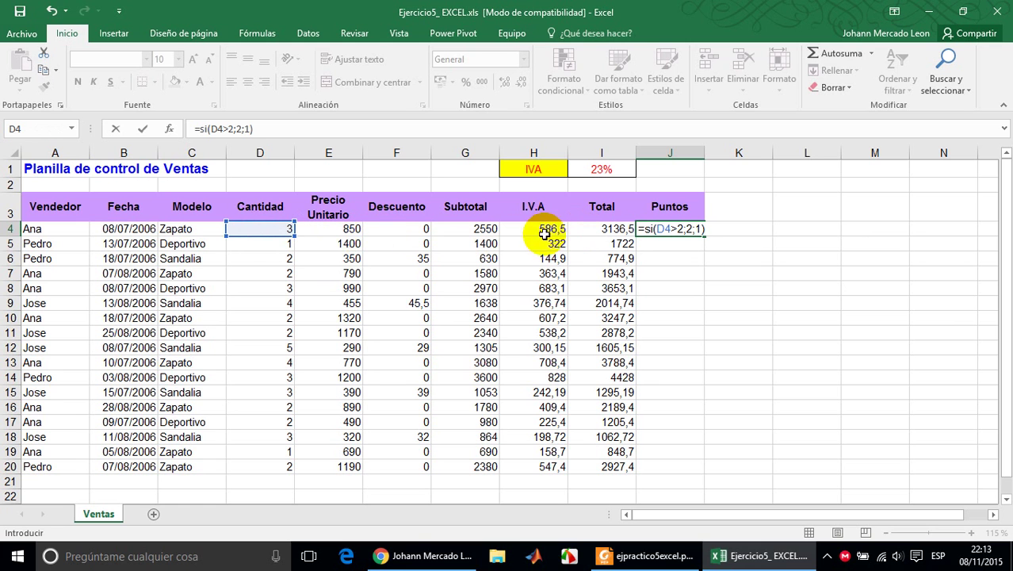
key(alt+Tab)
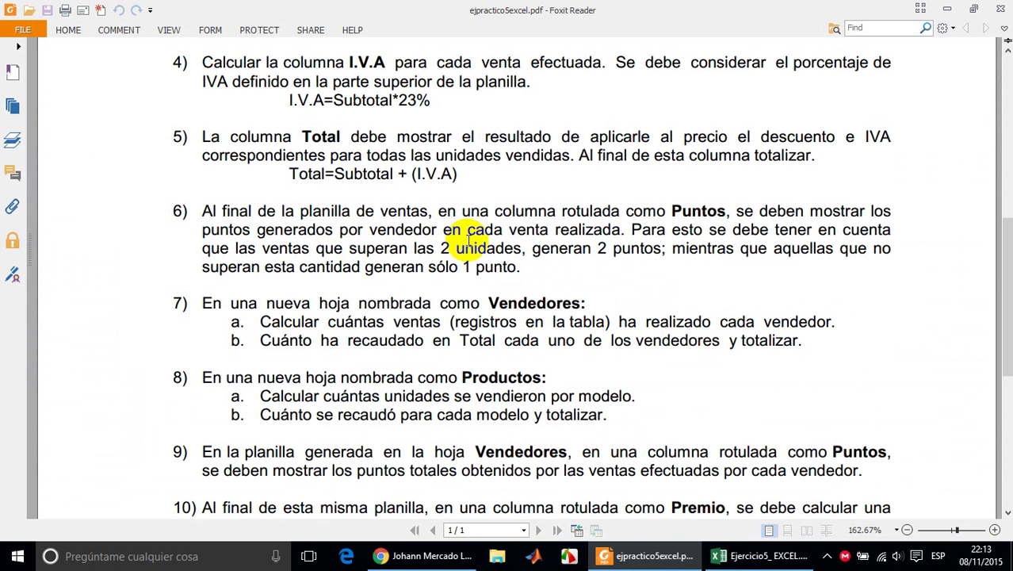
drag(351, 252, 521, 250)
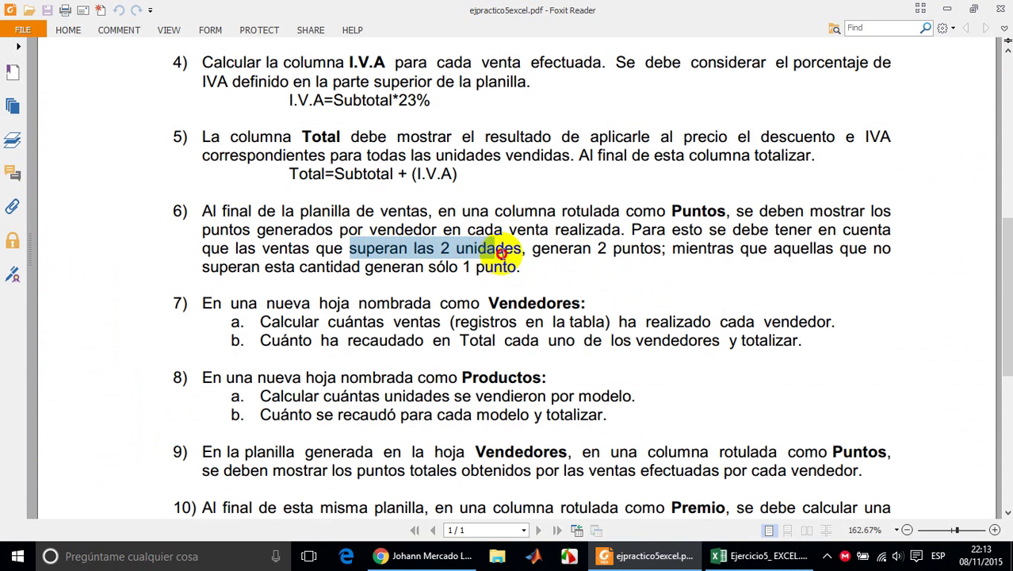
key(alt+Tab)
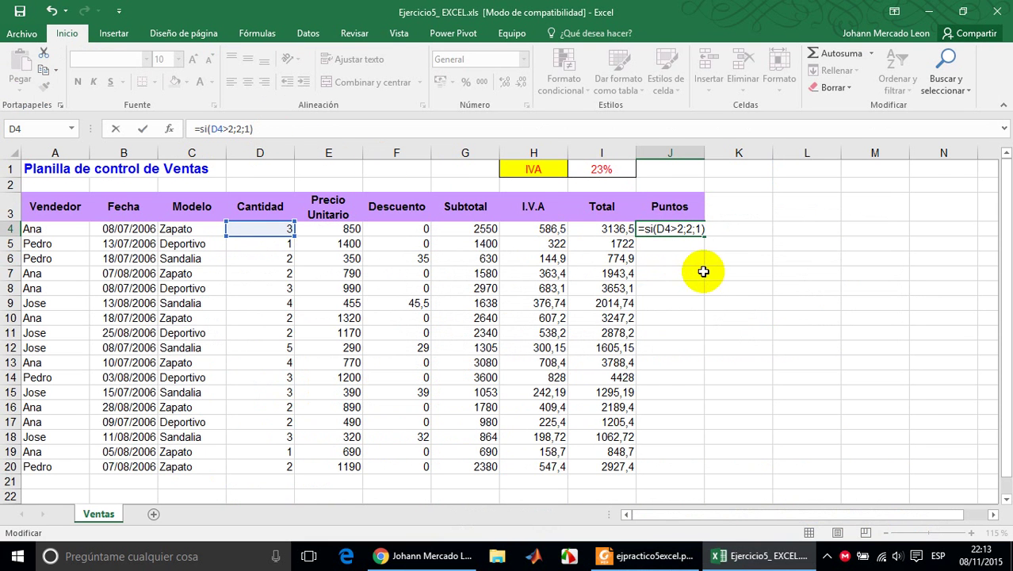
key(Return)
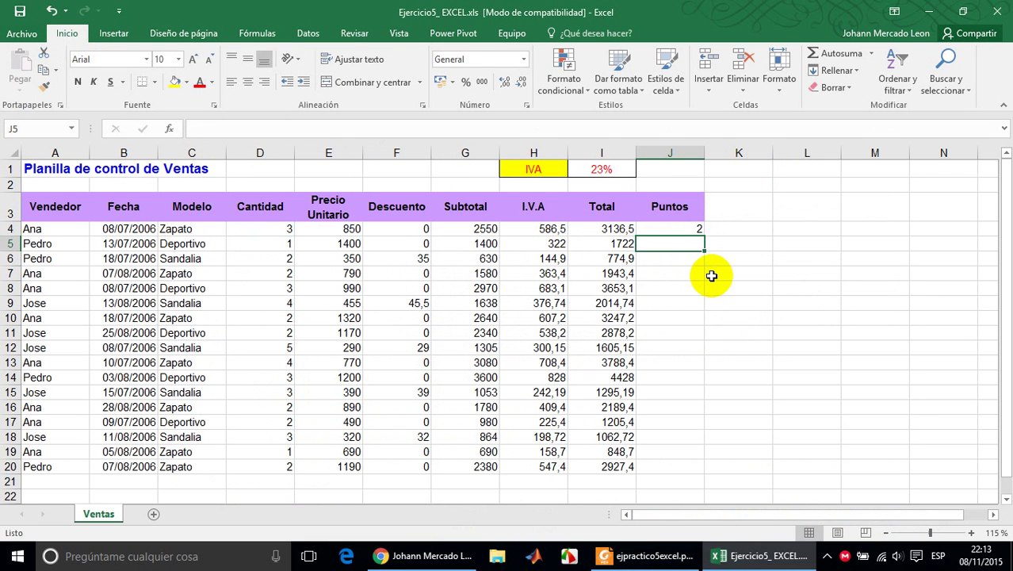
- Fill the Puntos formula from J4 down to J20
click(271, 228)
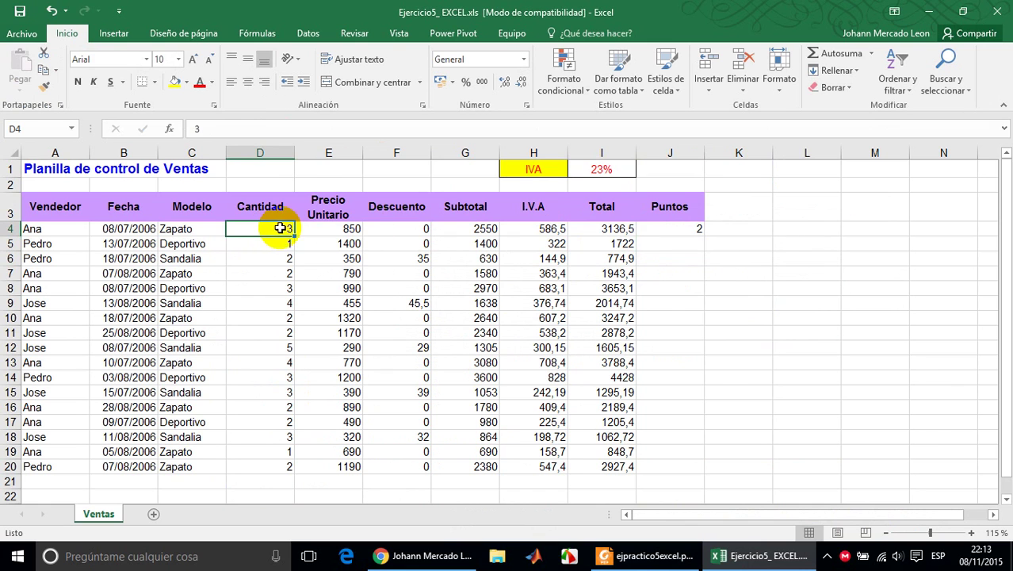
click(695, 229)
double_click(705, 235)
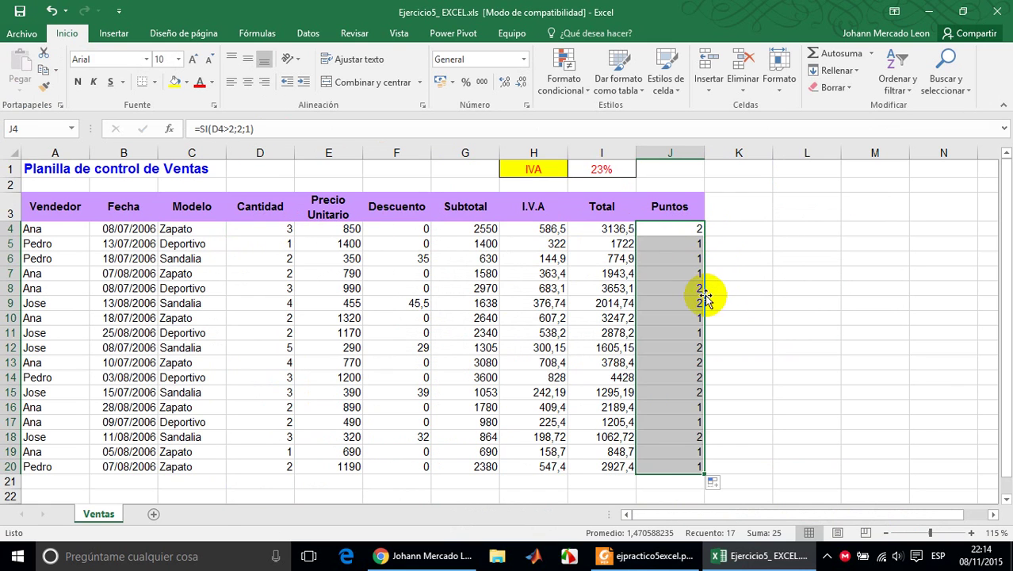
click(680, 364)
click(676, 287)
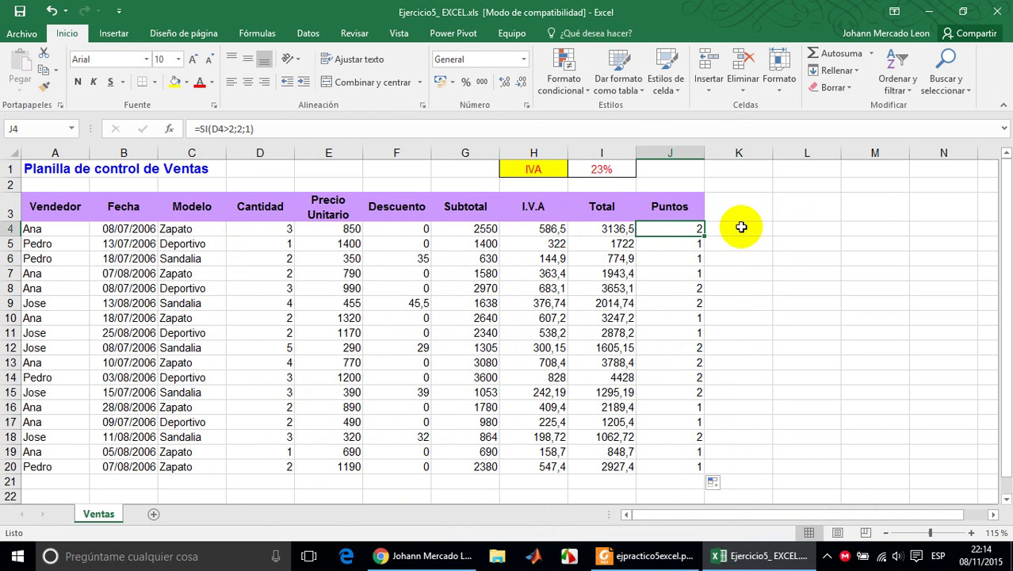
- Switch to the exercise PDF and read item 7 about the sales count and total collected per seller
key(alt+Tab)
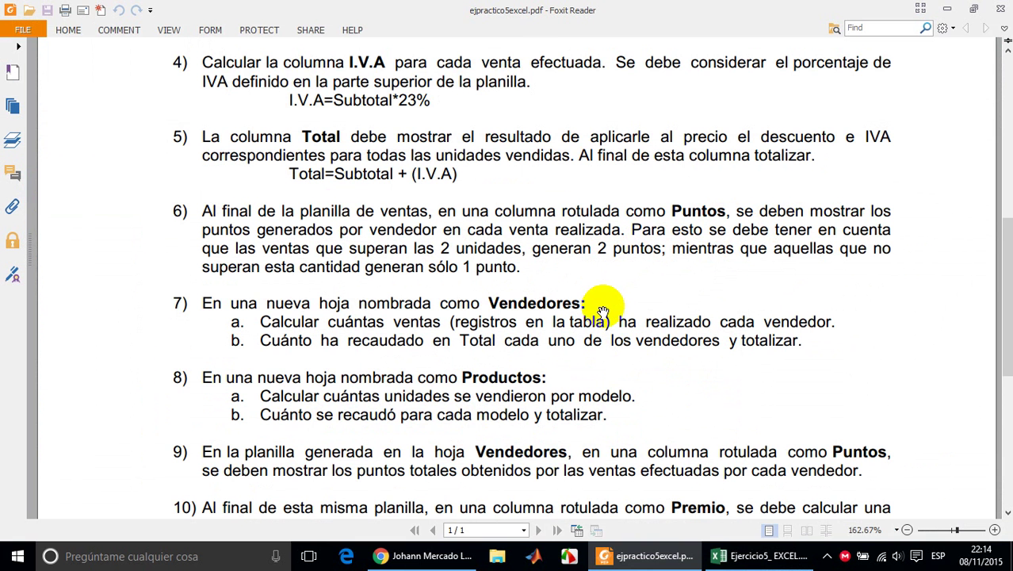
scroll(599, 313, down, 1)
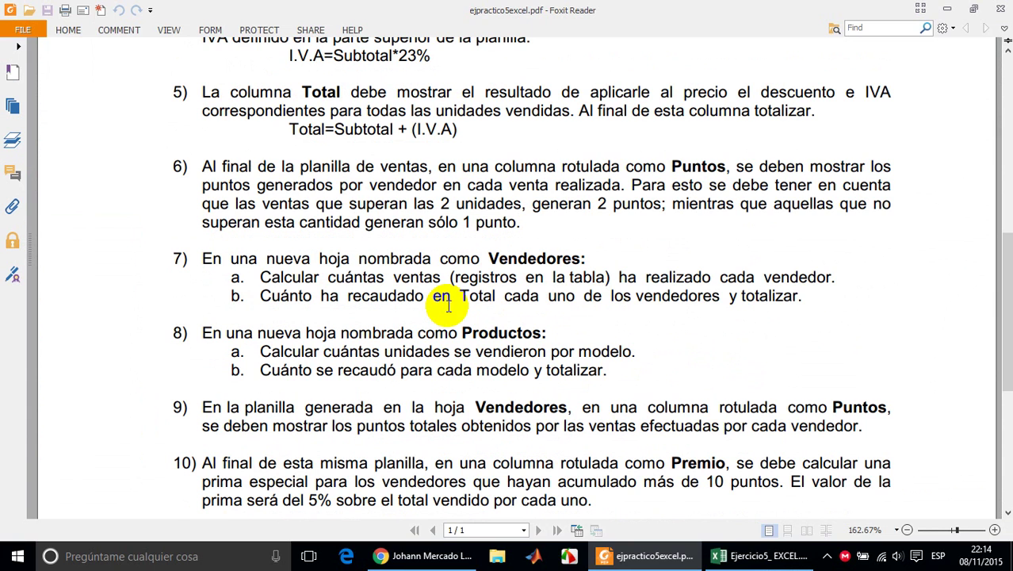
click(458, 277)
drag(457, 278, 593, 264)
click(606, 280)
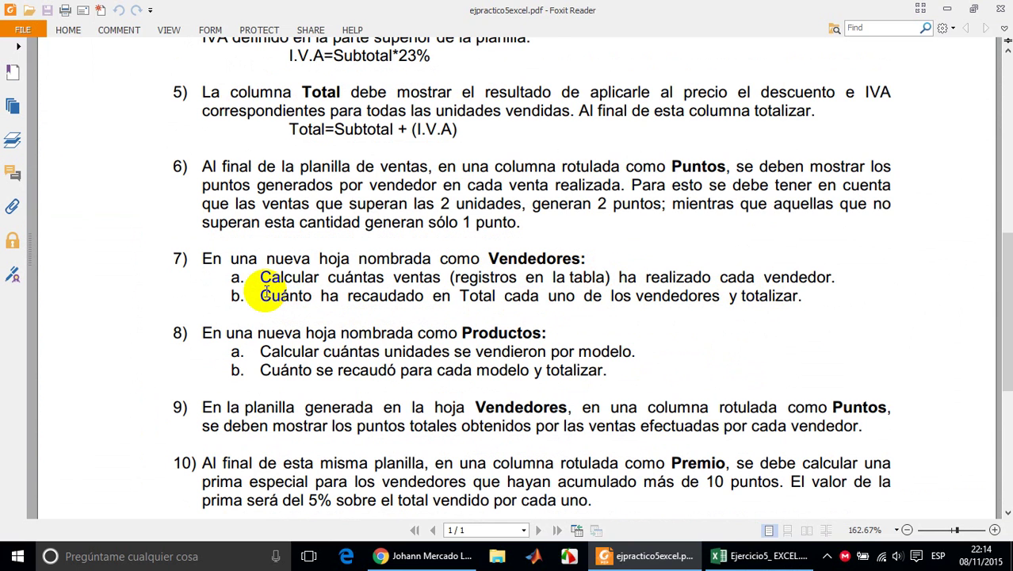
drag(264, 292, 802, 297)
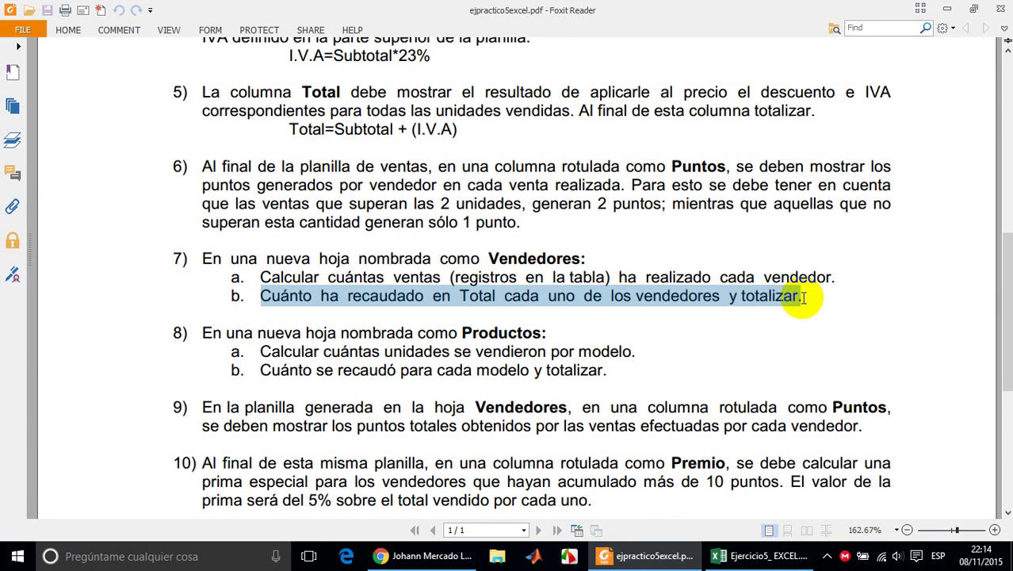
click(587, 301)
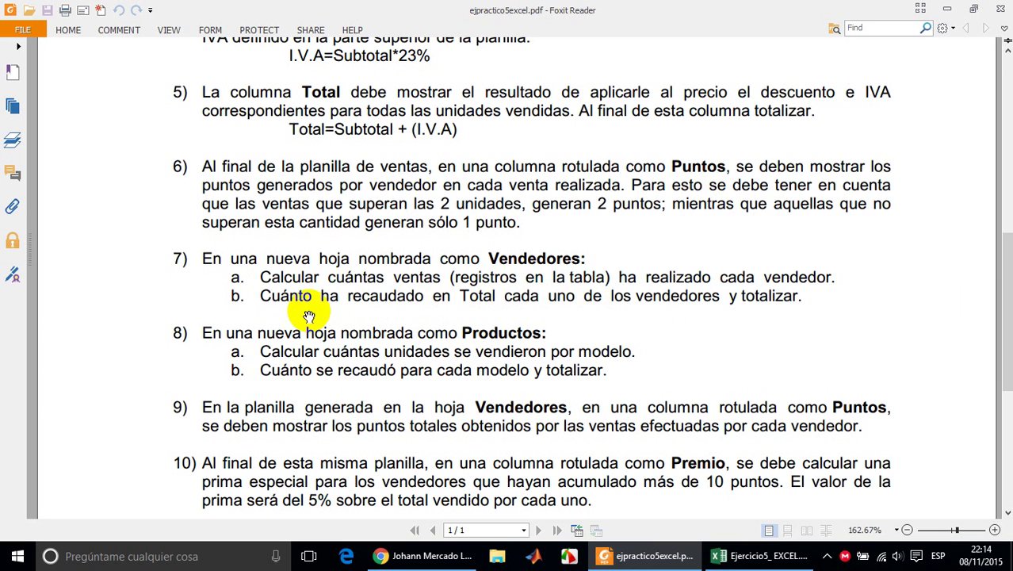
- Return to the Excel workbook, add a new sheet and rename it Vendedores
key(alt+Tab)
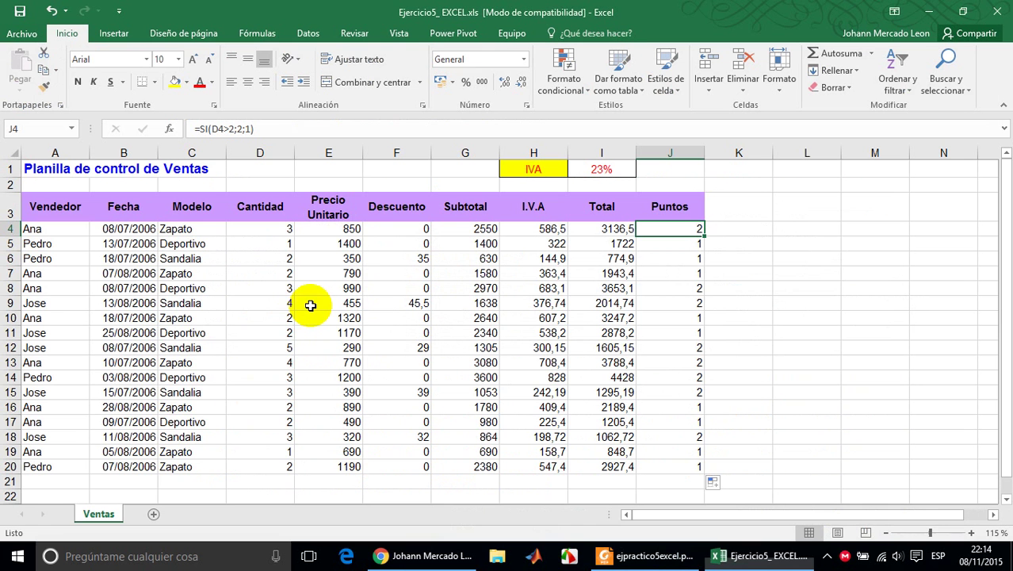
click(155, 514)
right_click(155, 516)
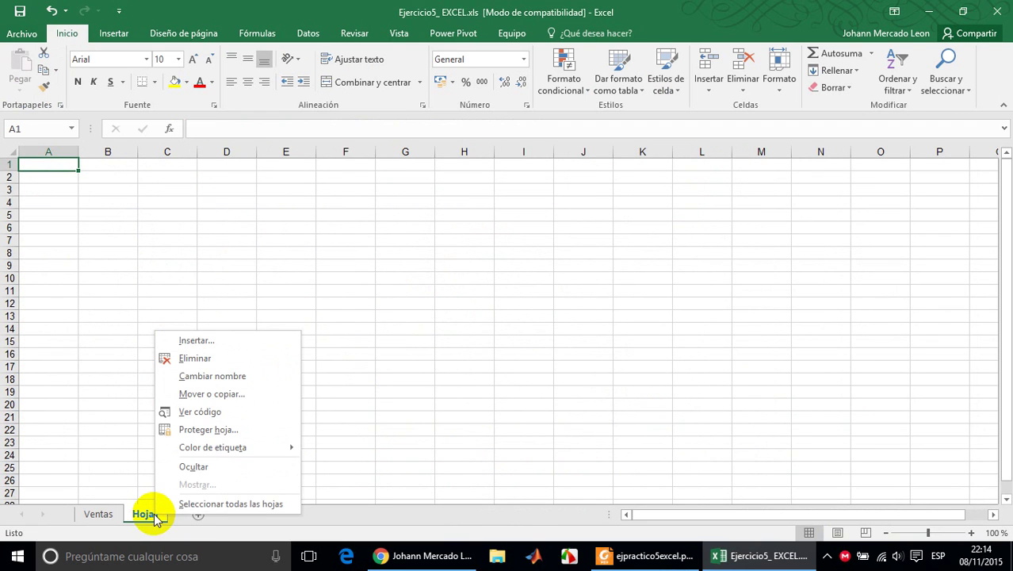
click(236, 377)
text(Vendedores)
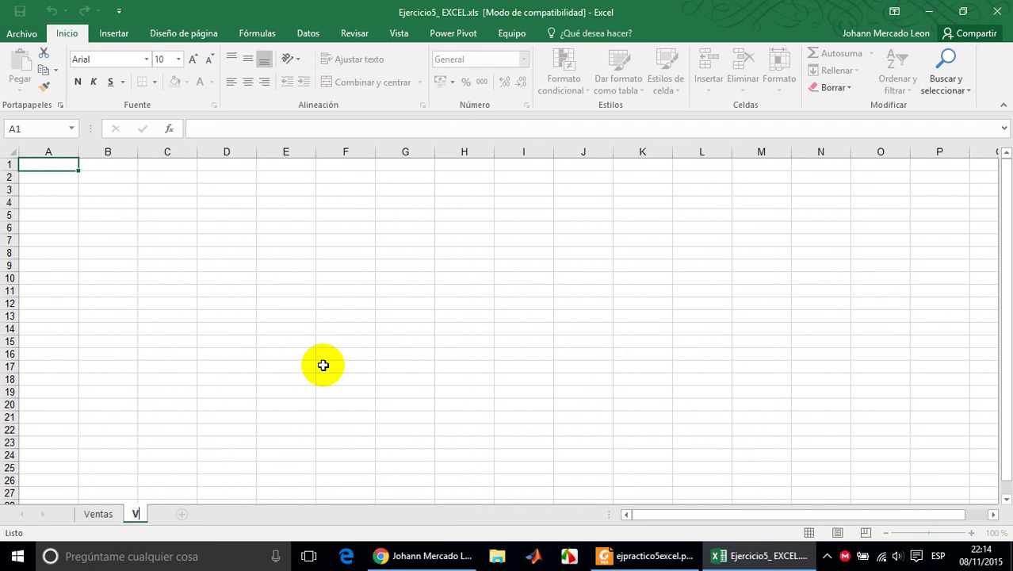
key(Return)
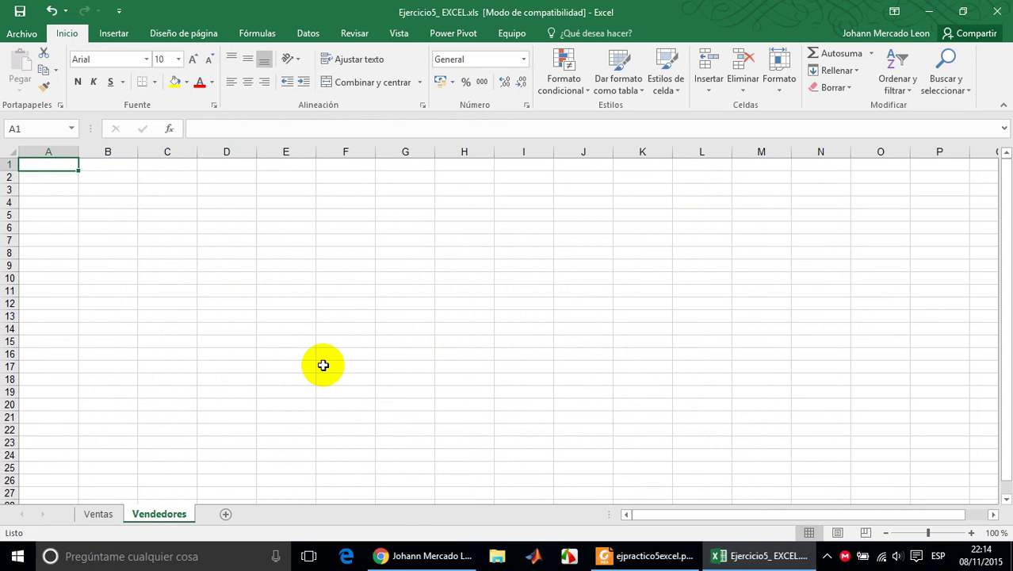
- Consult the sample table in the exercise PDF and enter the three sellers' names in B4:B6 of the Vendedores sheet
key(alt+Tab)
scroll(385, 325, down, 5)
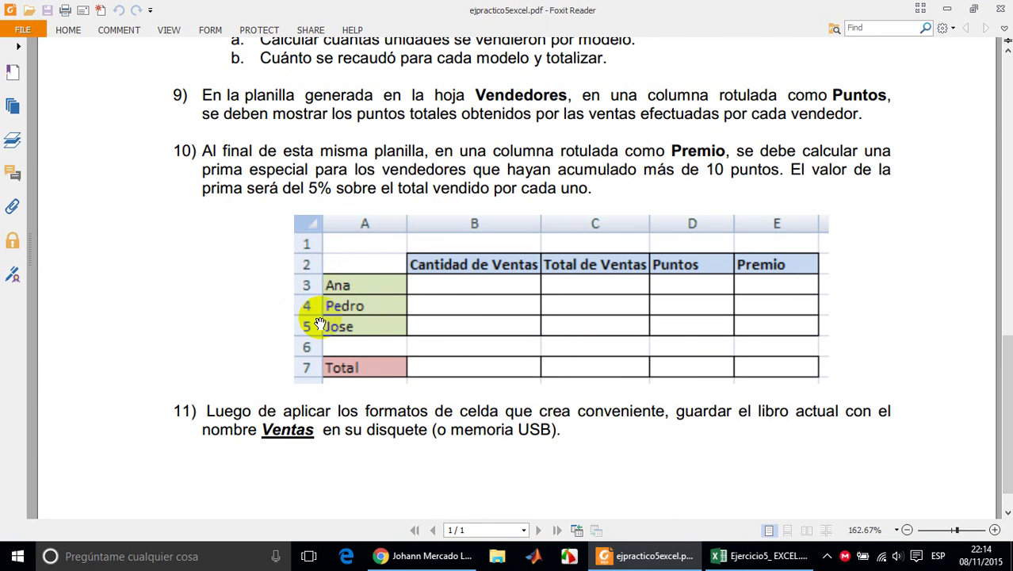
key(alt+Tab)
click(54, 203)
click(87, 205)
text(Ana)
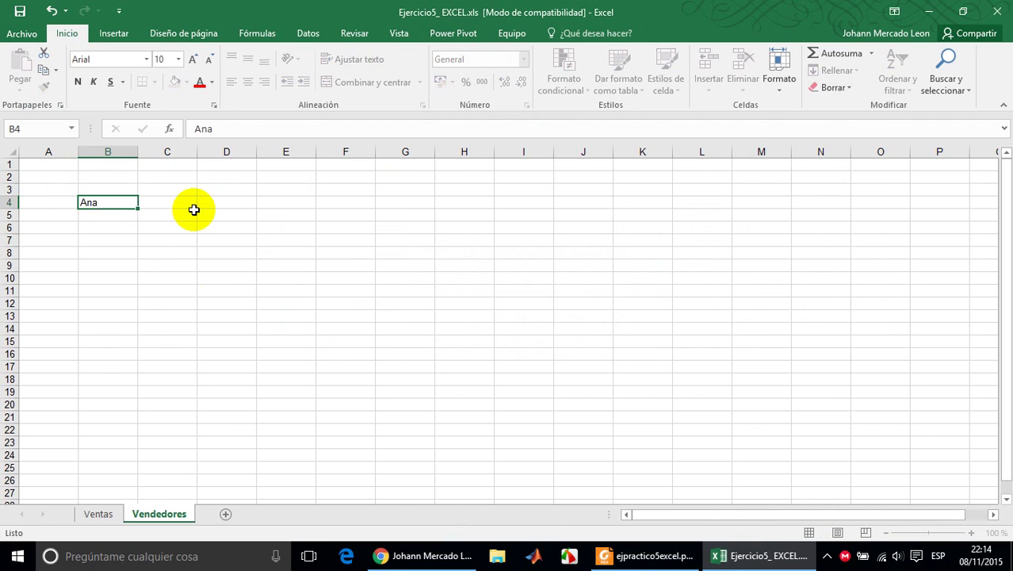
key(Return)
text(Pedro)
key(Return)
text(jose)
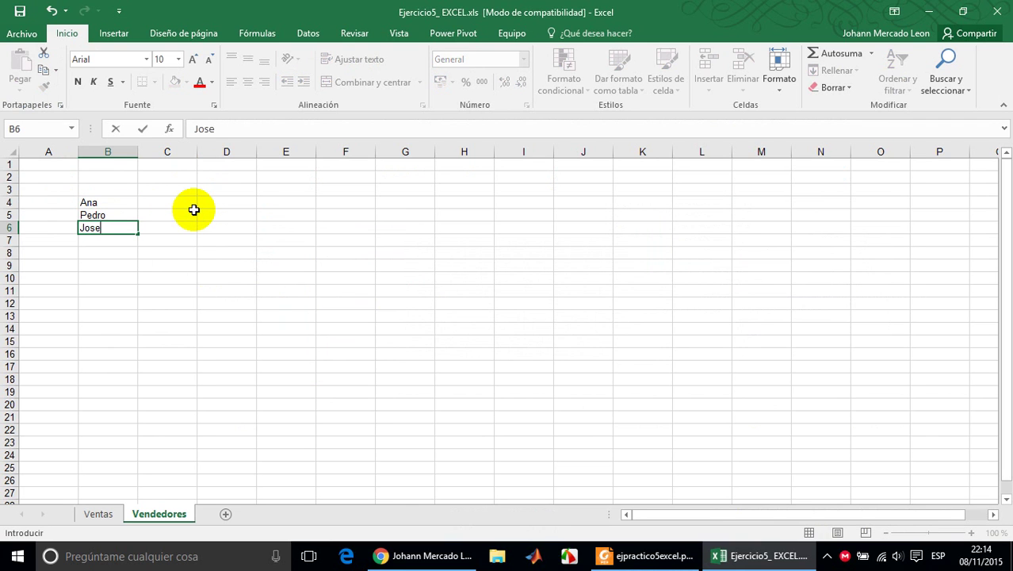
- Enter the headers Cantidad de Ventas in C3 and Total de Ventas in D3, following the PDF's sample table
click(194, 209)
key(alt+Tab)
key(alt+Tab)
text(Cantidad deVentas)
key(Tab)
key(alt+Tab)
key(alt+Tab)
text(Total de Ventas)
key(Tab)
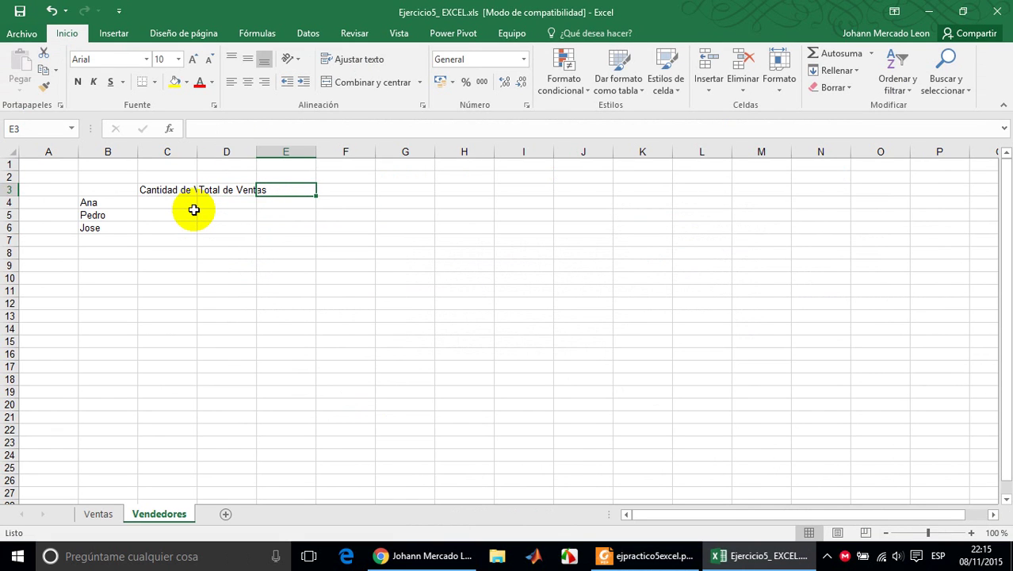
- Enter the headers Puntos in E3 and Premio in F3, following the PDF's sample table
text(Puntos)
key(alt+Tab)
key(alt+Tab)
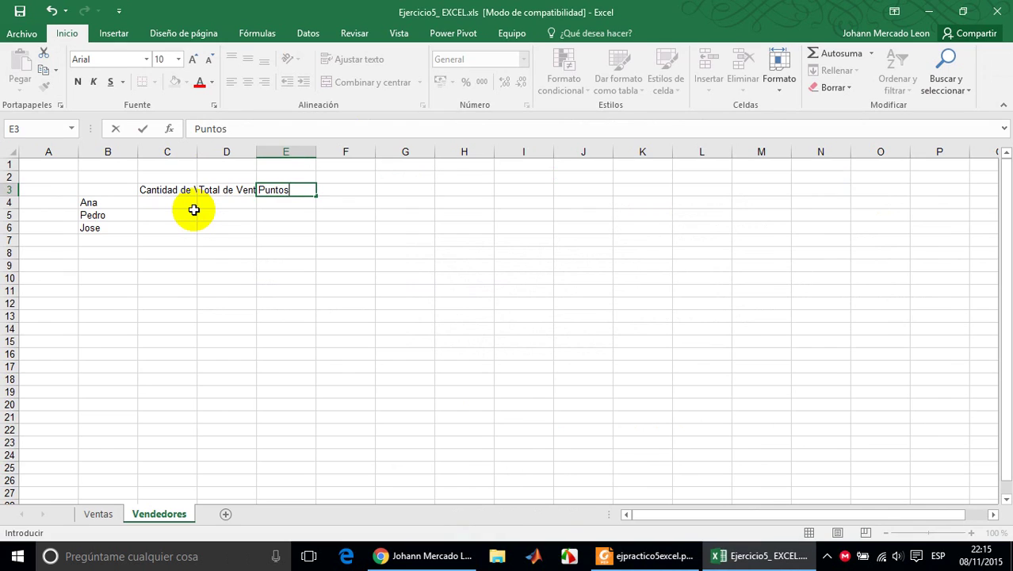
key(Tab)
text(Prem)
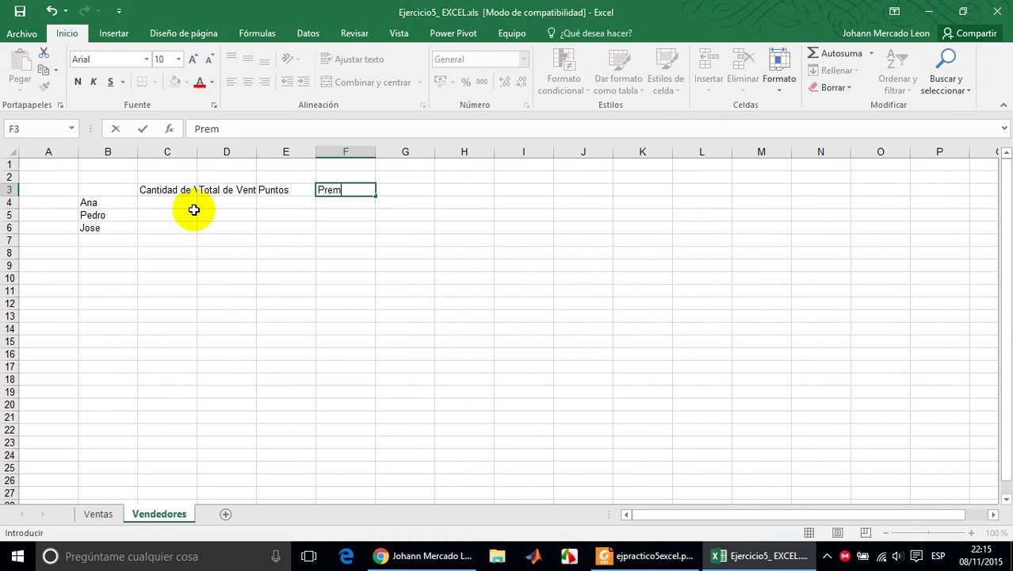
text(io)
click(195, 207)
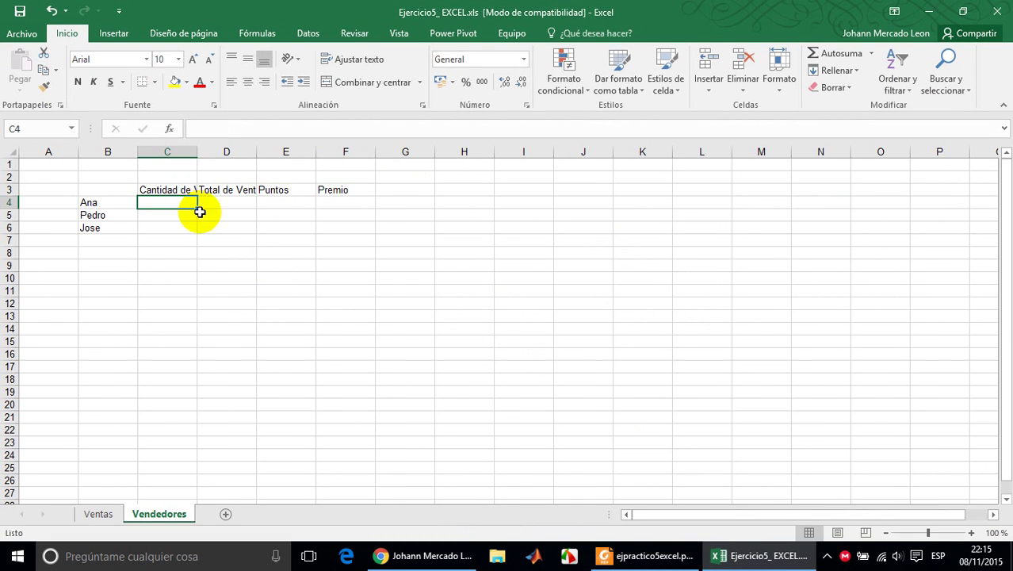
- Autofit the widths of columns C, D and B to their contents
double_click(197, 151)
double_click(288, 151)
double_click(138, 152)
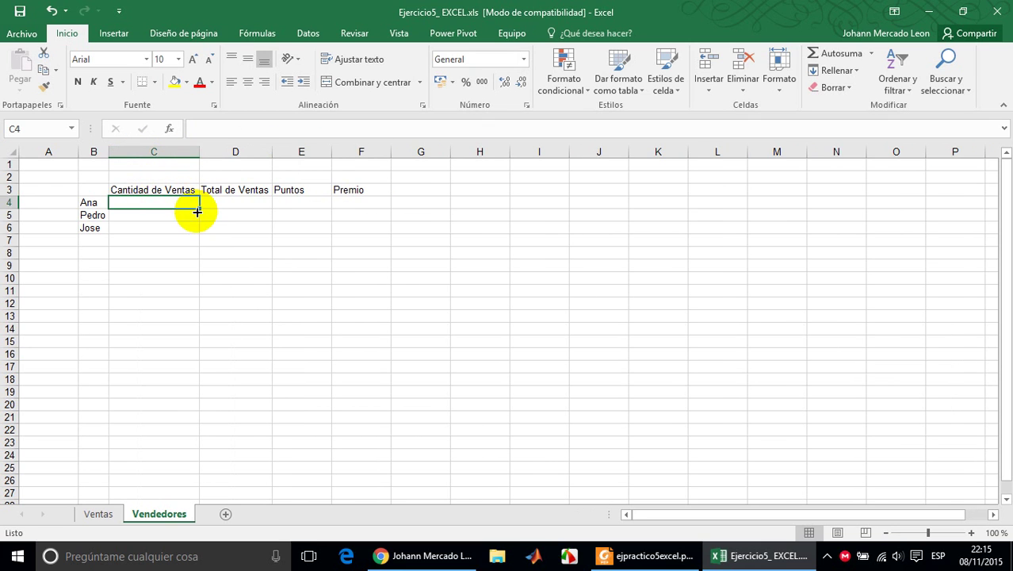
- Apply all borders to the seller rows B4:F6
drag(95, 203, 358, 227)
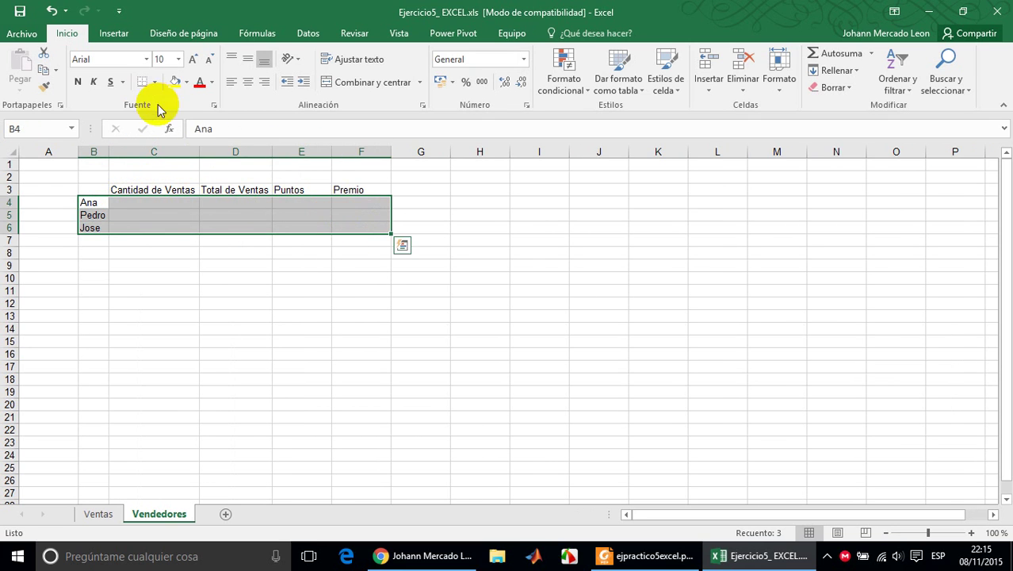
click(154, 82)
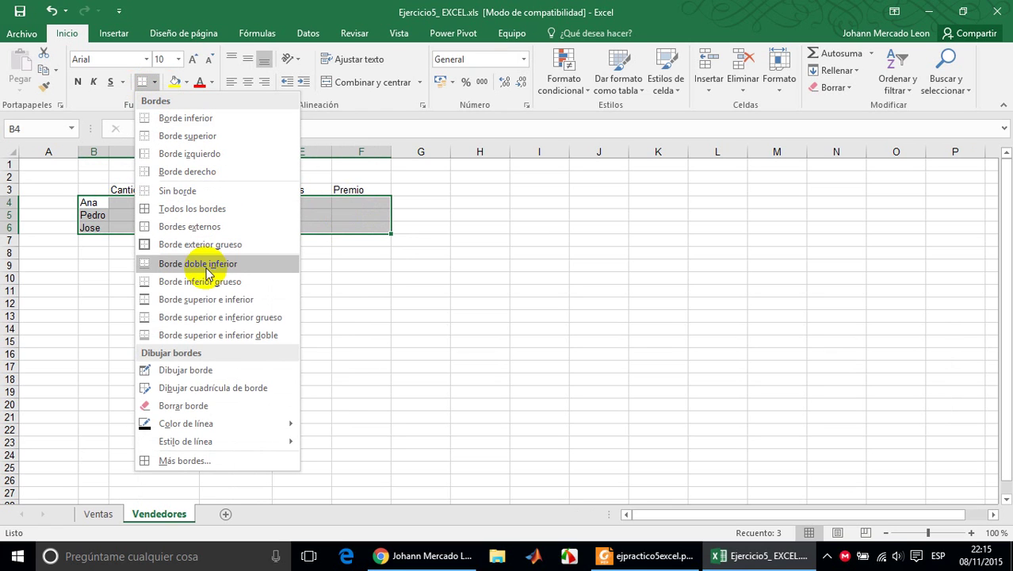
click(204, 213)
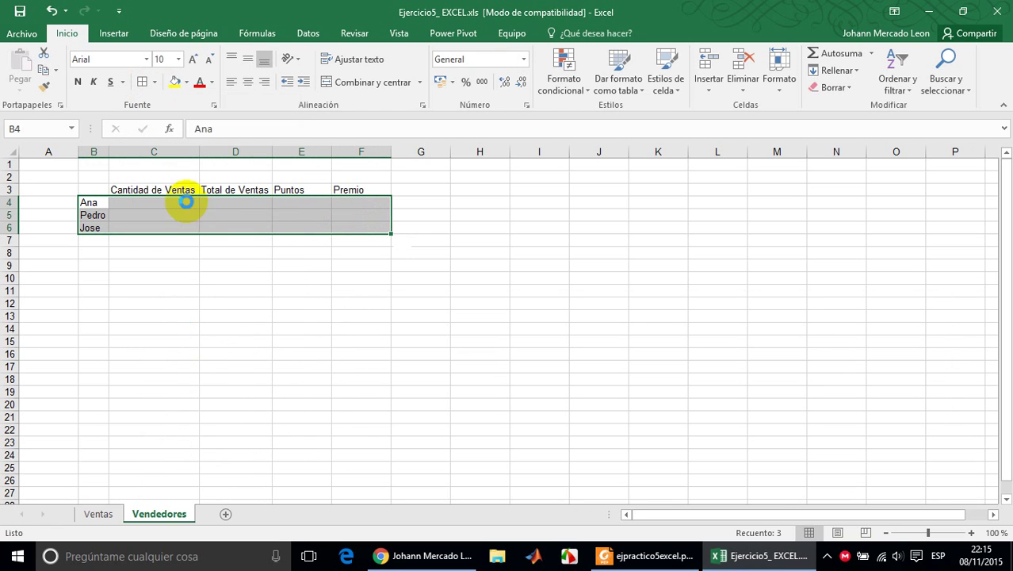
- Apply borders and yellow fill to the headers C3:F3, and fill the seller names in B4:B6 green
drag(135, 190, 356, 190)
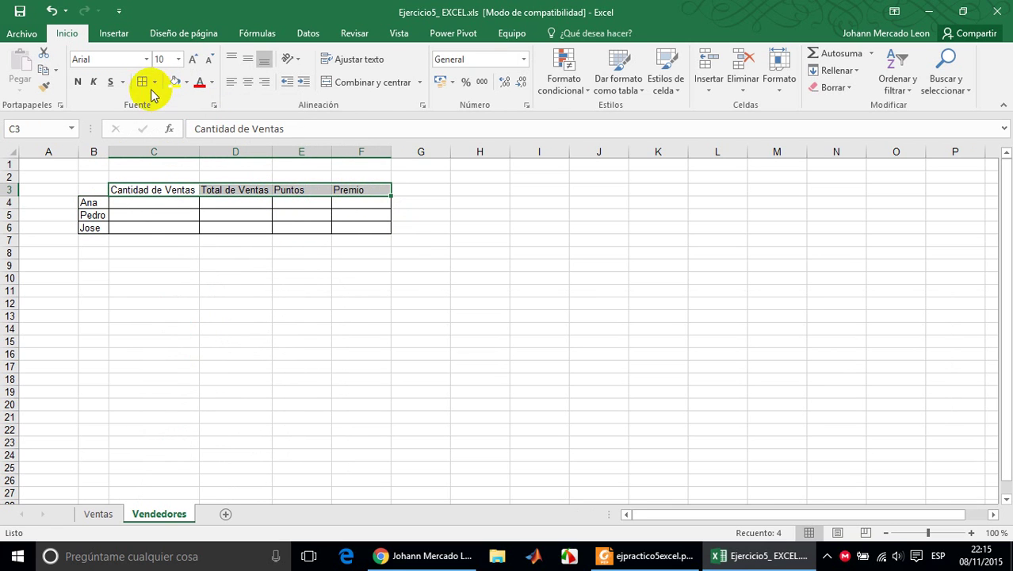
click(174, 81)
drag(91, 202, 101, 228)
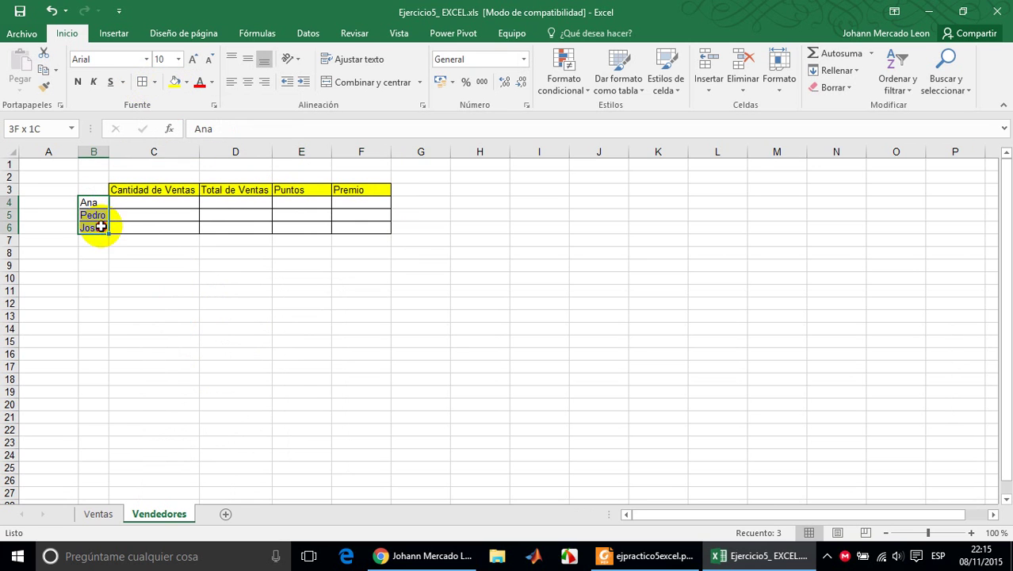
click(186, 82)
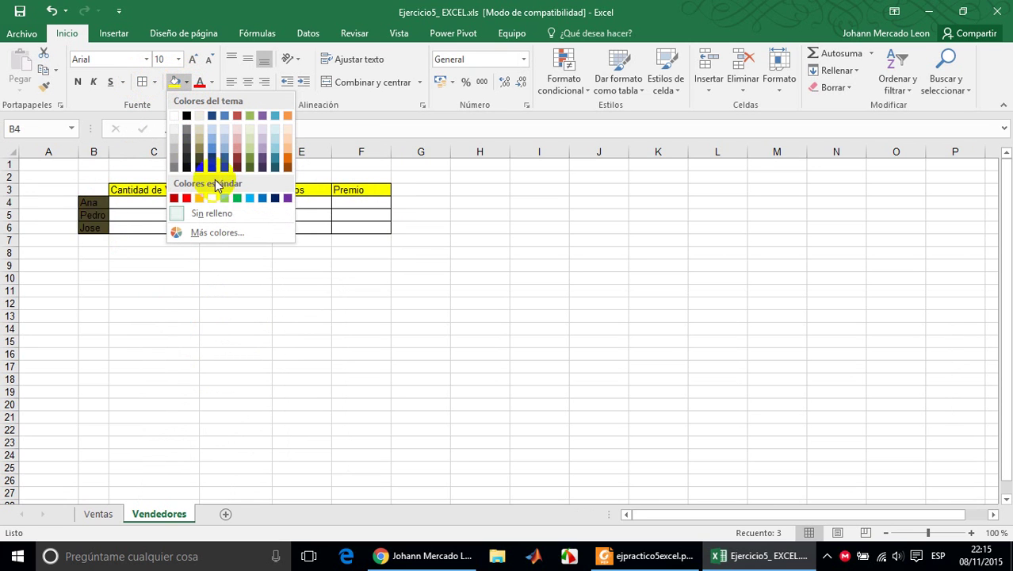
click(236, 200)
click(170, 204)
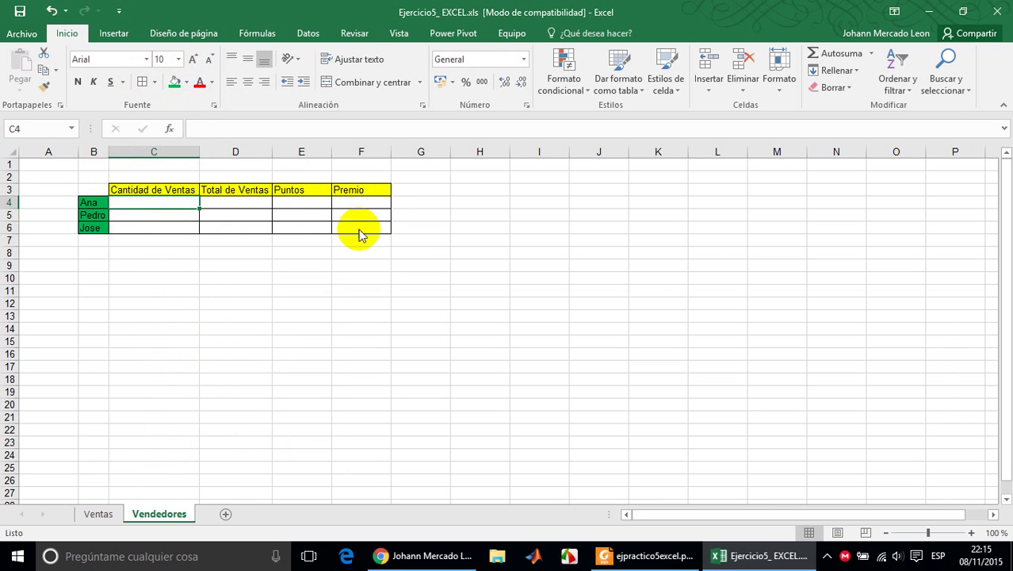
- Check the sample table in the exercise PDF for the row that follows the sellers
key(alt+Tab)
key(alt+Tab)
click(96, 252)
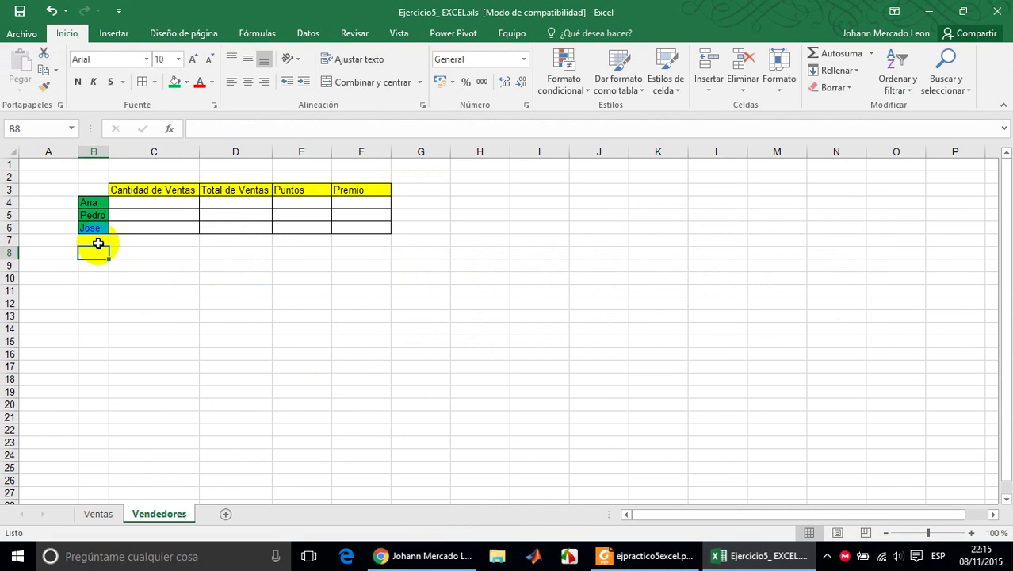
key(Up)
key(Up)
text(T)
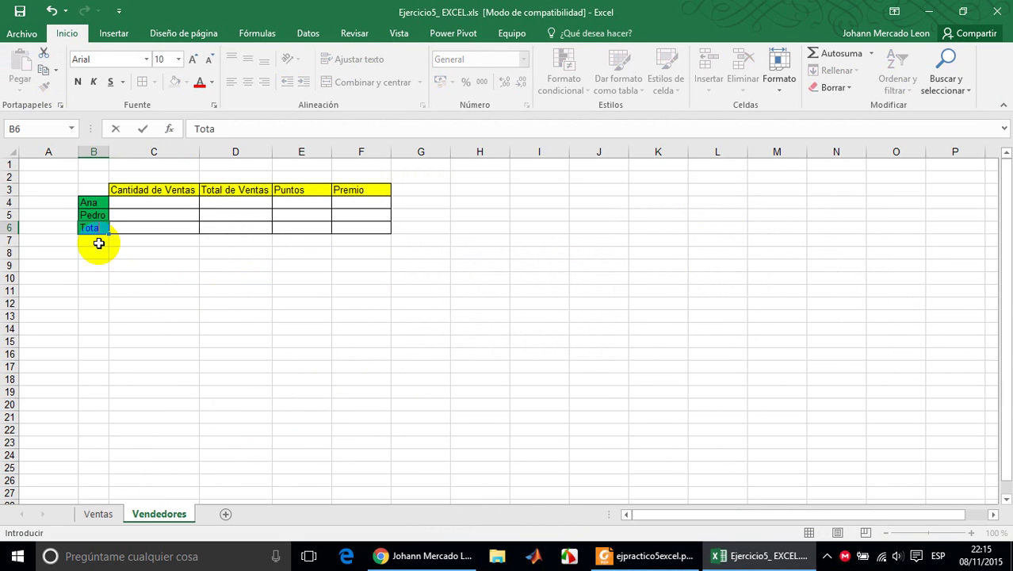
key(Escape)
key(Down)
key(Down)
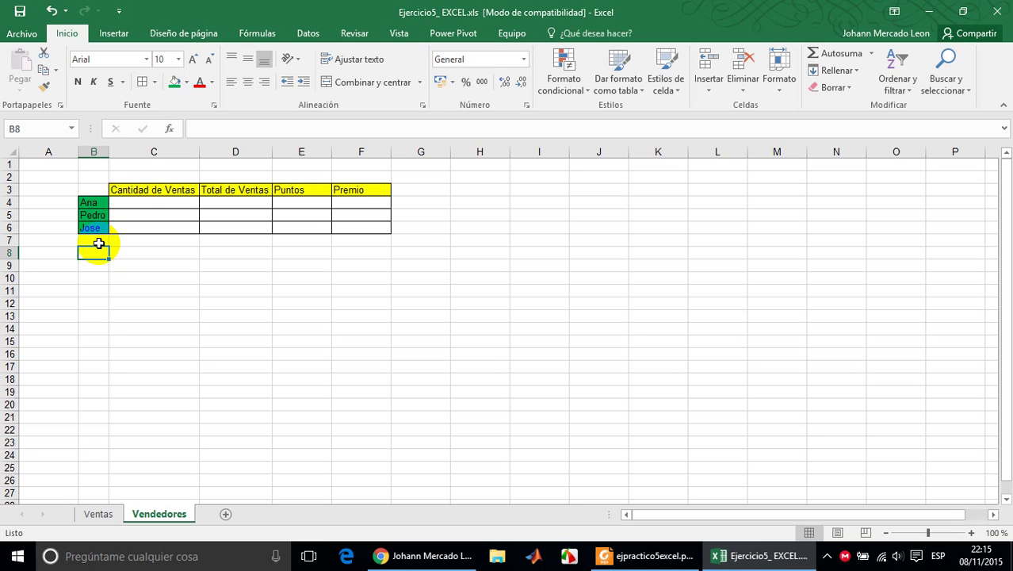
- Enter the label Total in B8 and apply all borders to B8:F8
text(Total)
key(ctrl+Return)
key(shift+Right)
key(shift+Right)
key(shift+Right)
key(shift+Right)
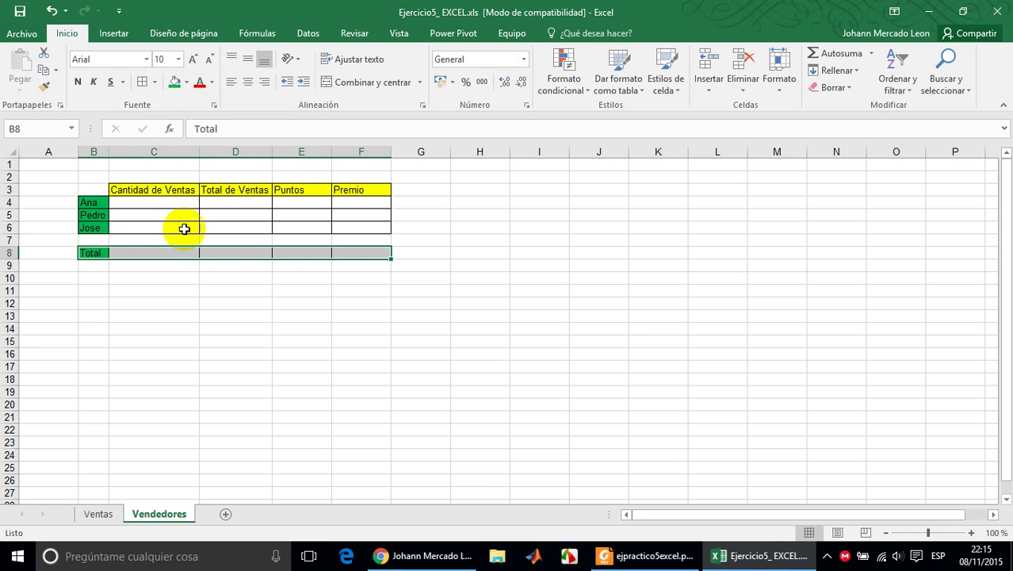
click(164, 253)
- Start a CONTAR.SI formula in C4 to count the first seller's sales
click(153, 204)
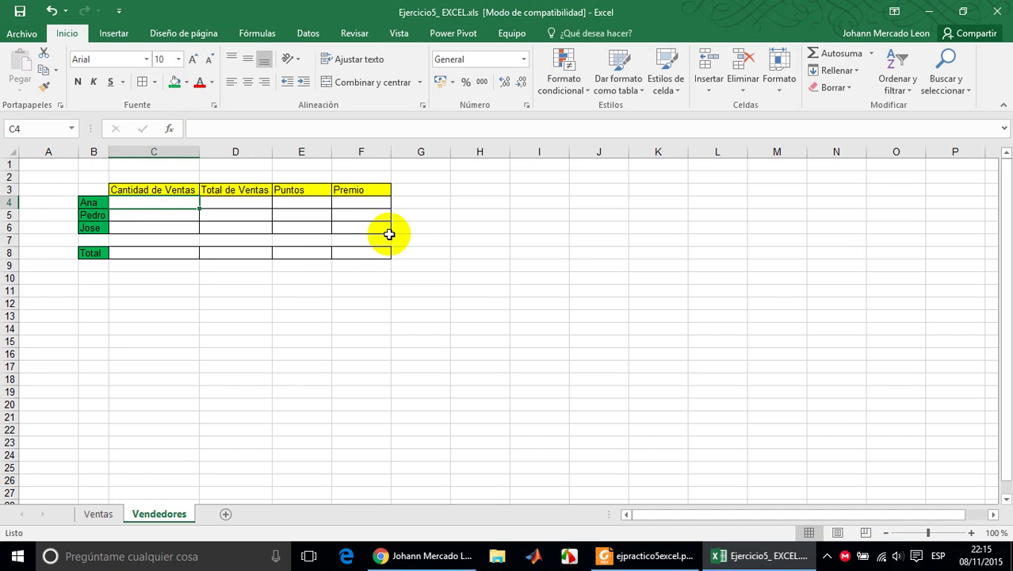
text(CONTAR)
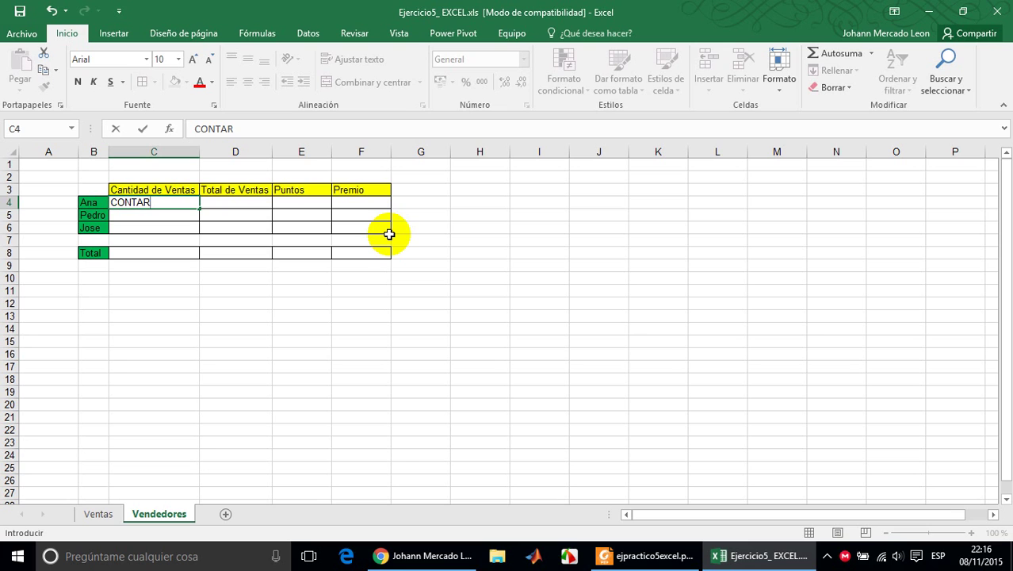
key(BackSpace)
key(BackSpace)
key(BackSpace)
key(BackSpace)
text(=CONTAR:SI)
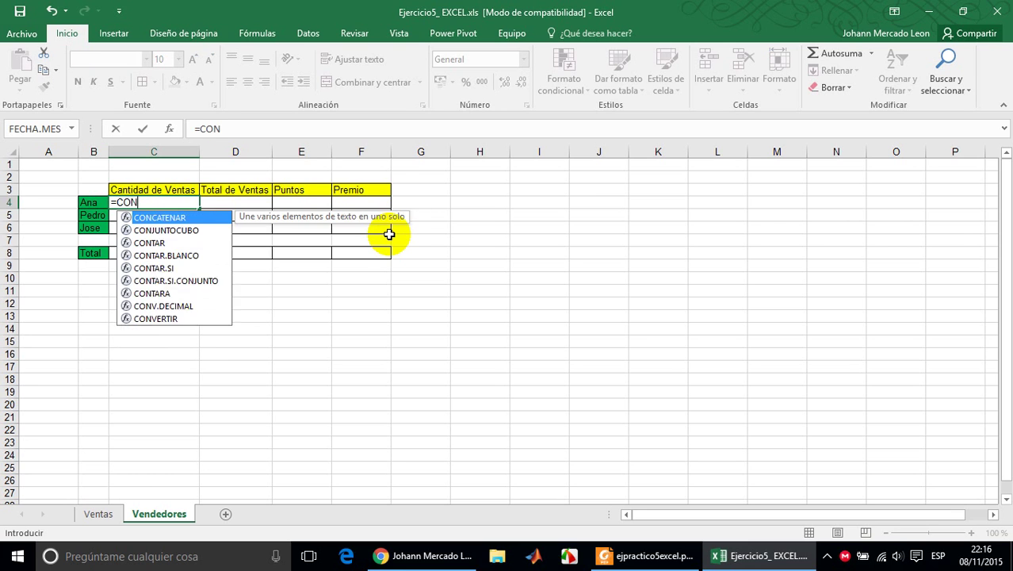
key(BackSpace)
key(BackSpace)
key(BackSpace)
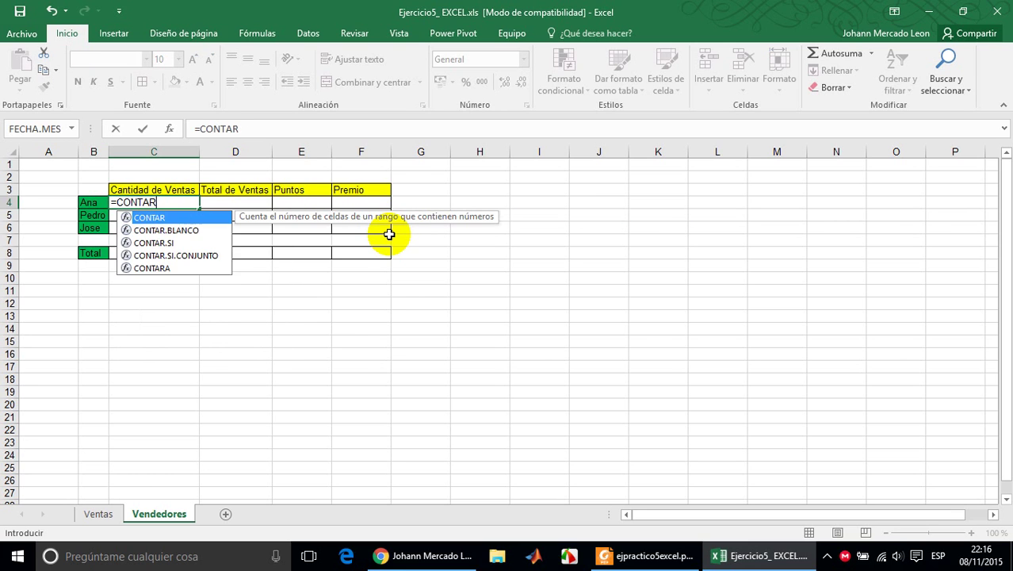
text(.SI()
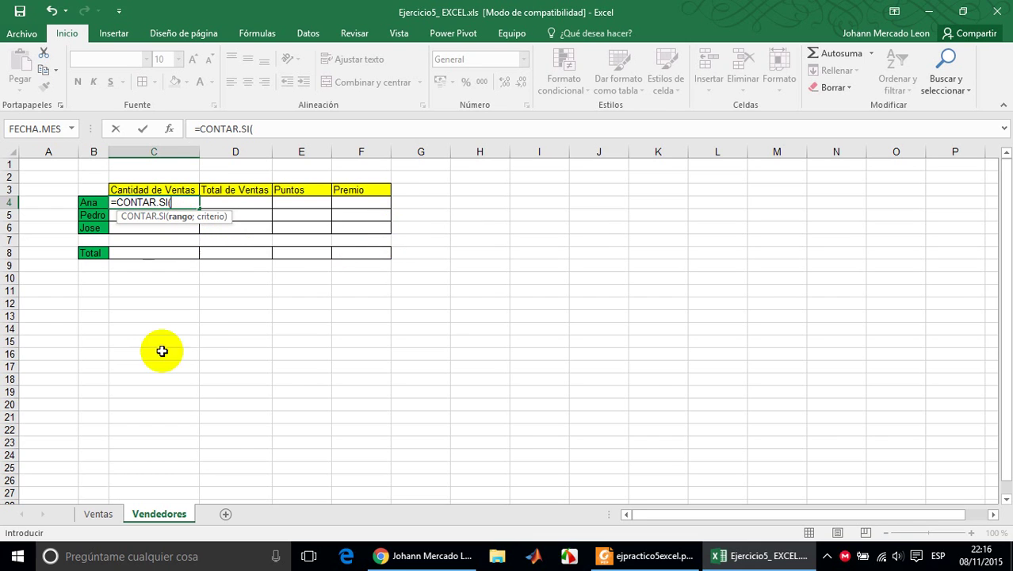
- Give CONTAR.SI the range Ventas!A4:A20 and the seller name in Vendedores!B4 as its criterion
click(98, 515)
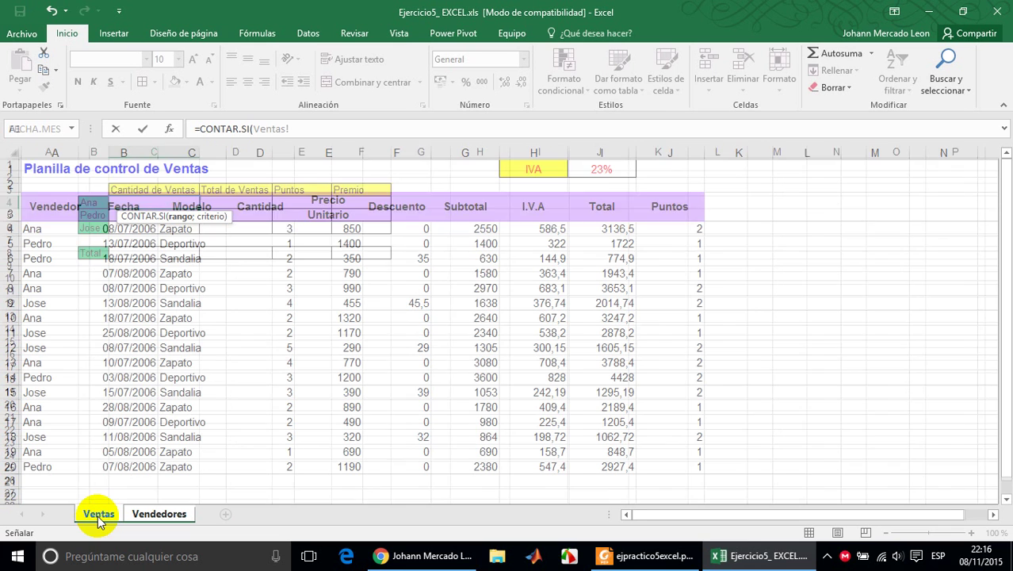
drag(64, 229, 45, 468)
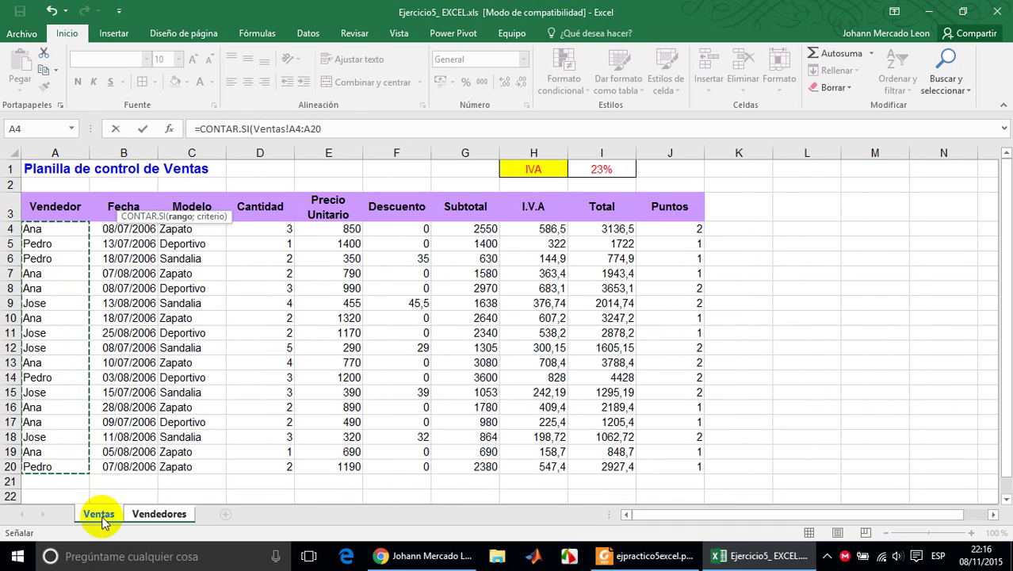
click(326, 127)
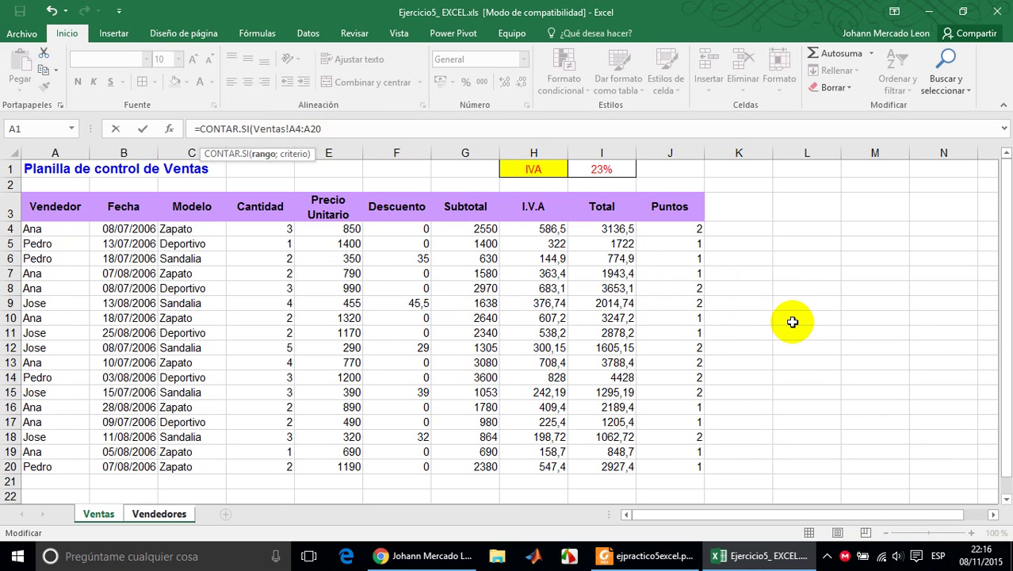
text(;)
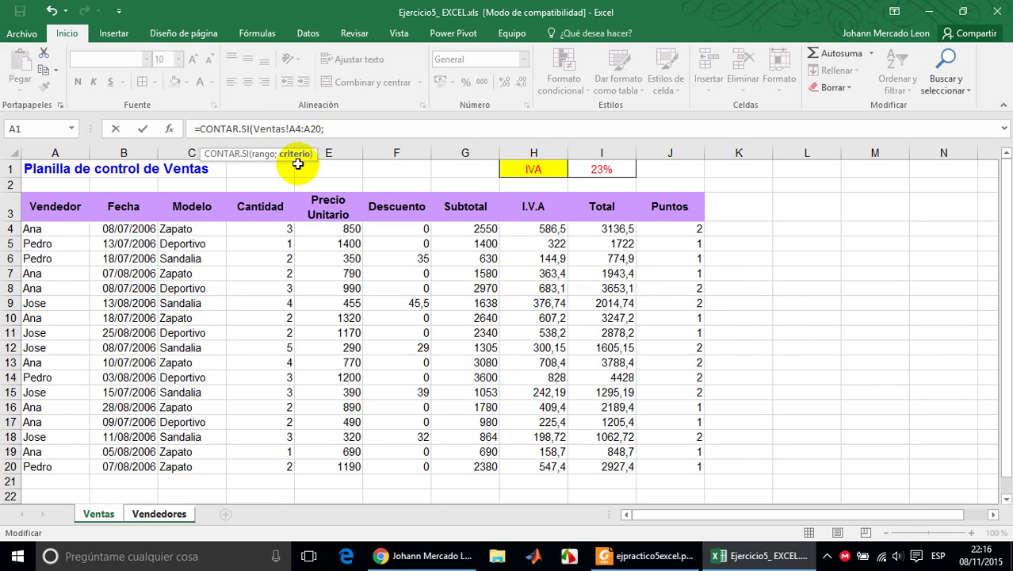
click(155, 513)
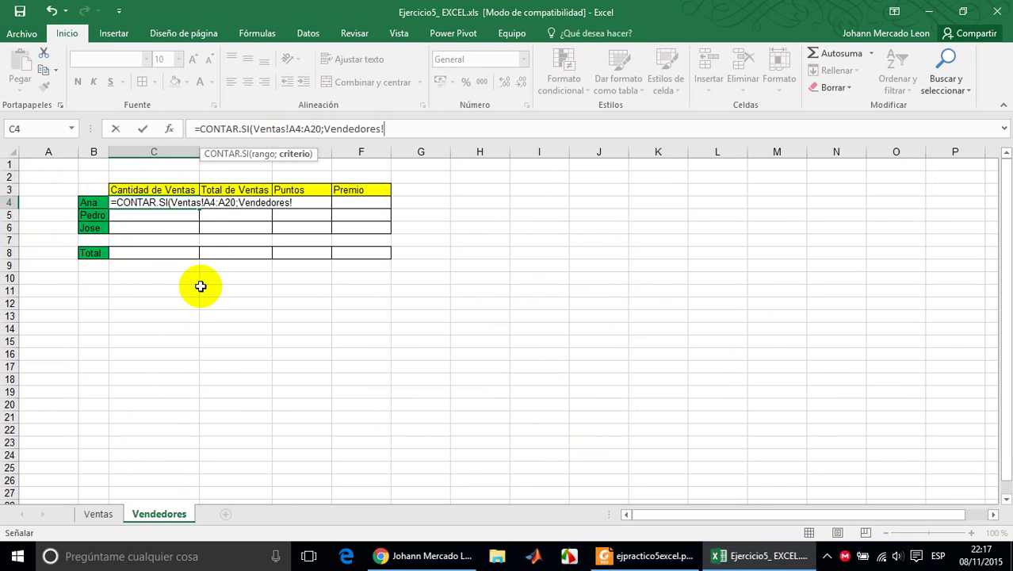
click(92, 203)
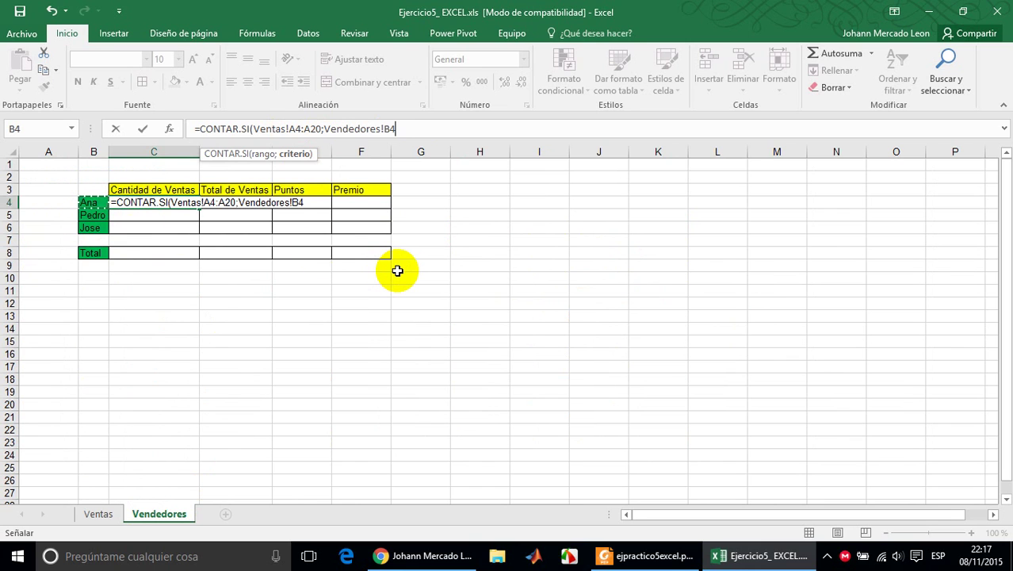
text())
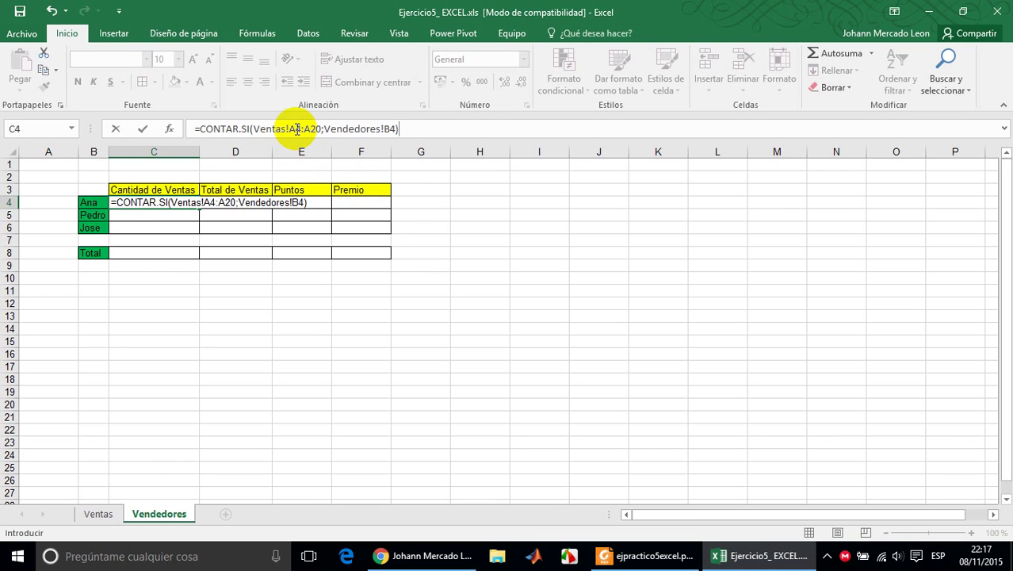
- Make the counted range absolute as Ventas!$A$4:$A$20 and enter the formula in C4
click(296, 129)
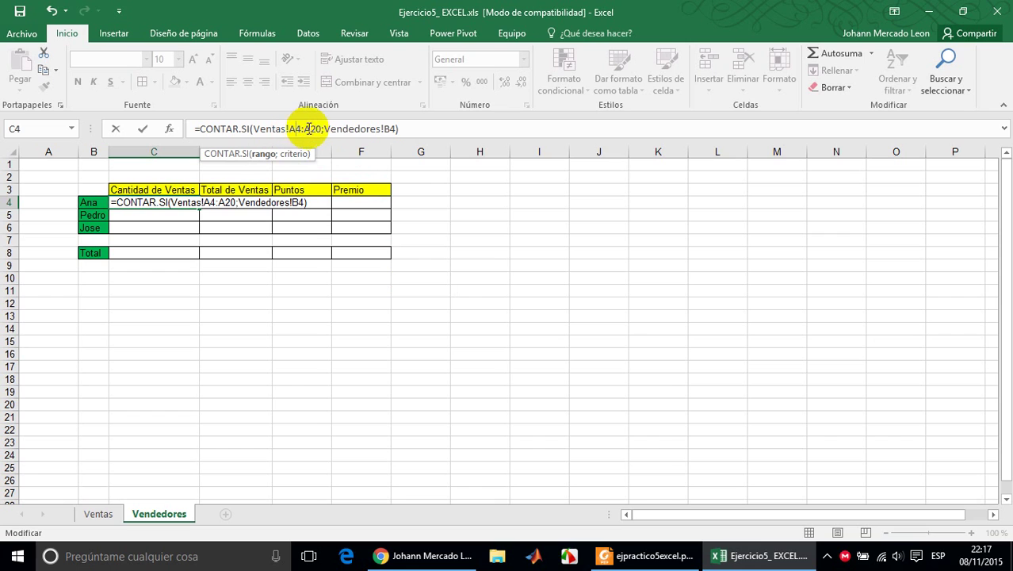
key(F4)
click(321, 128)
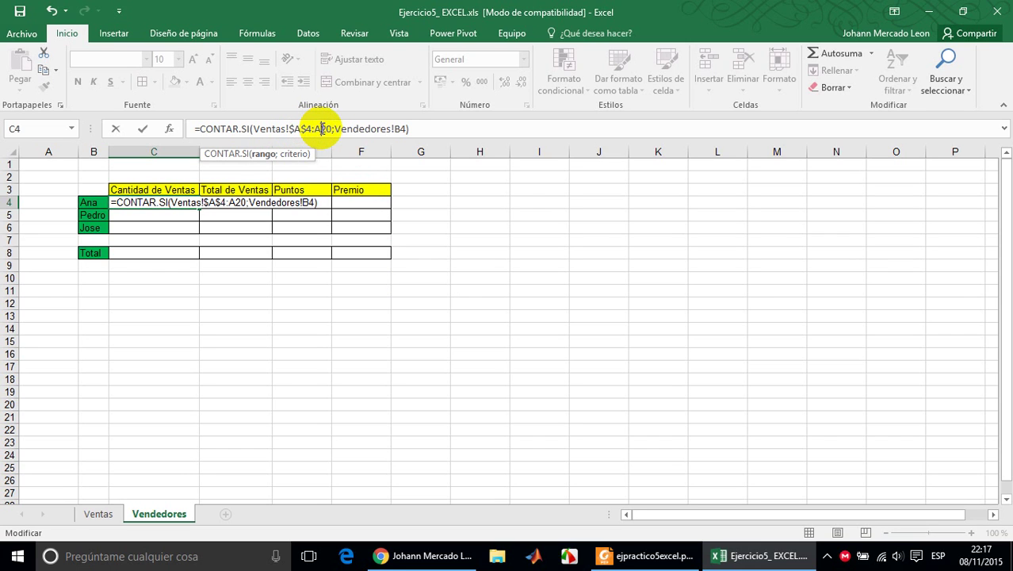
key(F4)
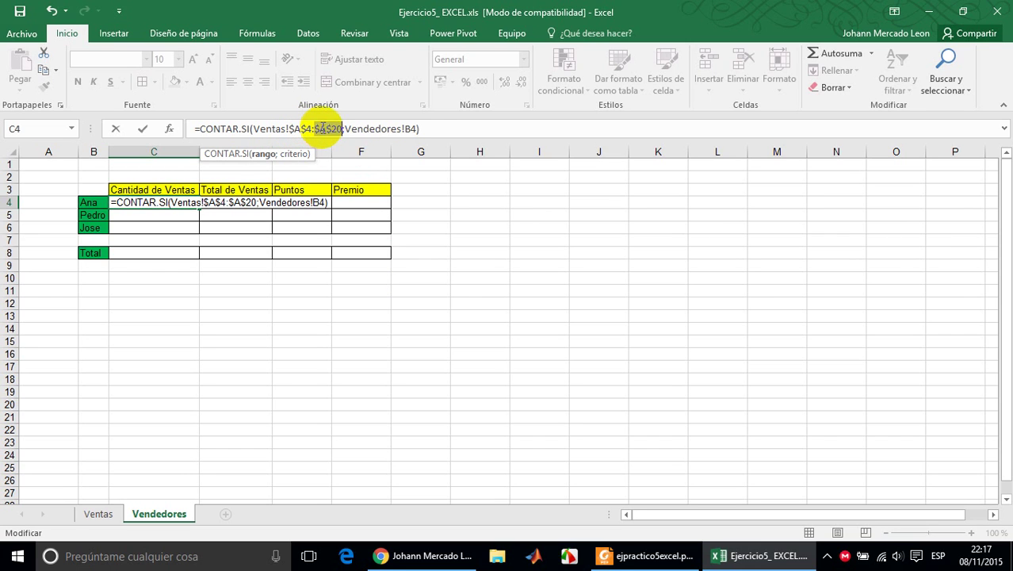
click(430, 129)
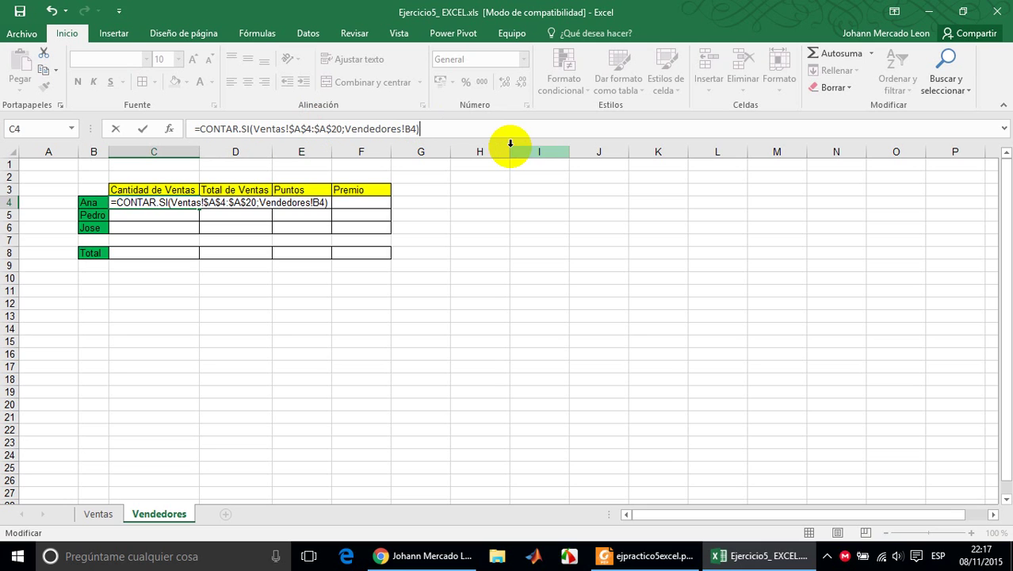
key(Return)
- Fill the C4 count formula down to C6 and total the Cantidad de Ventas column in C8 with Autosuma
click(197, 204)
drag(202, 207, 175, 252)
click(176, 214)
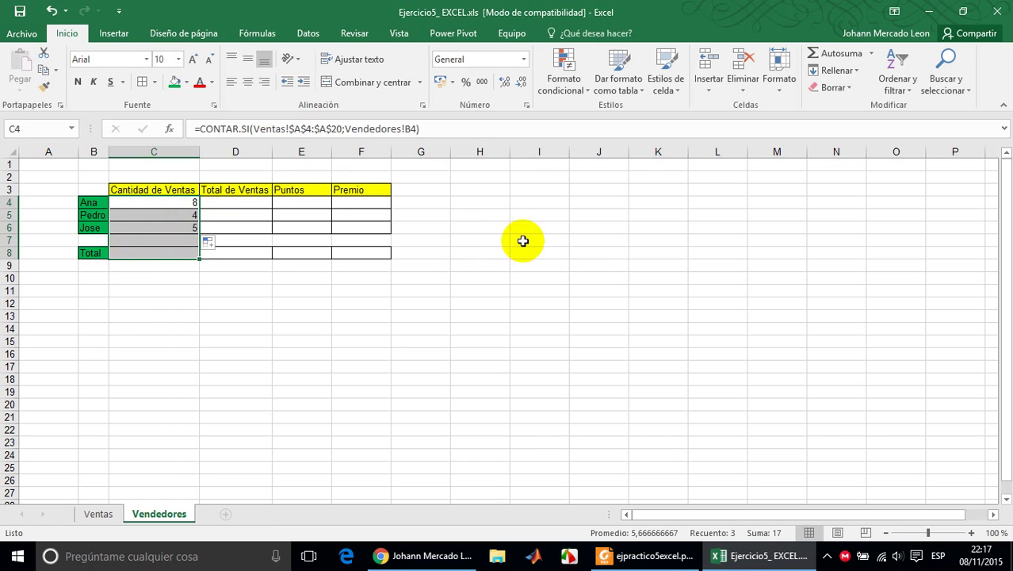
click(832, 59)
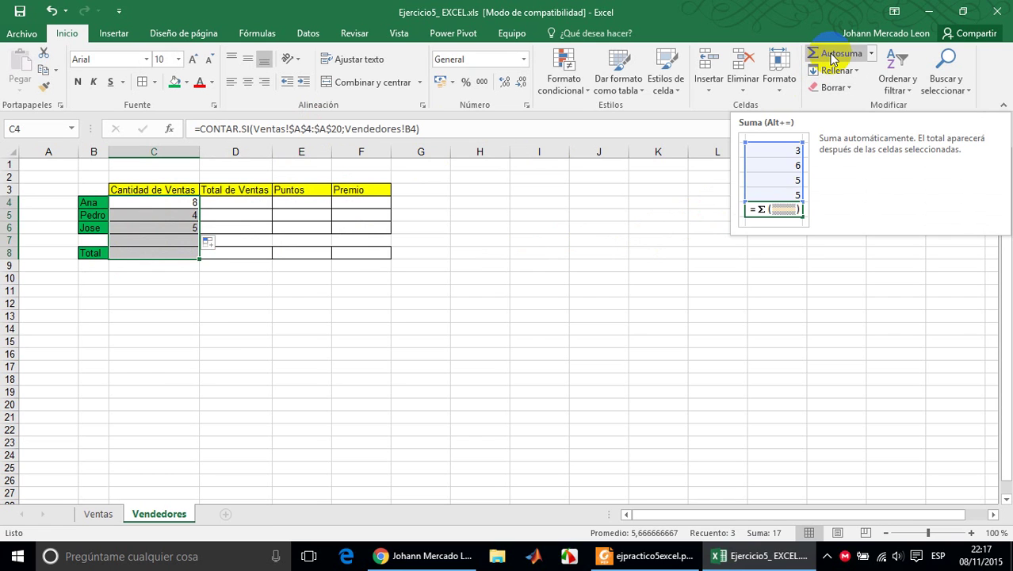
click(832, 59)
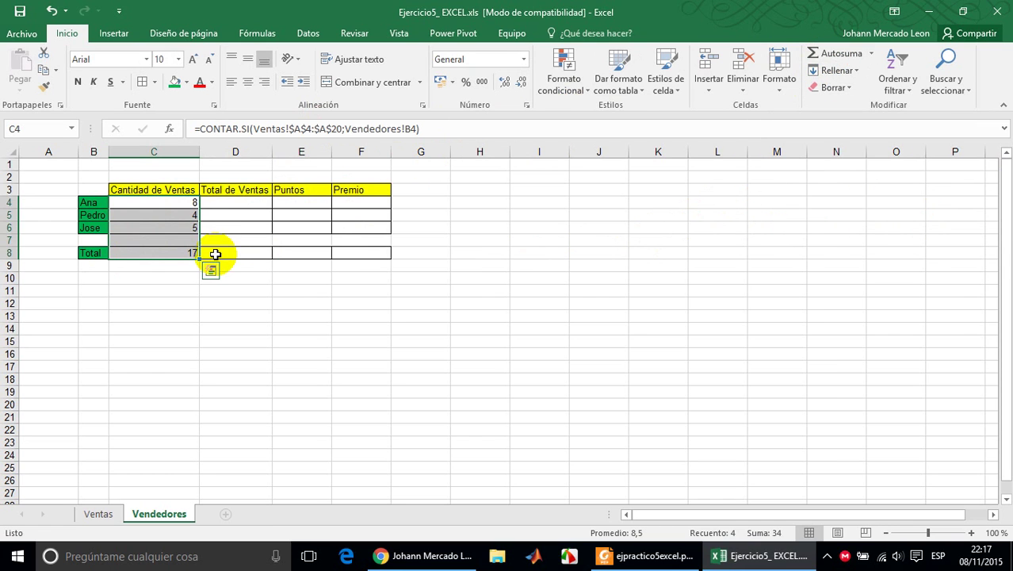
click(182, 202)
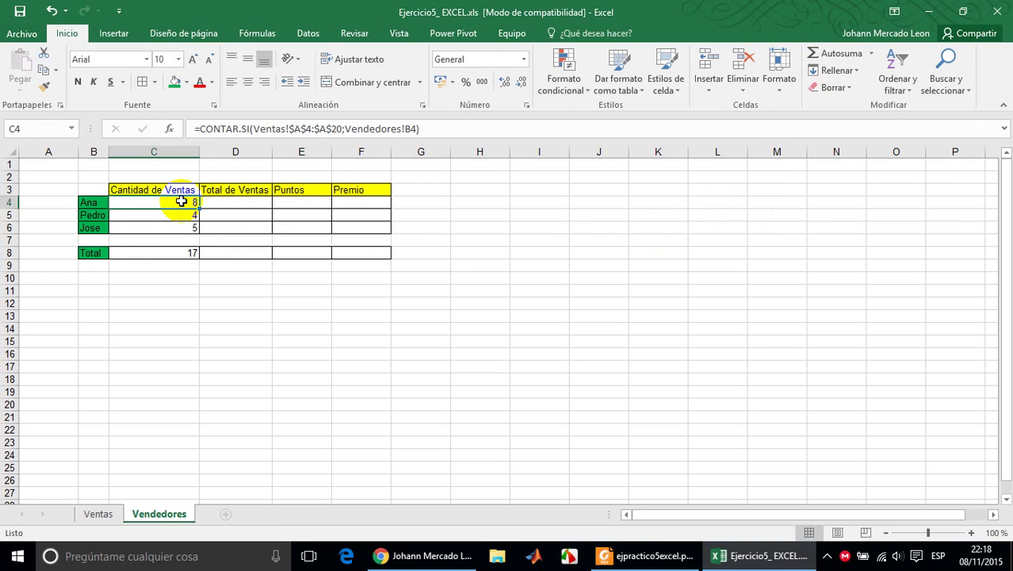
- Insert a column before Vendedor on the Ventas sheet and number the sales rows A4:A20 from 1 to 17
click(98, 513)
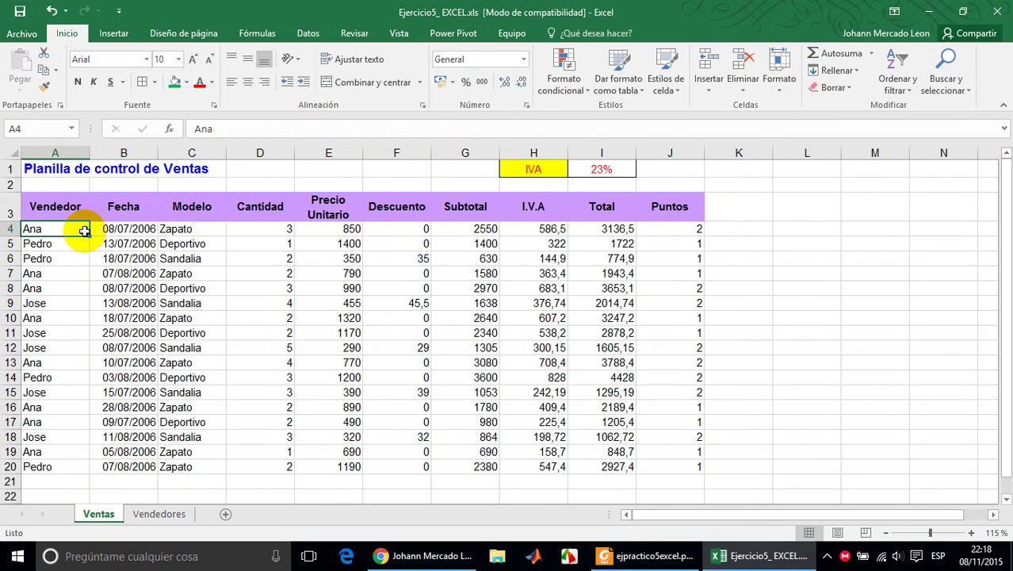
right_click(55, 153)
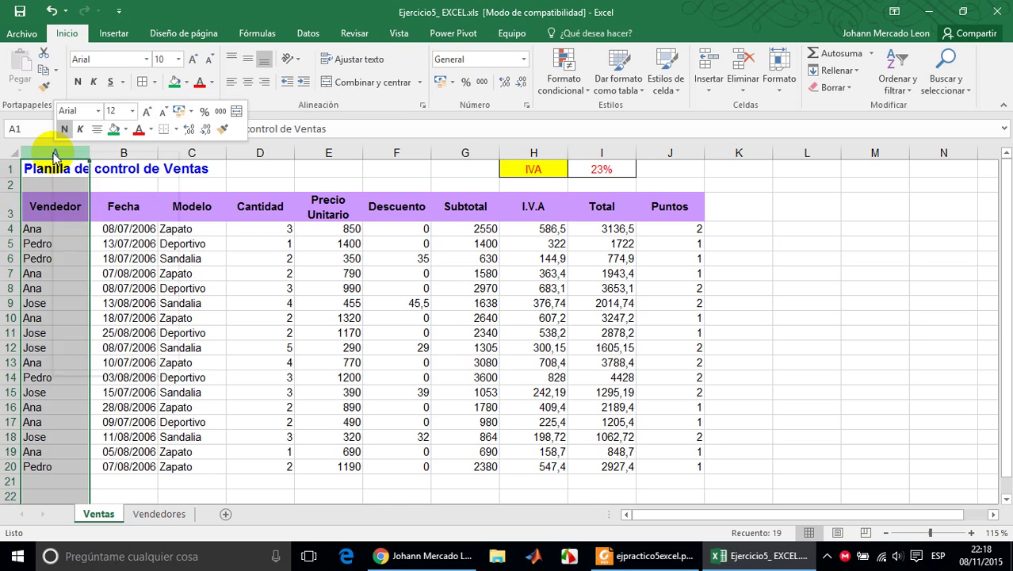
click(91, 258)
click(45, 233)
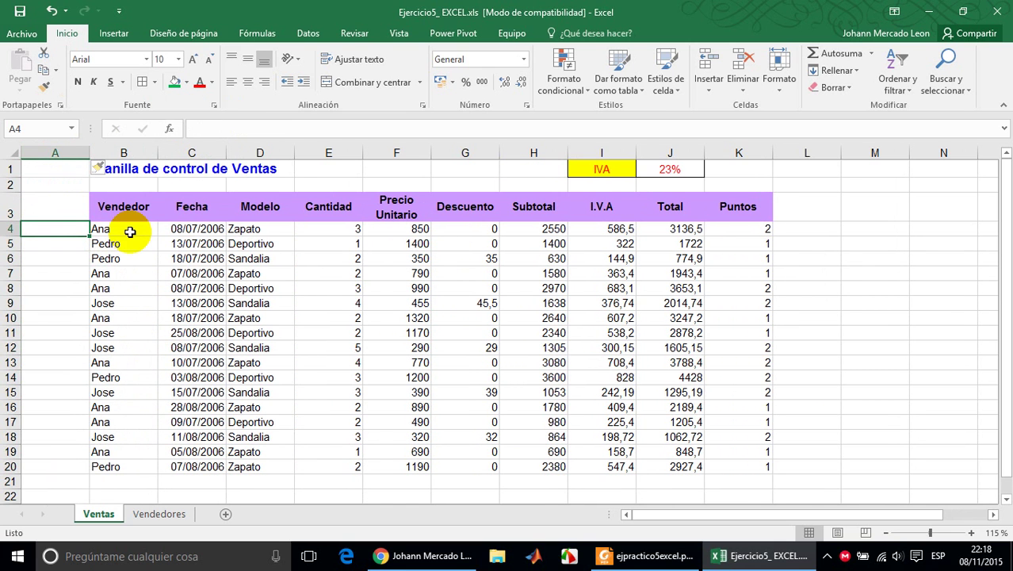
text(1)
key(Return)
text(2)
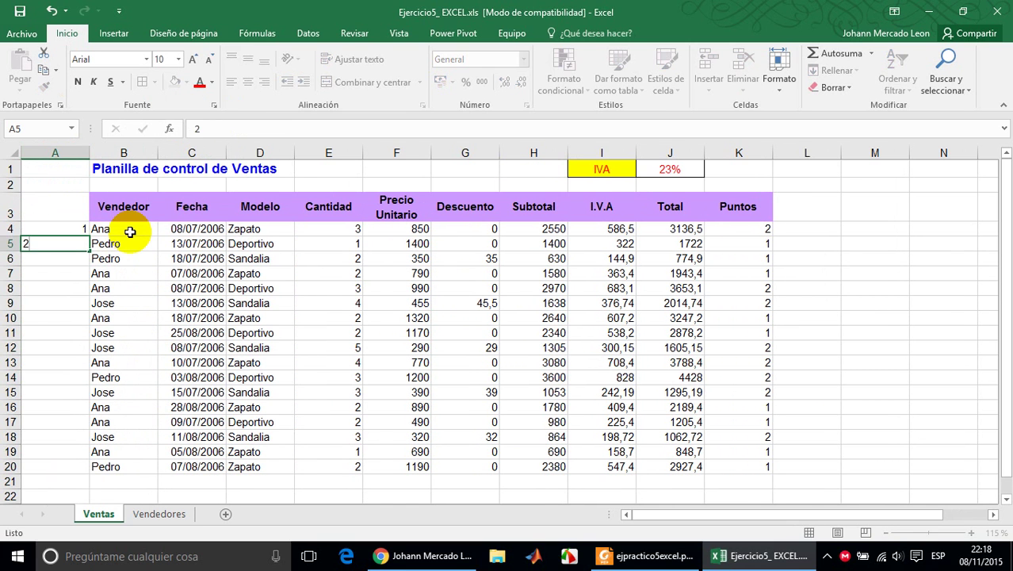
key(Return)
drag(68, 228, 76, 476)
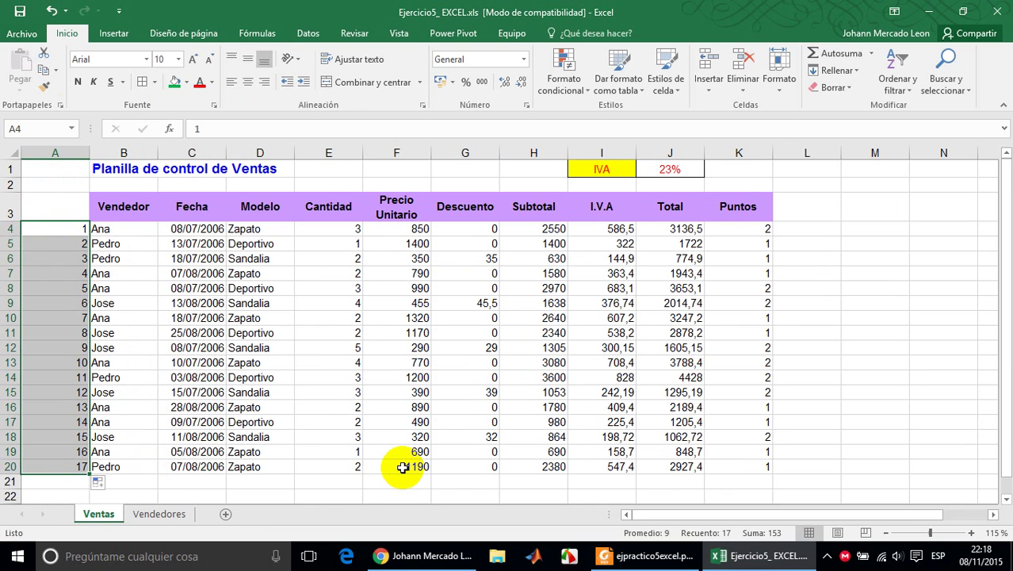
- Delete the numbering column A from the Ventas sheet
right_click(59, 153)
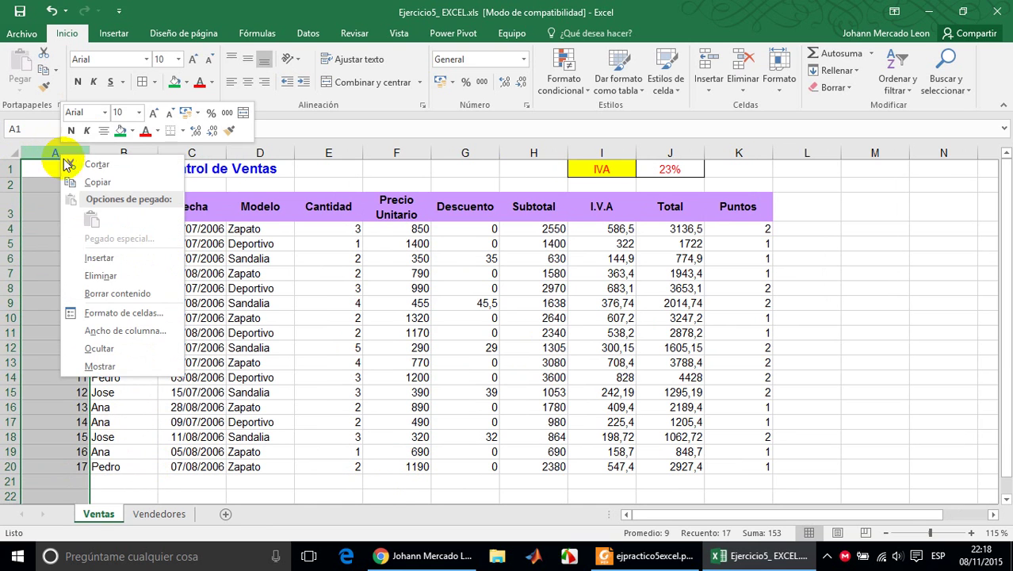
click(158, 279)
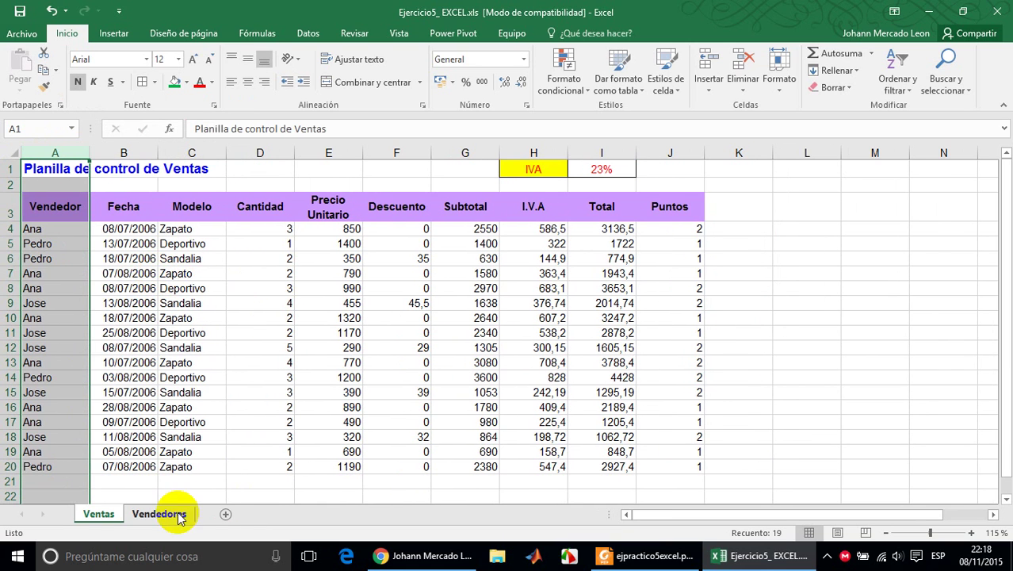
- Read item 7 of the exercise PDF in Foxit Reader and review the count formula in C4 of the Vendedores sheet
click(190, 422)
click(158, 514)
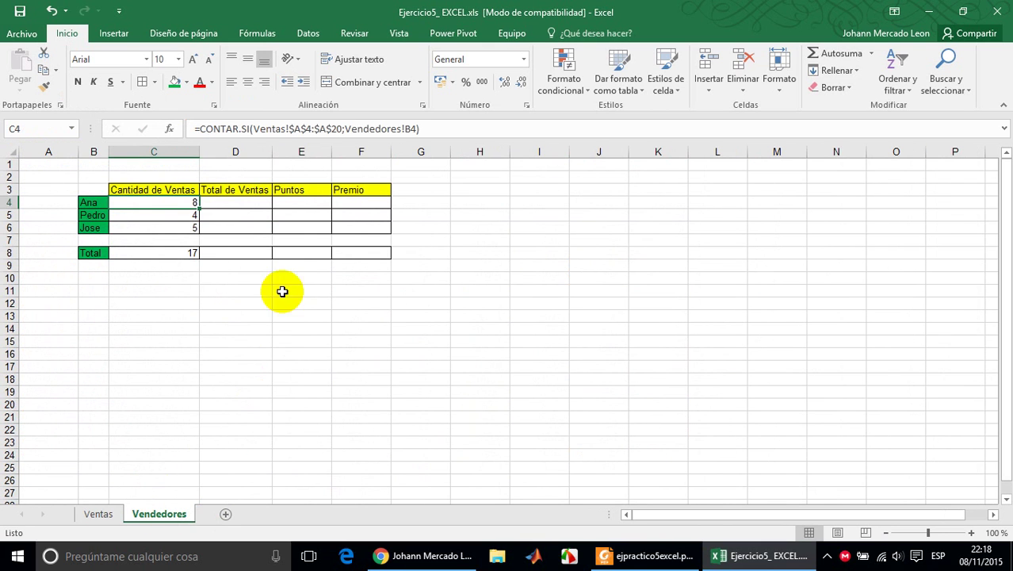
click(228, 201)
key(alt+Tab)
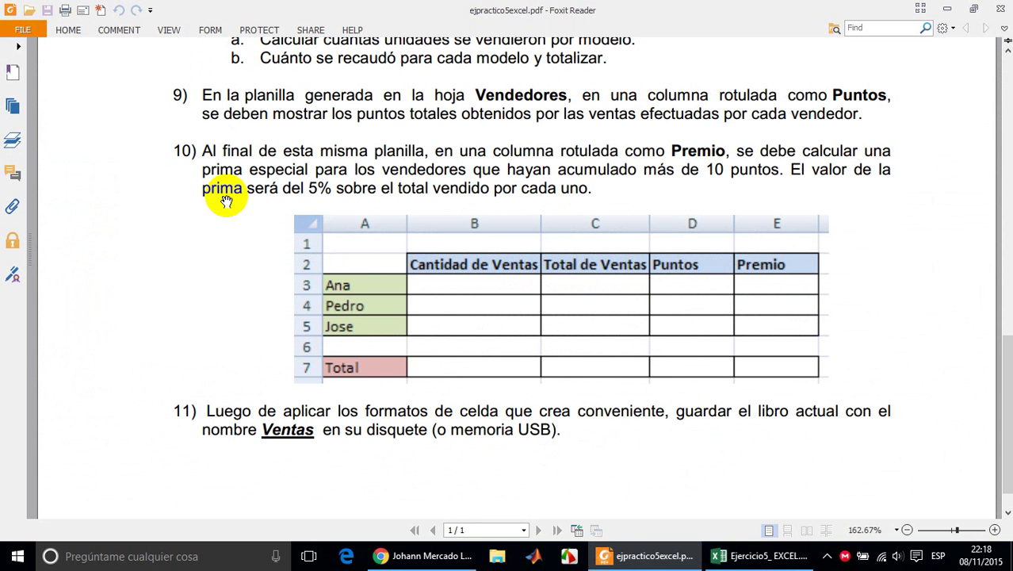
scroll(238, 200, up, 1)
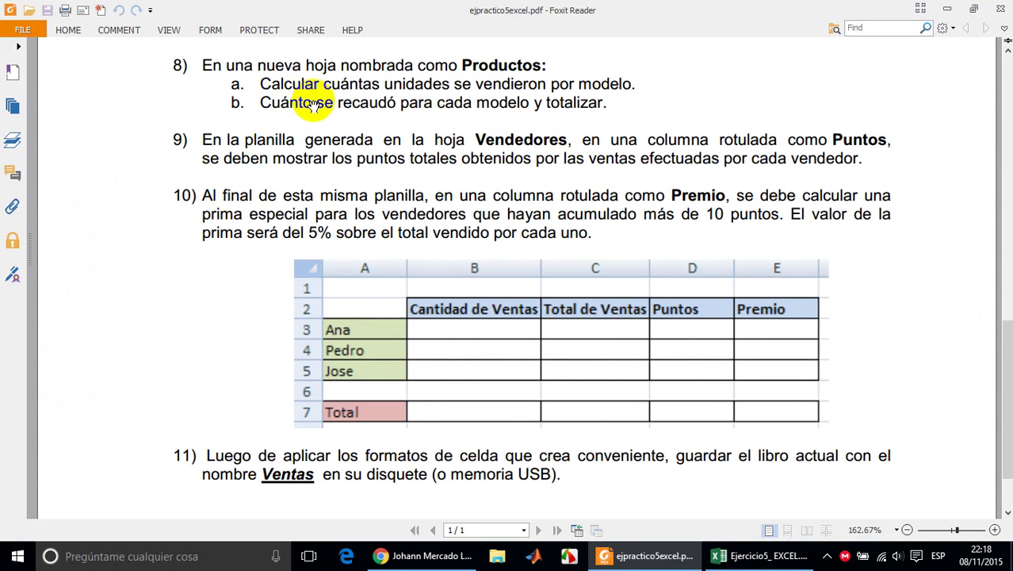
scroll(384, 105, up, 2)
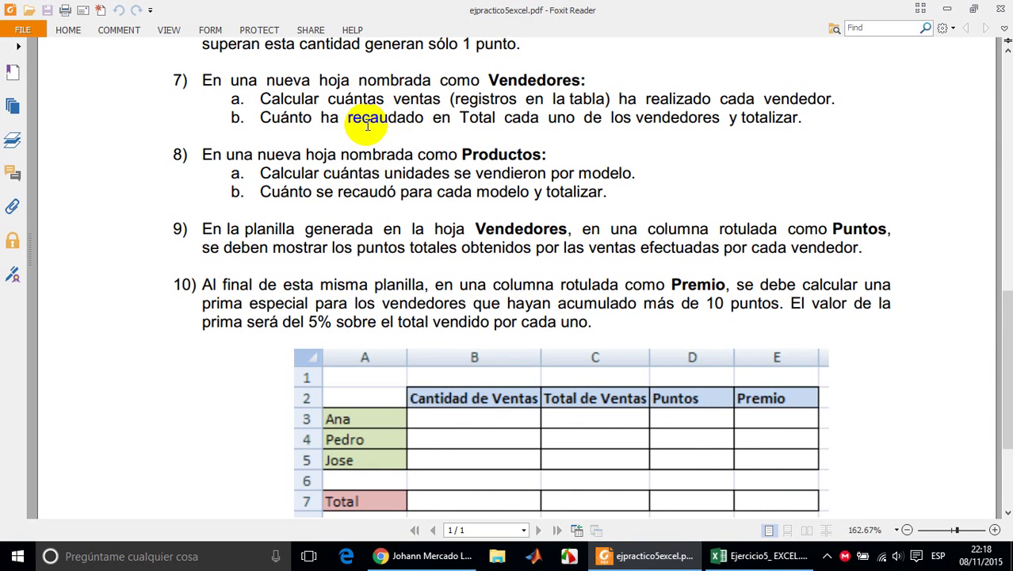
scroll(381, 110, up, 2)
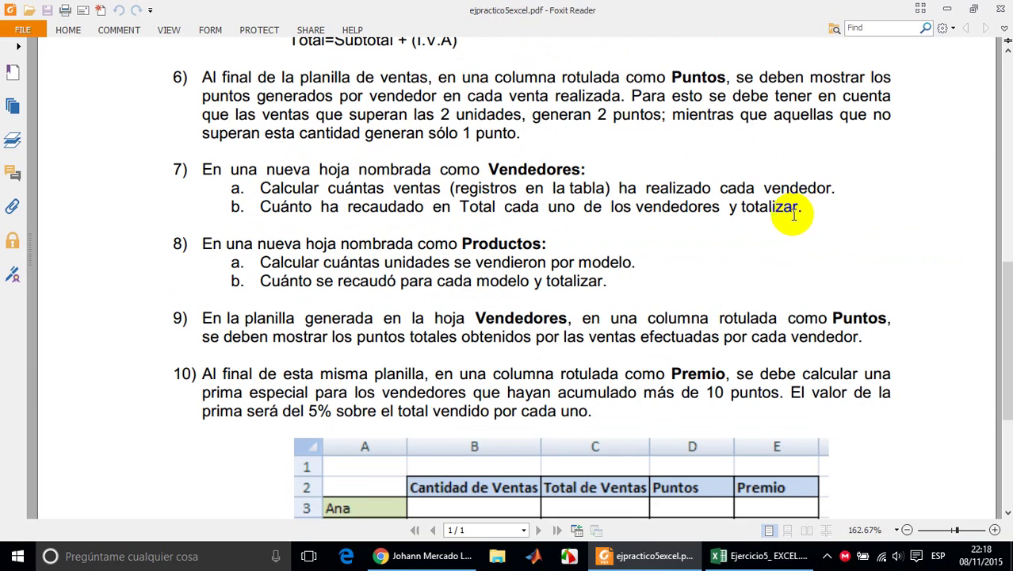
key(alt+Tab)
click(164, 203)
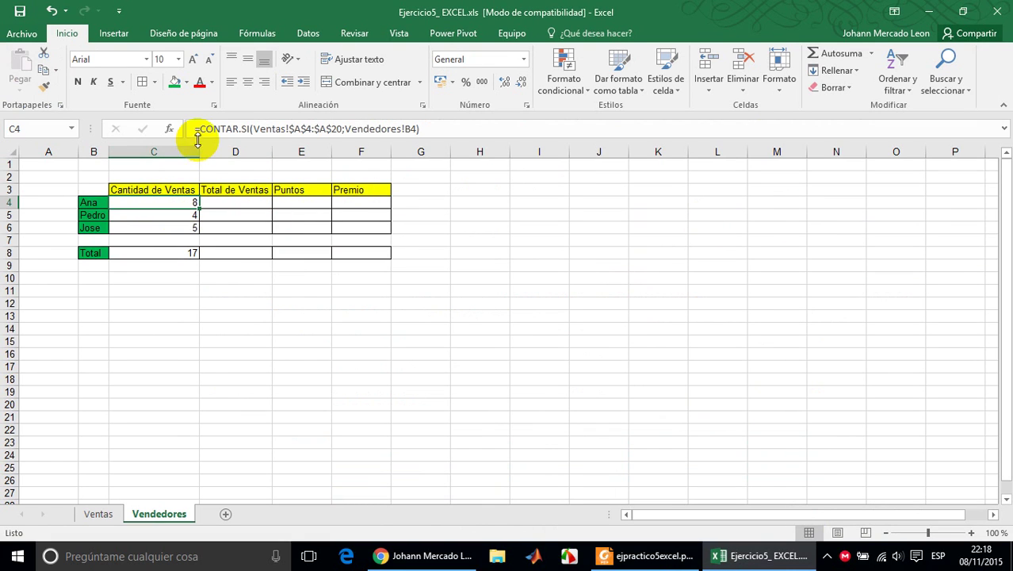
click(204, 128)
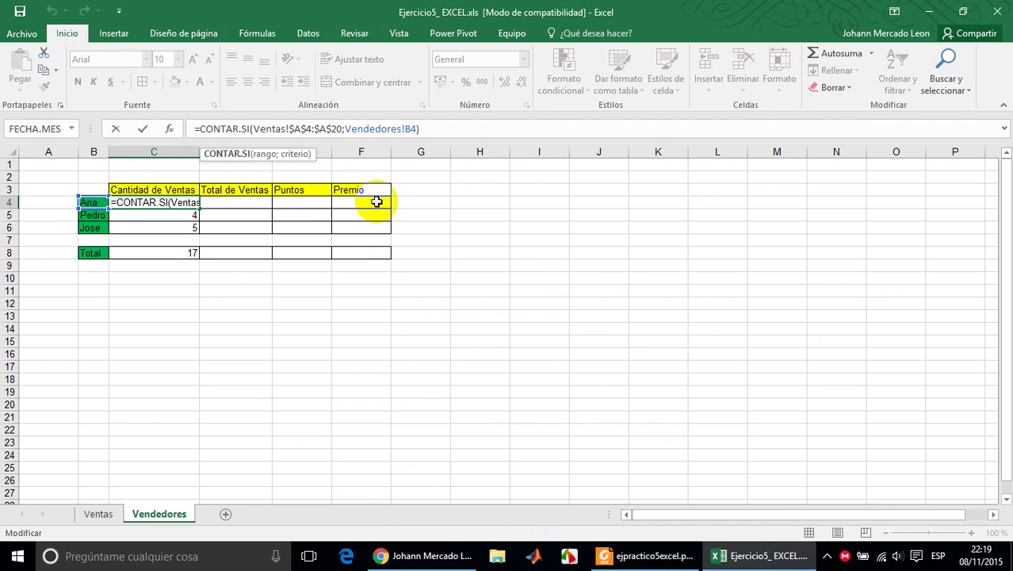
- Start a SUMAR.SI formula in D4, the first Total de Ventas cell on the Vendedores sheet
click(252, 200)
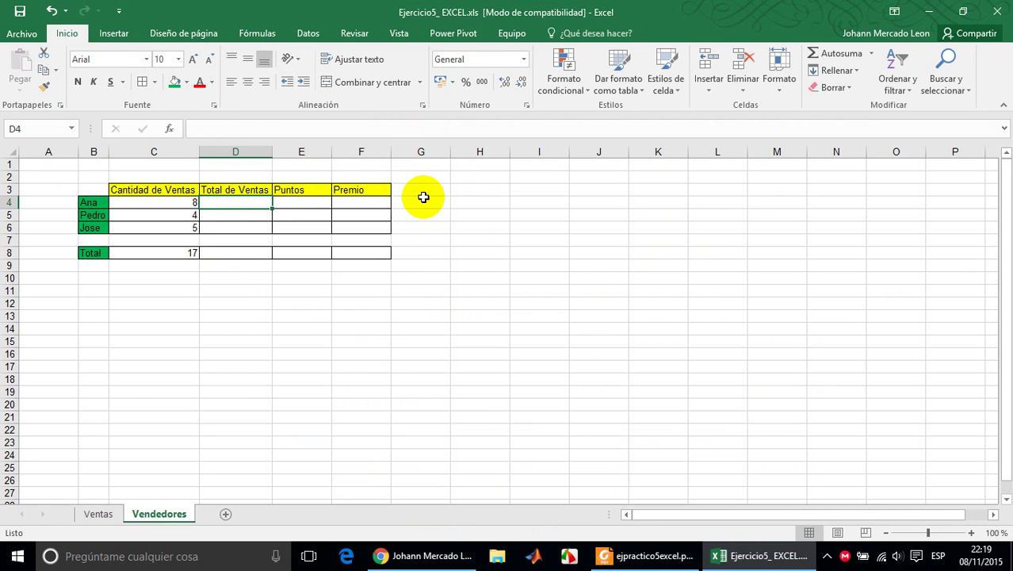
text(=sumar)
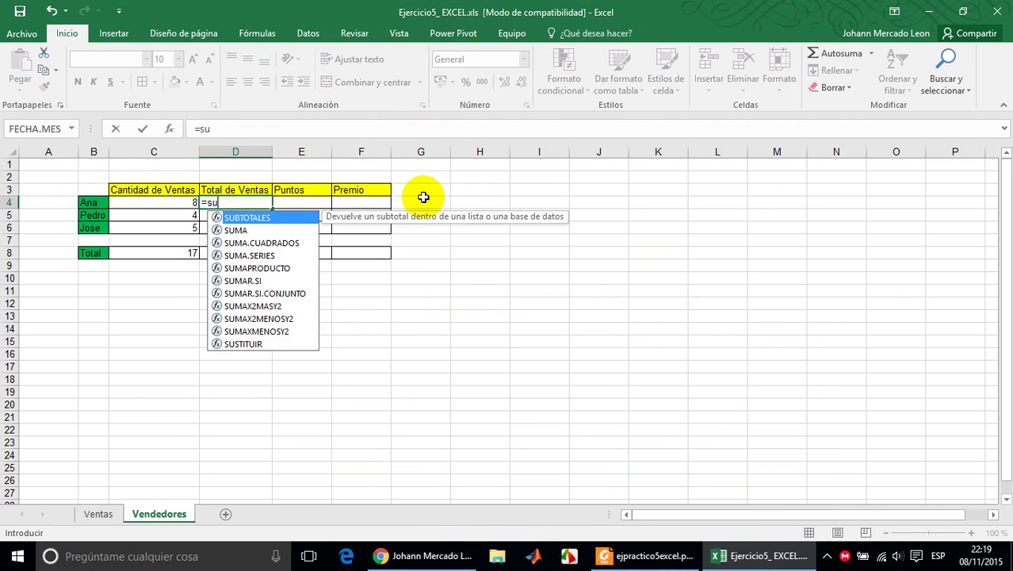
key(BackSpace)
key(BackSpace)
key(BackSpace)
key(BackSpace)
key(BackSpace)
text(SUMAR)
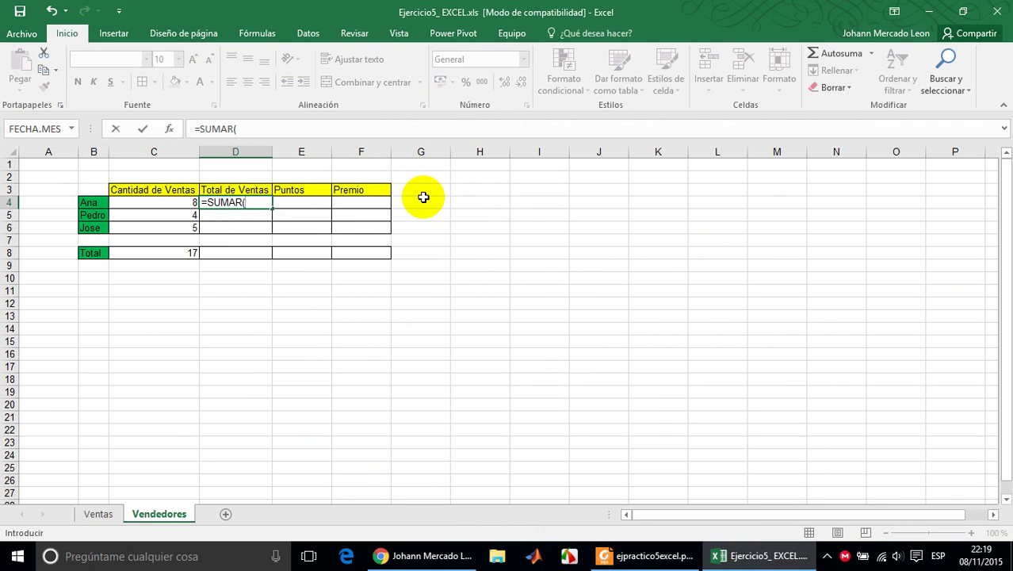
text(()
key(BackSpace)
text(.SI)
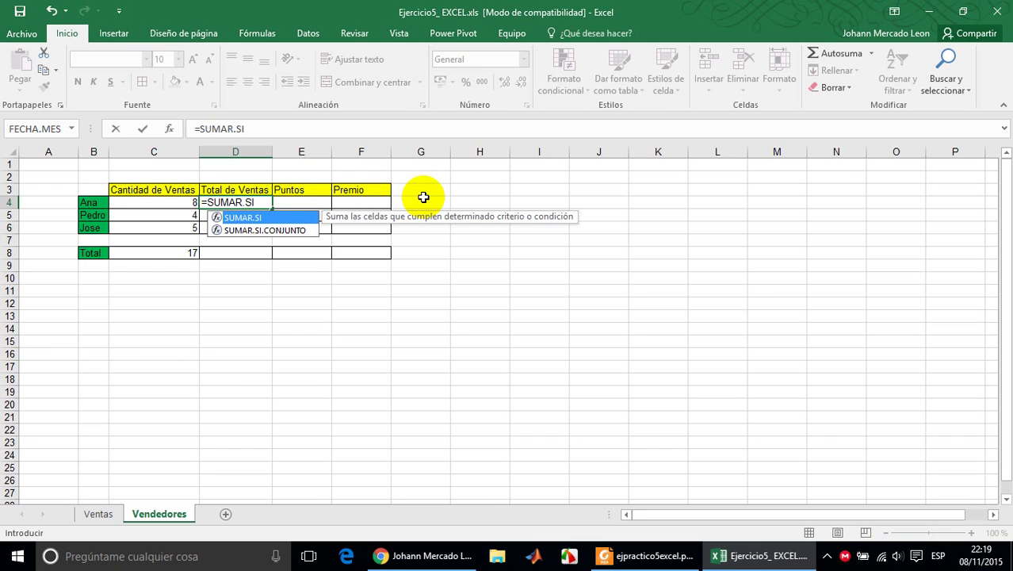
text(()
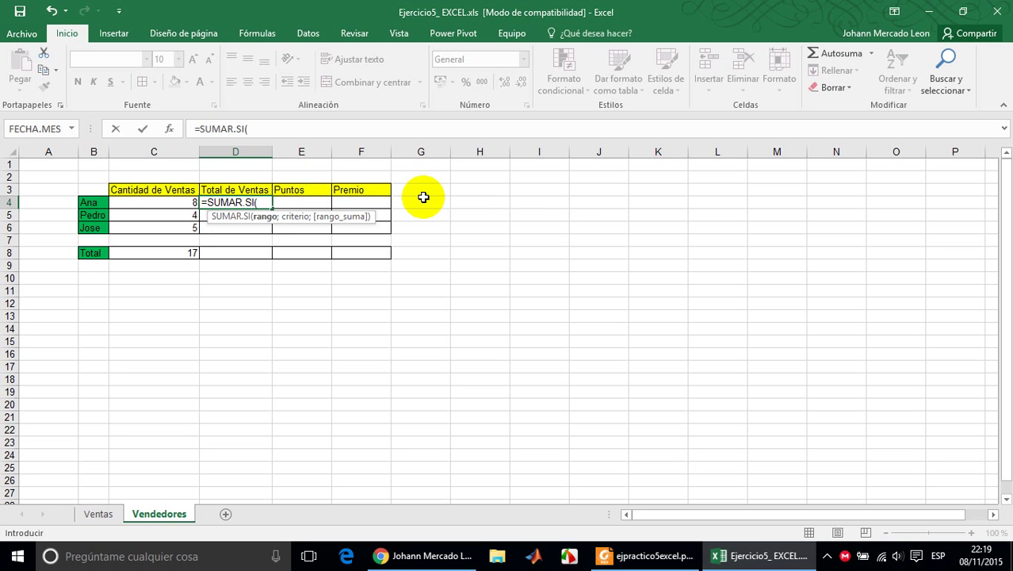
- Supply A4:A20 as the SUMAR.SI range and the seller name in Vendedores!B4 as the criterion
click(96, 515)
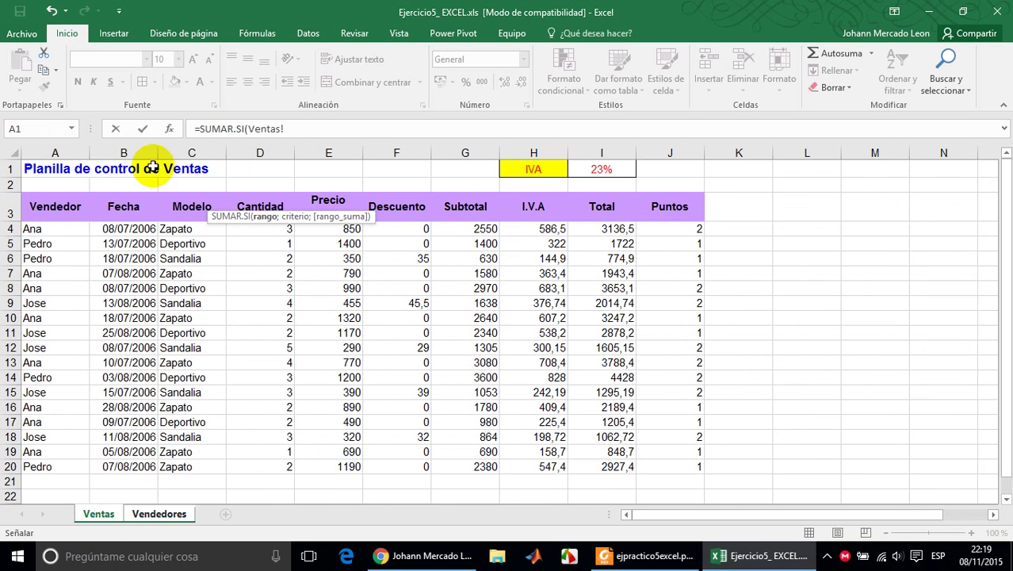
drag(57, 229, 50, 467)
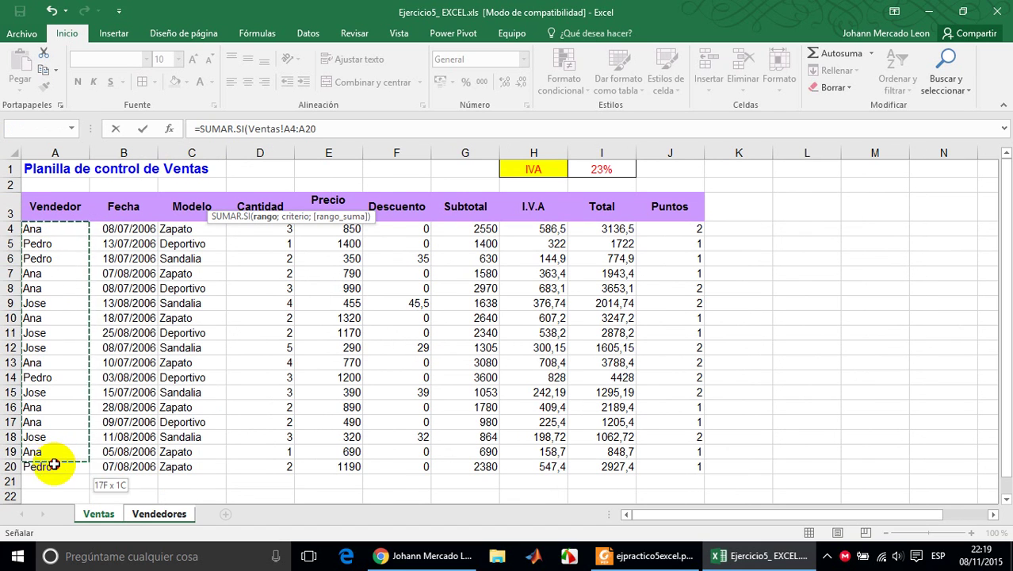
click(151, 515)
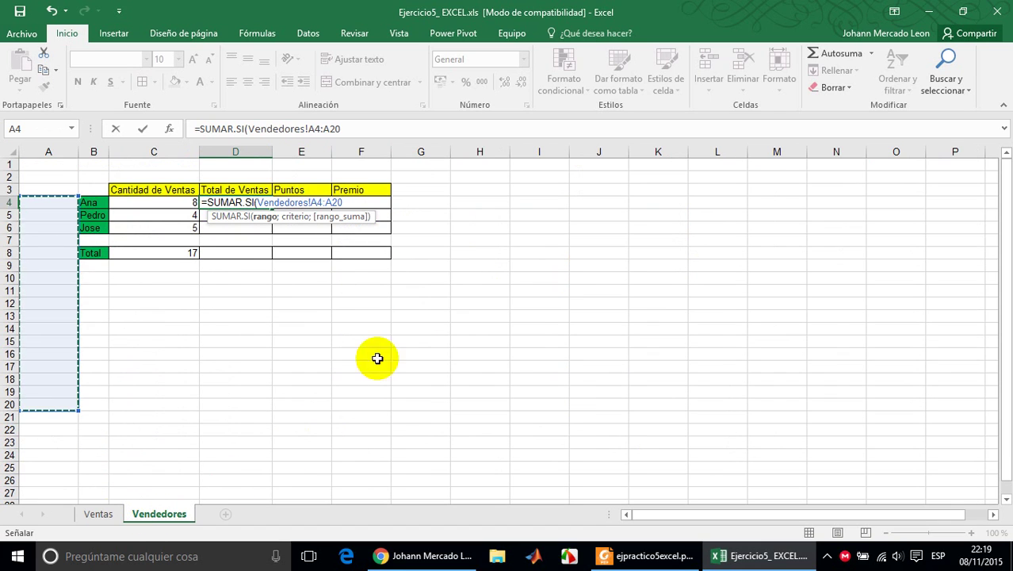
text(;)
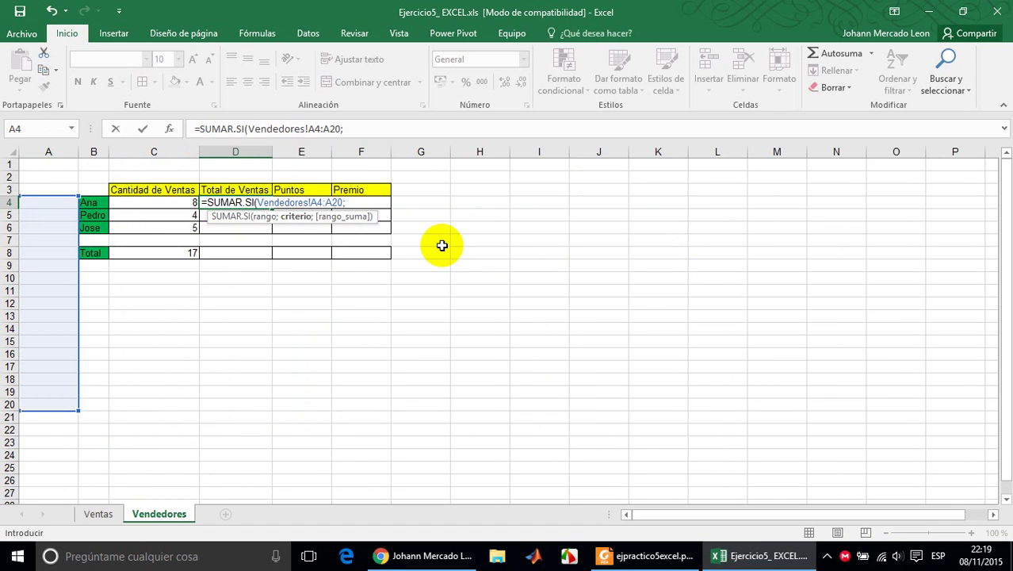
click(98, 203)
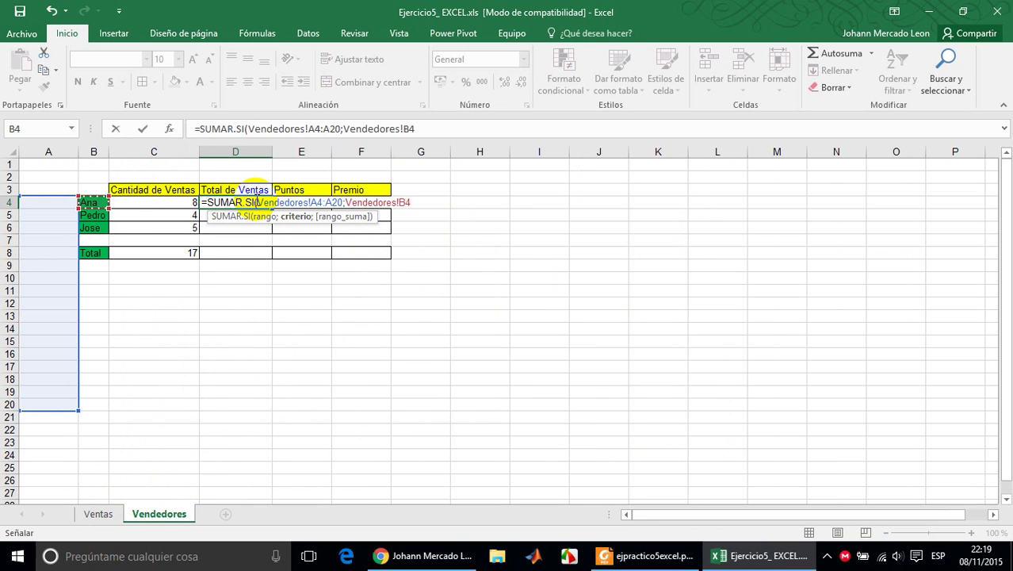
- Replace the wrong range argument Vendedores!A4:A20 with Ventas!A4:A20 and enter the SUMAR.SI formula in D4
drag(254, 202, 422, 203)
key(BackSpace)
key(BackSpace)
key(BackSpace)
key(BackSpace)
key(BackSpace)
key(BackSpace)
key(BackSpace)
key(BackSpace)
key(BackSpace)
key(BackSpace)
key(BackSpace)
key(BackSpace)
key(BackSpace)
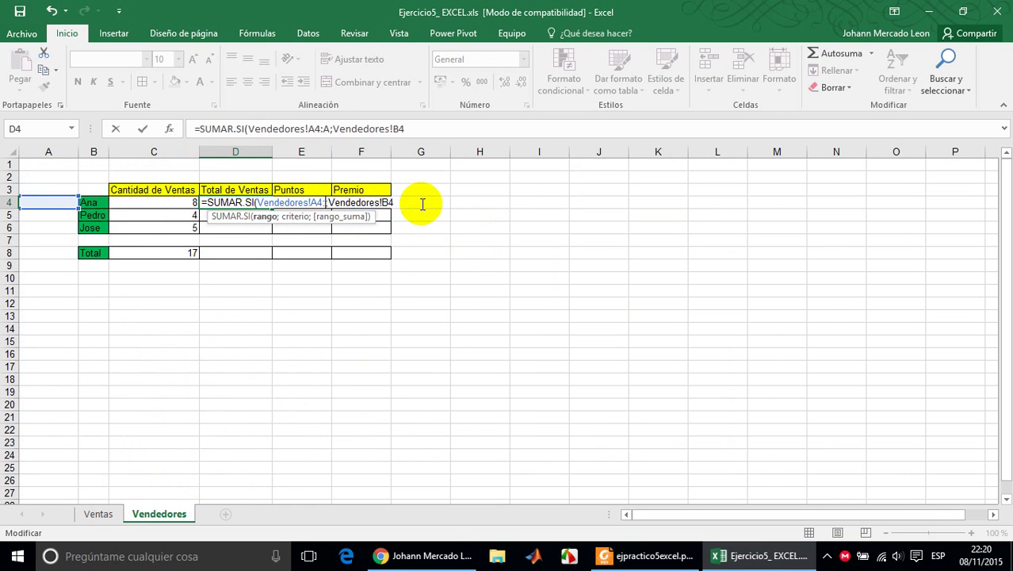
key(BackSpace)
key(BackSpace)
key(BackSpace)
key(BackSpace)
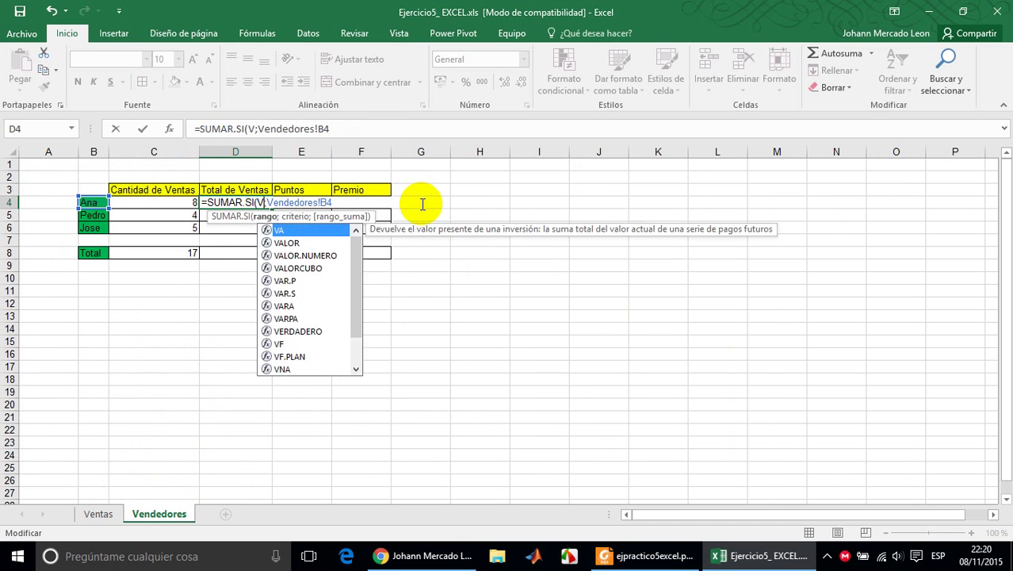
click(95, 514)
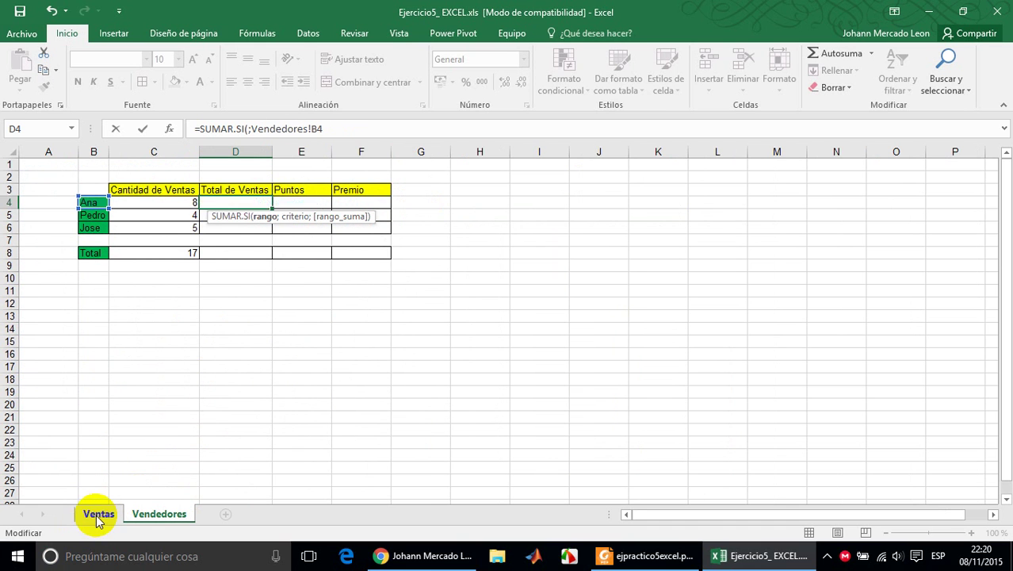
drag(62, 229, 60, 462)
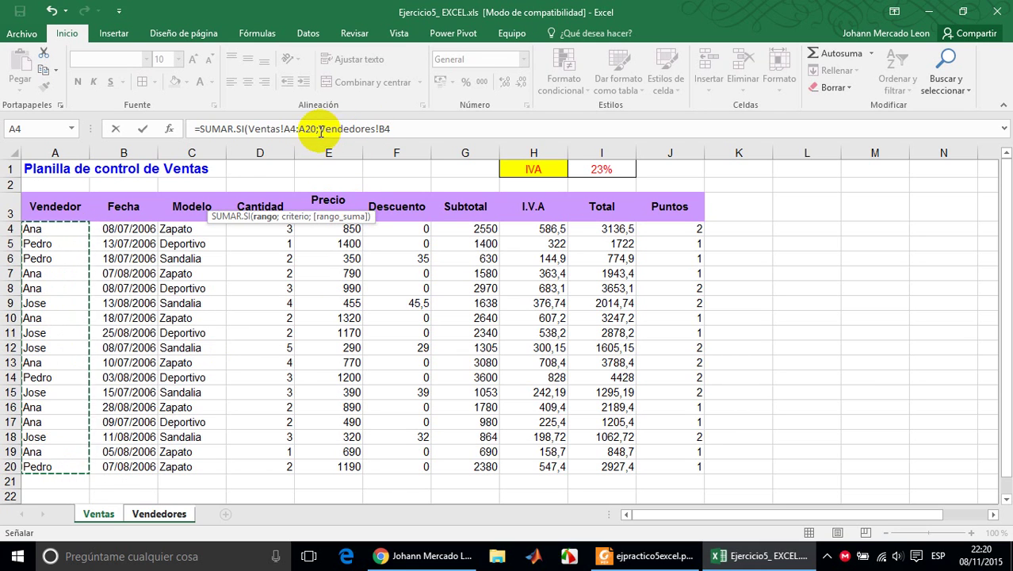
click(396, 130)
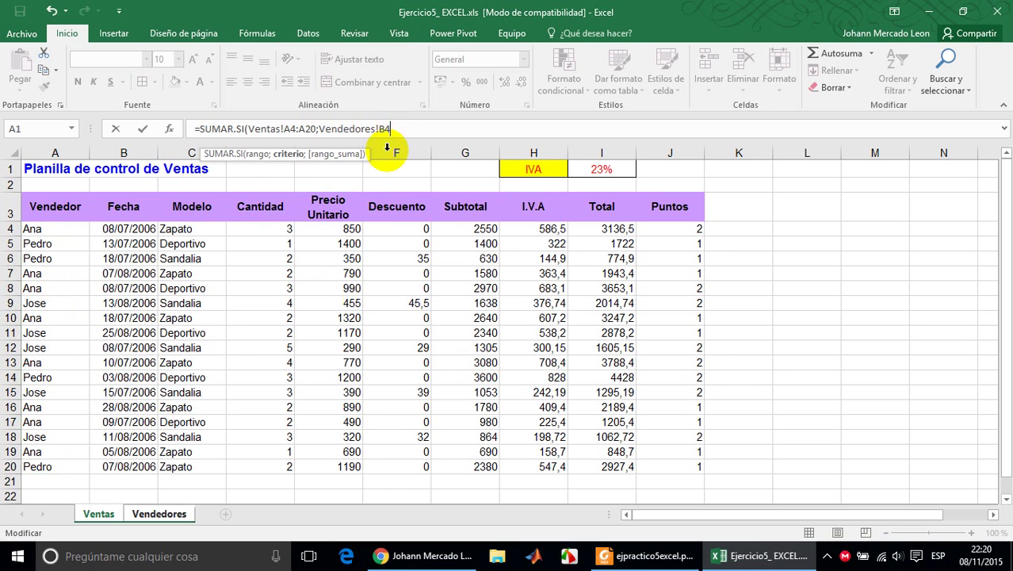
key(Return)
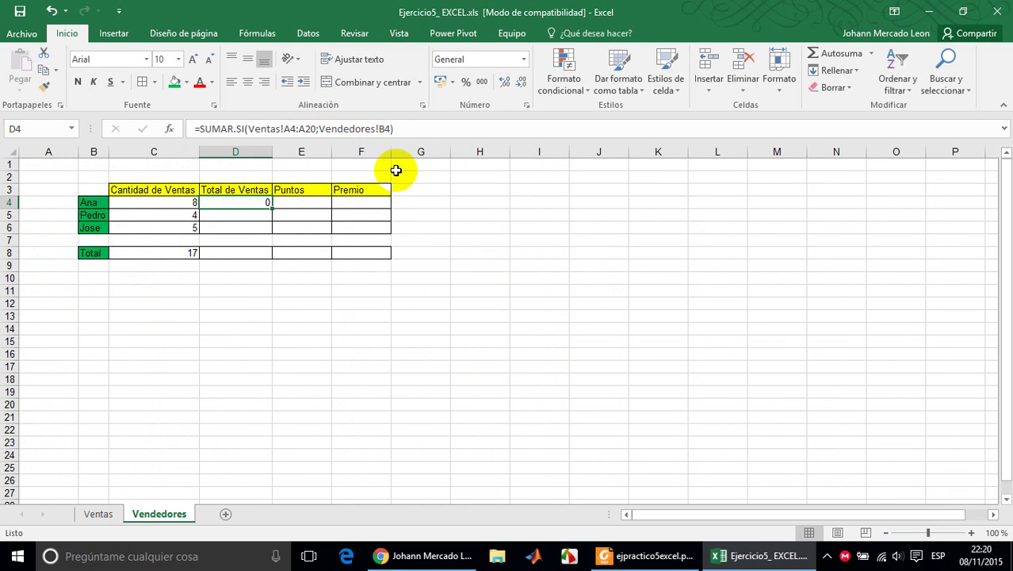
- Add the Total column Ventas!I4:I20 as the sum range of the D4 formula and fill it down to D6
click(391, 128)
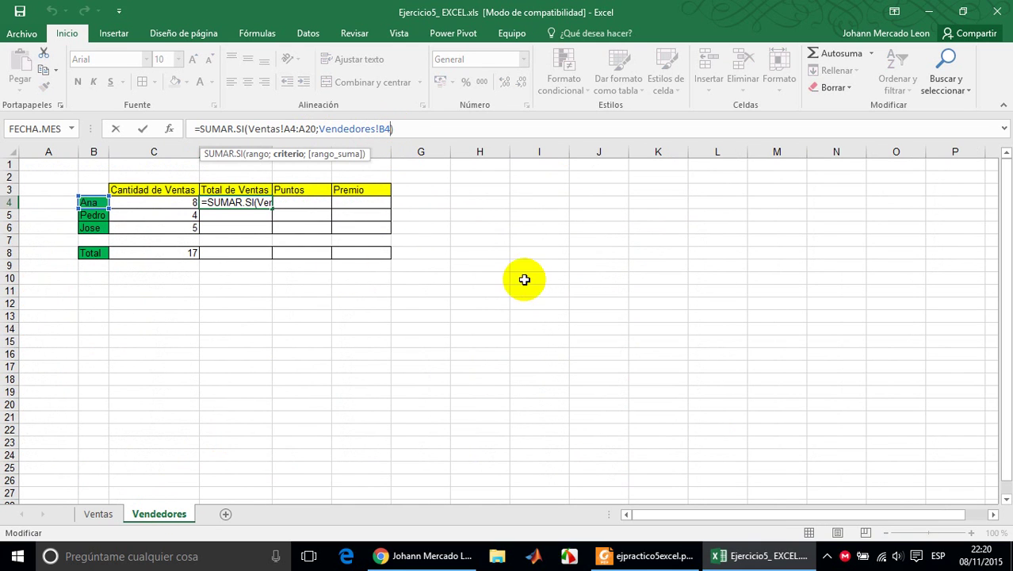
text(;)
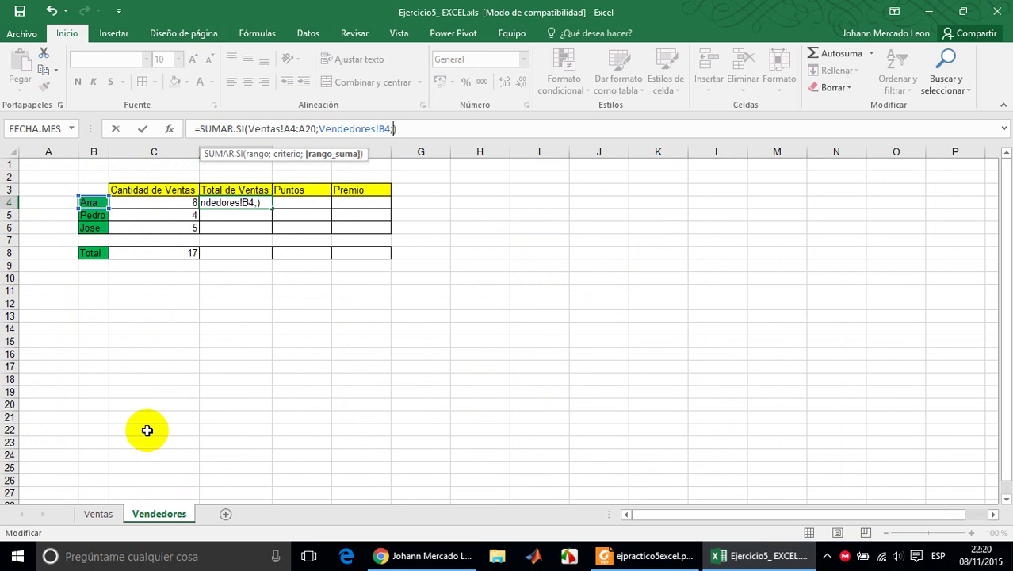
click(98, 513)
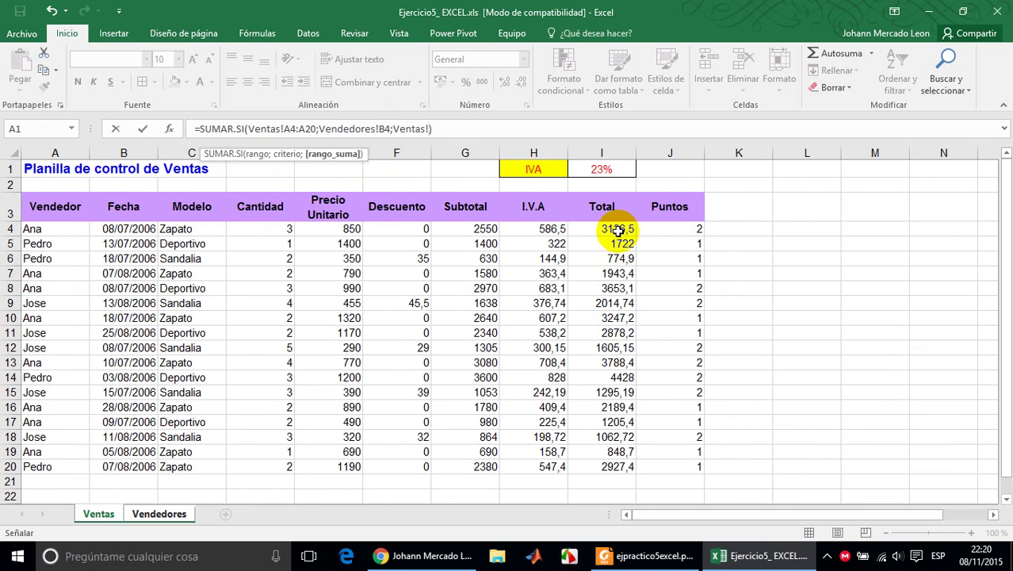
drag(618, 230, 607, 469)
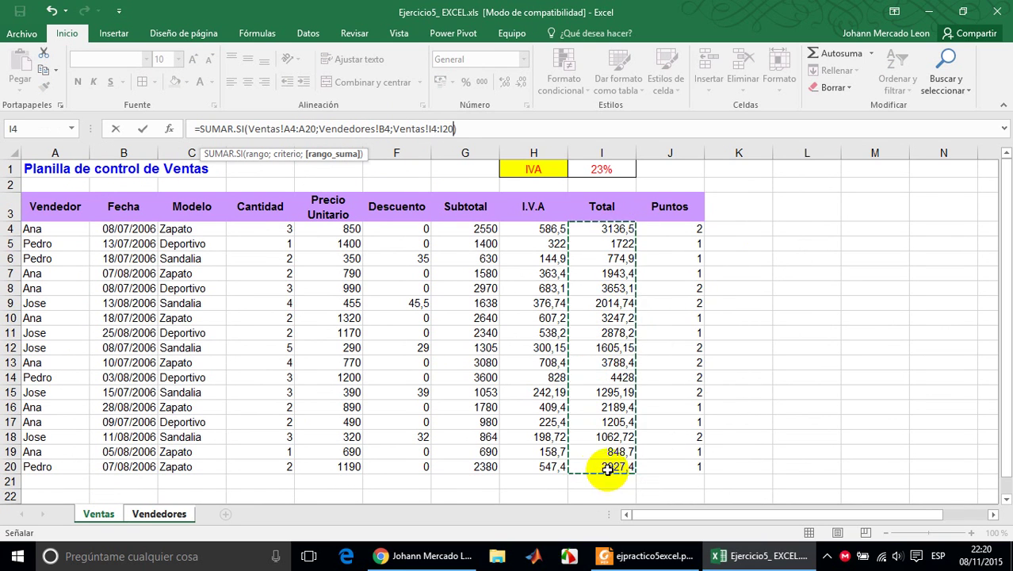
click(486, 129)
key(Return)
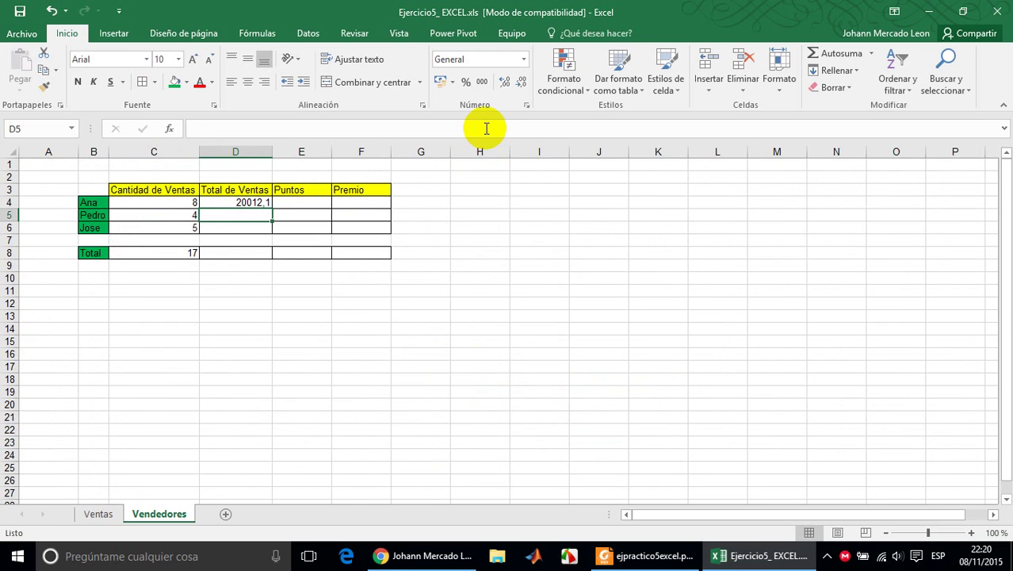
click(257, 205)
drag(270, 209, 271, 232)
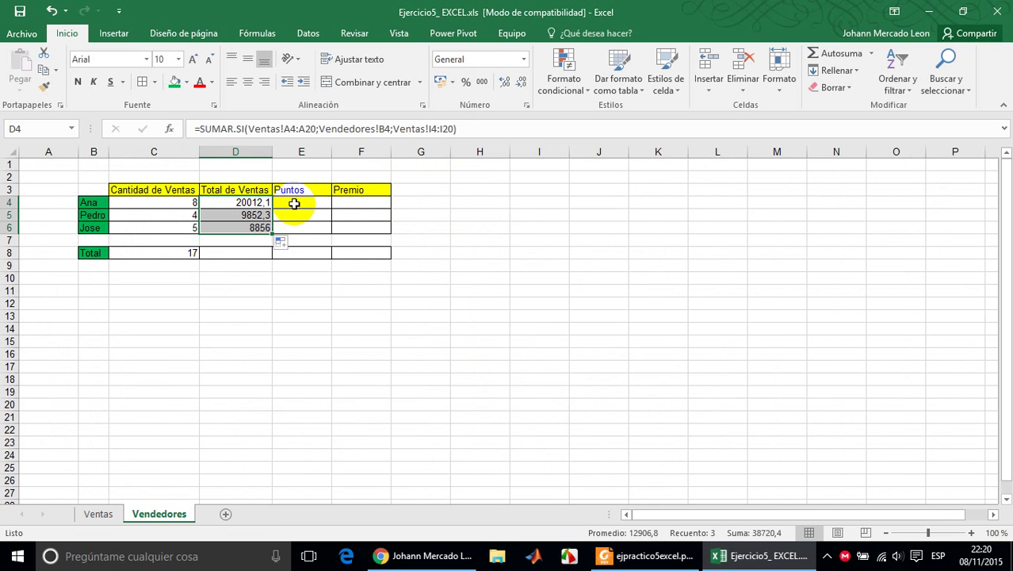
- Select E4 under Puntos and read items 8 to 10 of the exercise PDF about products, points and prizes
click(294, 203)
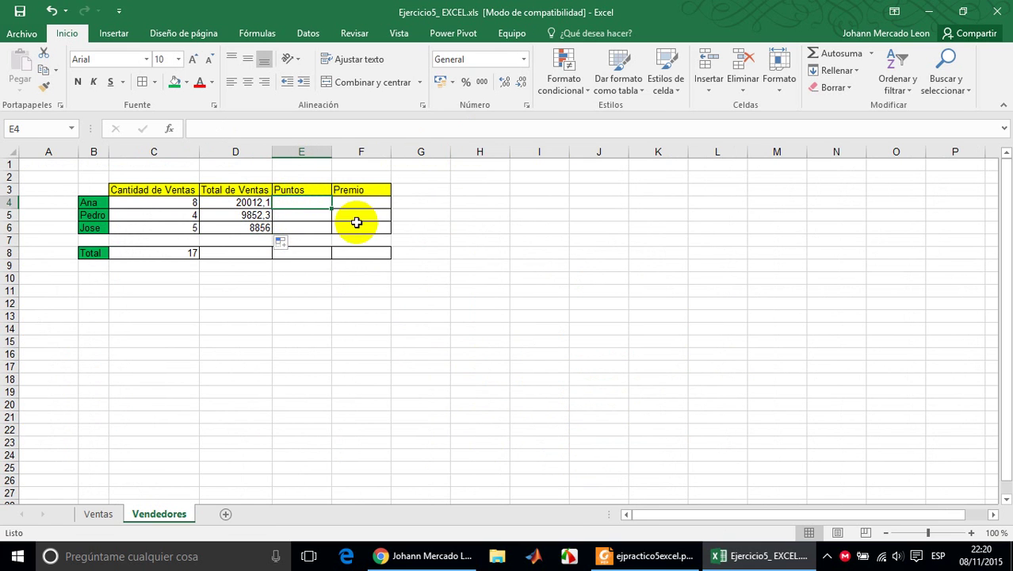
key(alt+Tab)
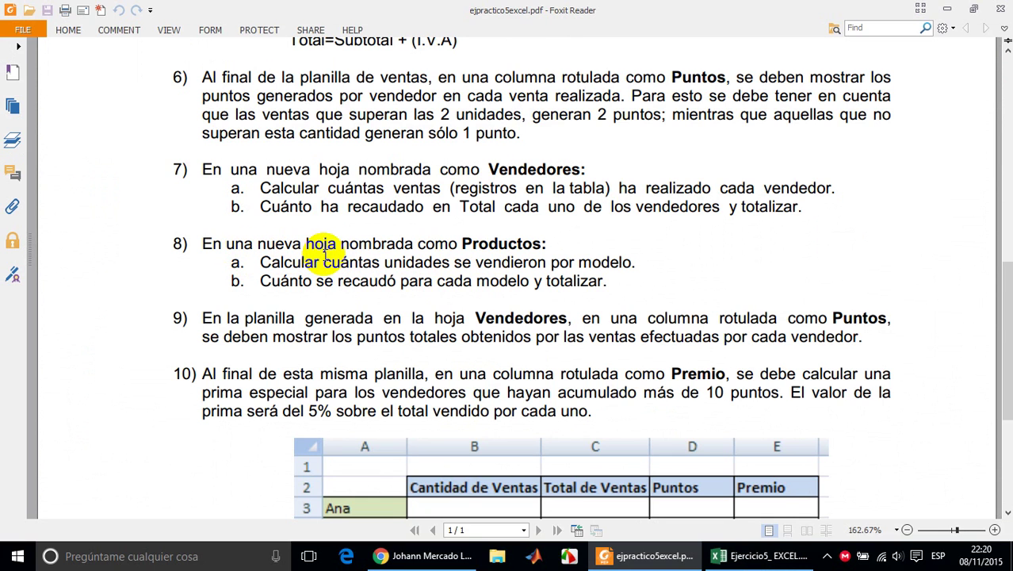
scroll(489, 279, down, 1)
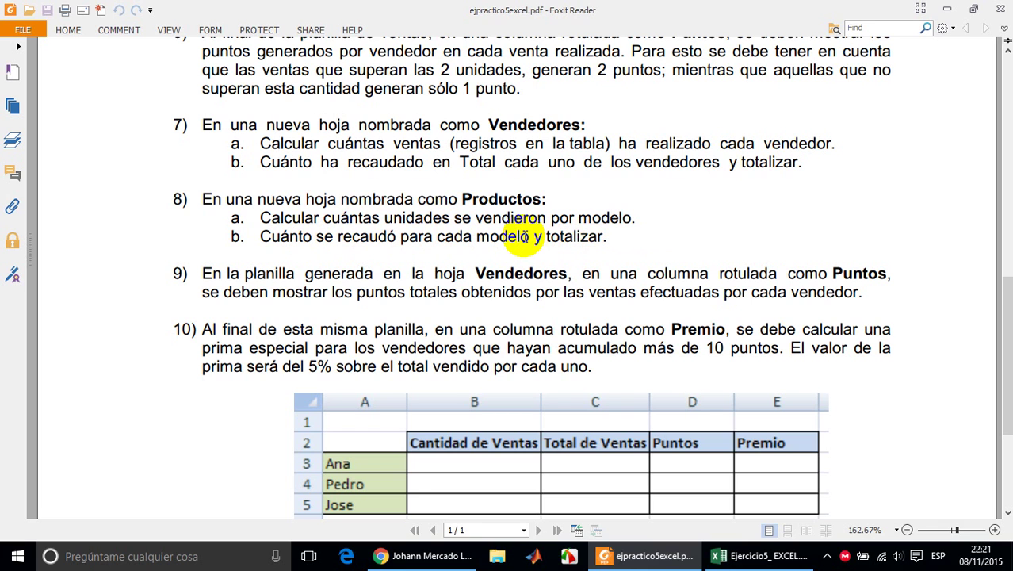
scroll(523, 237, down, 1)
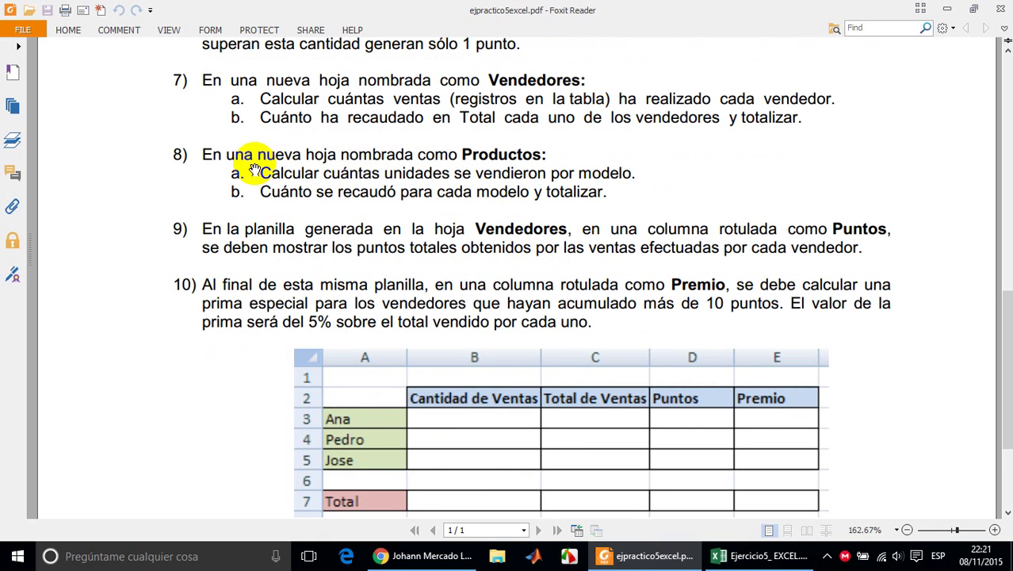
scroll(467, 367, down, 1)
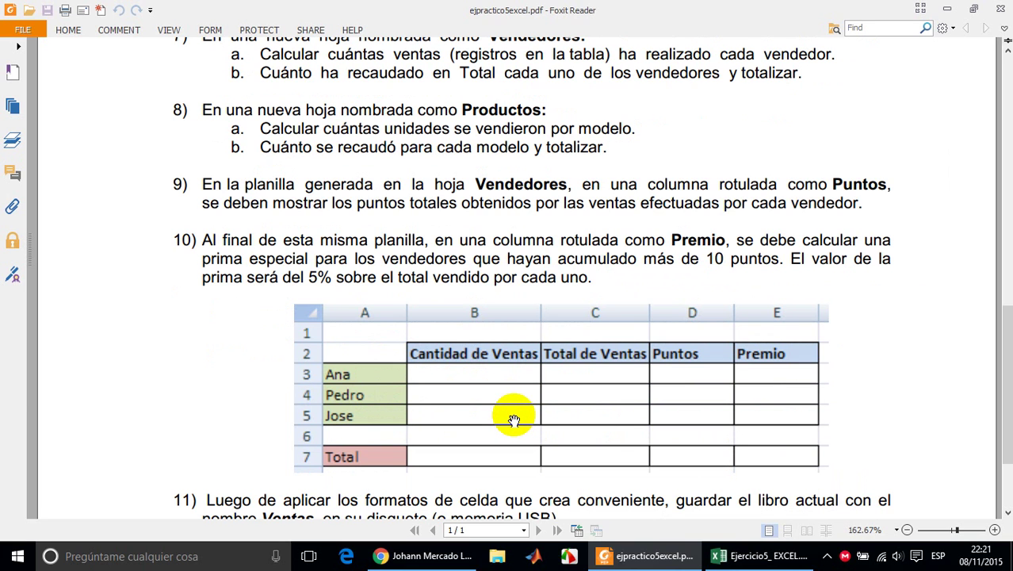
key(alt+Tab)
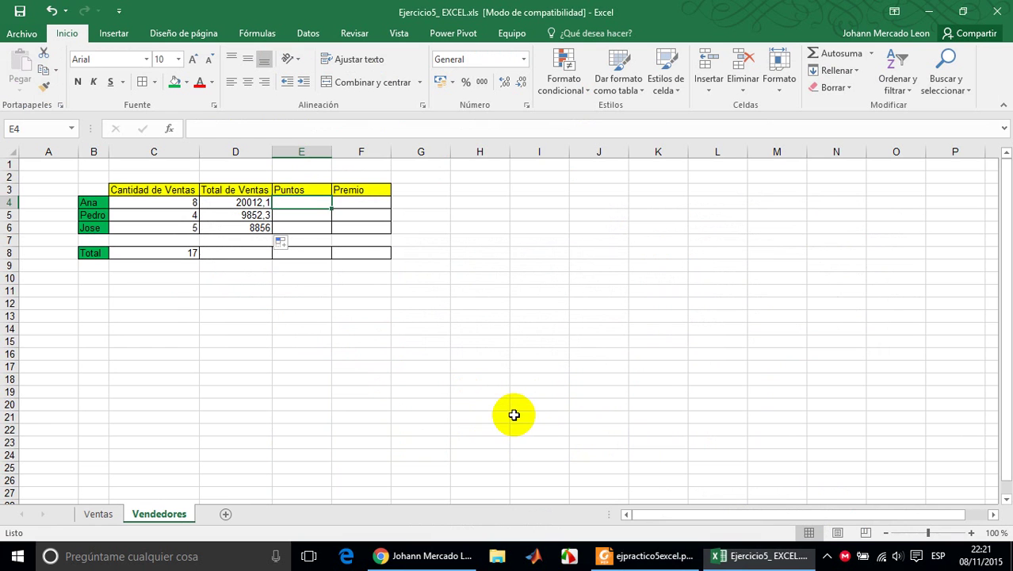
- Add a new sheet to the workbook and name it Productos
click(226, 515)
right_click(213, 512)
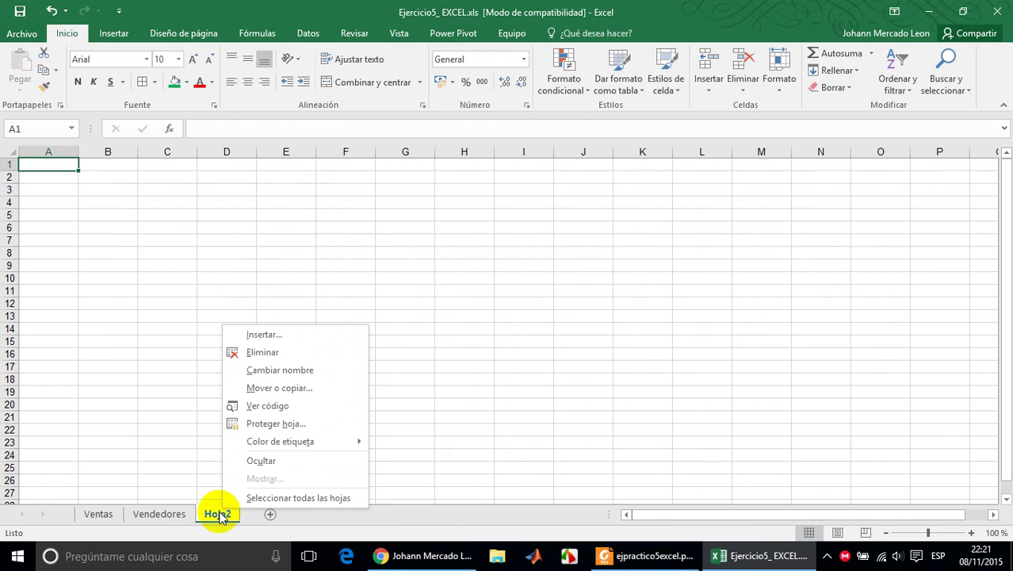
click(313, 385)
text(pROD)
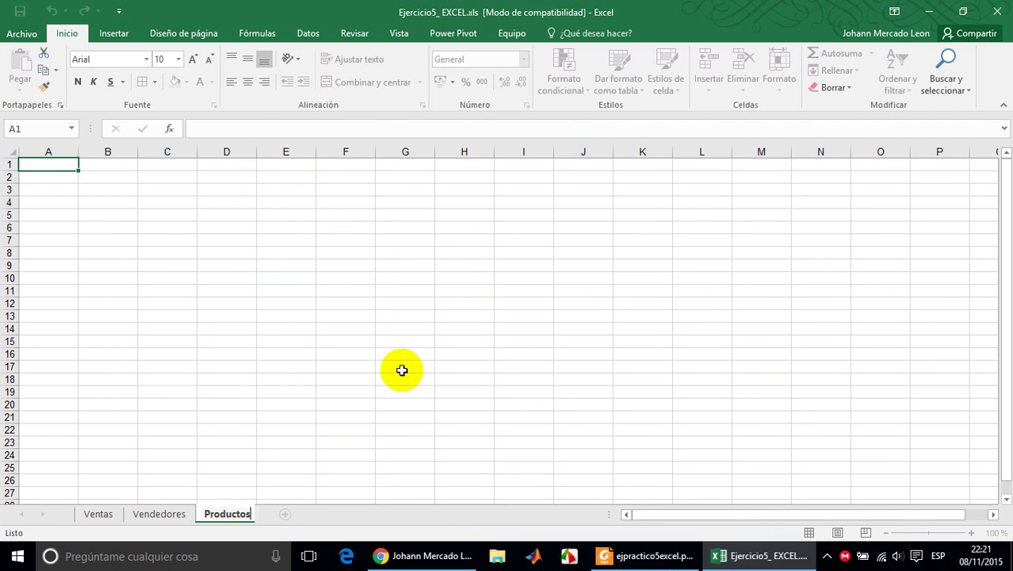
key(Return)
- Read item 8 of the exercise PDF for the data the Productos sheet needs and select its header cell C3
click(162, 188)
key(alt+Tab)
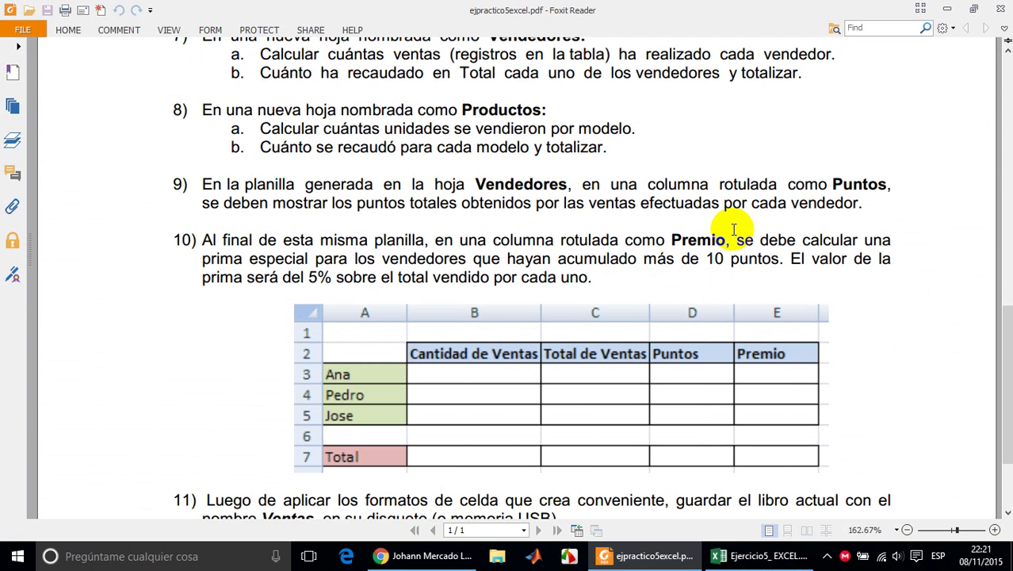
double_click(680, 229)
key(alt+Tab)
key(Left)
key(alt+Tab)
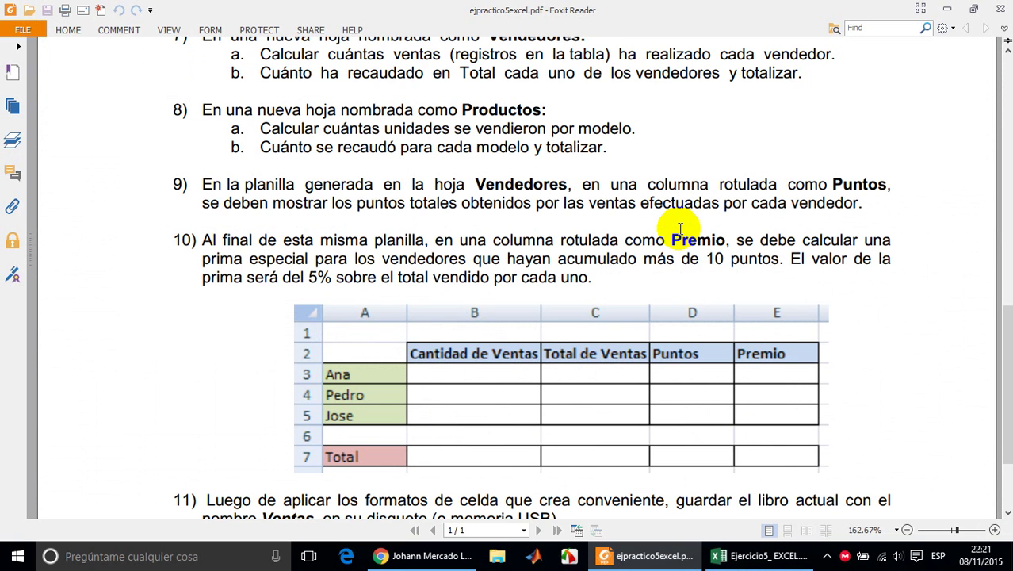
key(alt+Tab)
key(Right)
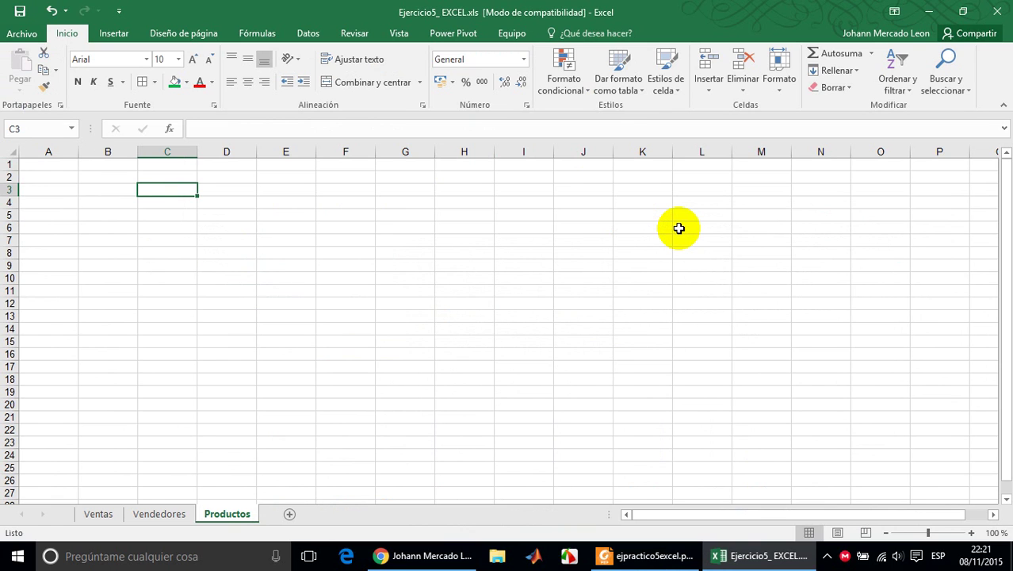
- Enter the headers Cantidad de Unidades in C3 and Recaudacion in D3, and fit column C to its text
text(Cantidad de Unidades)
key(Right)
text(Rec)
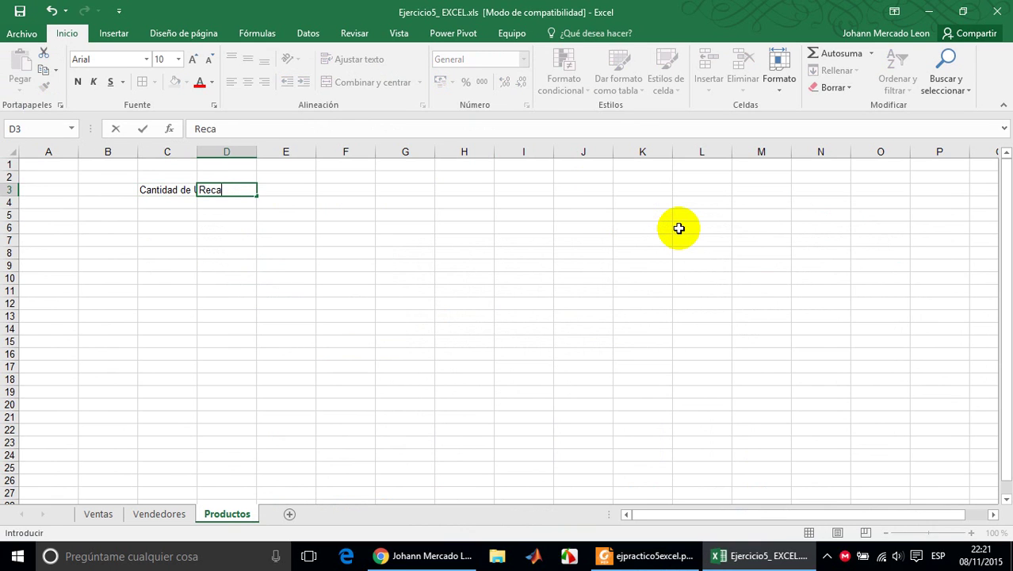
key(Return)
key(Left)
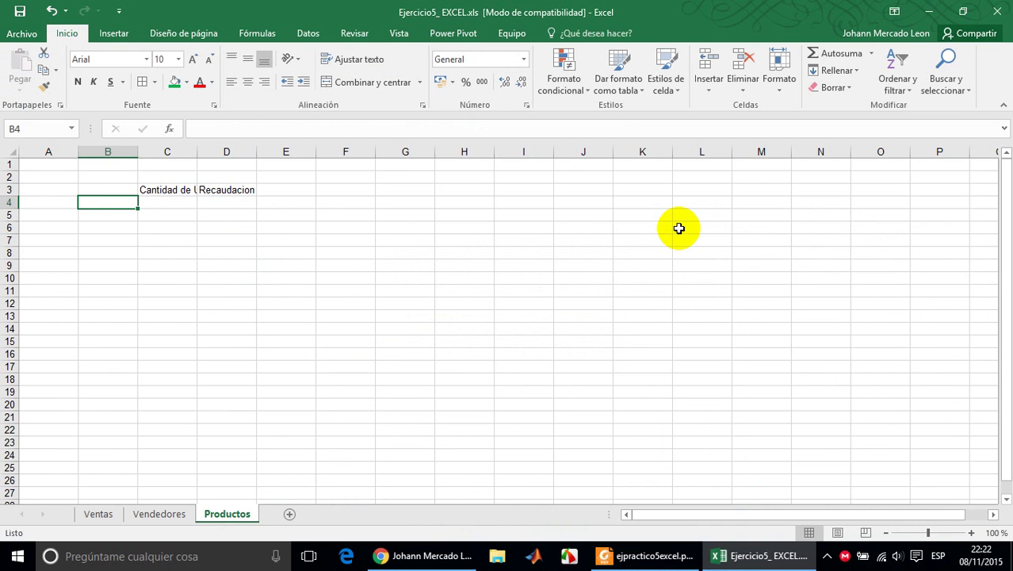
double_click(197, 152)
- Check the exercise PDF and the Ventas models, and list Zapato, Deportivo and Sandalia in Productos B4:B6
key(alt+Tab)
scroll(419, 266, up, 2)
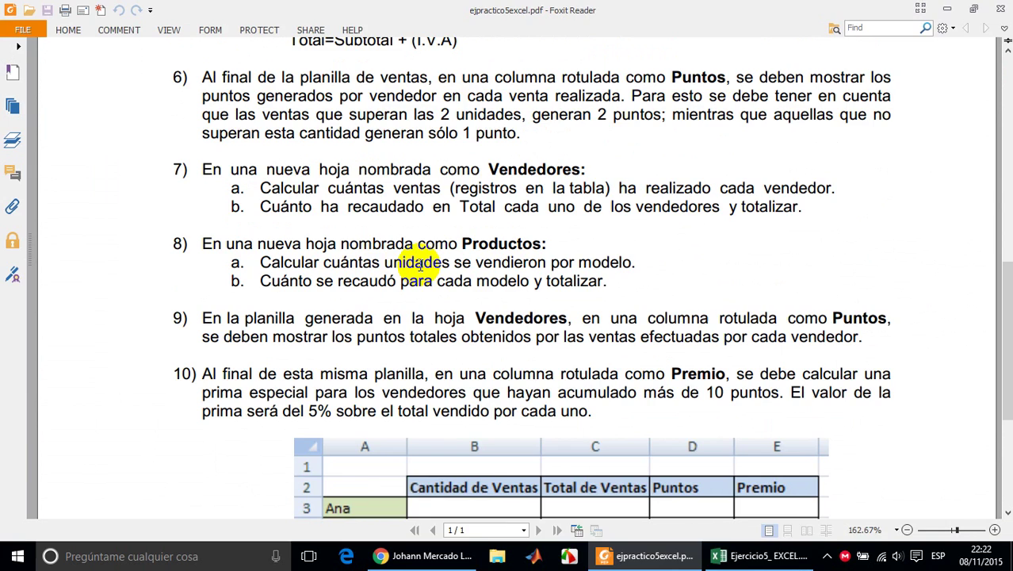
key(alt+Tab)
click(89, 517)
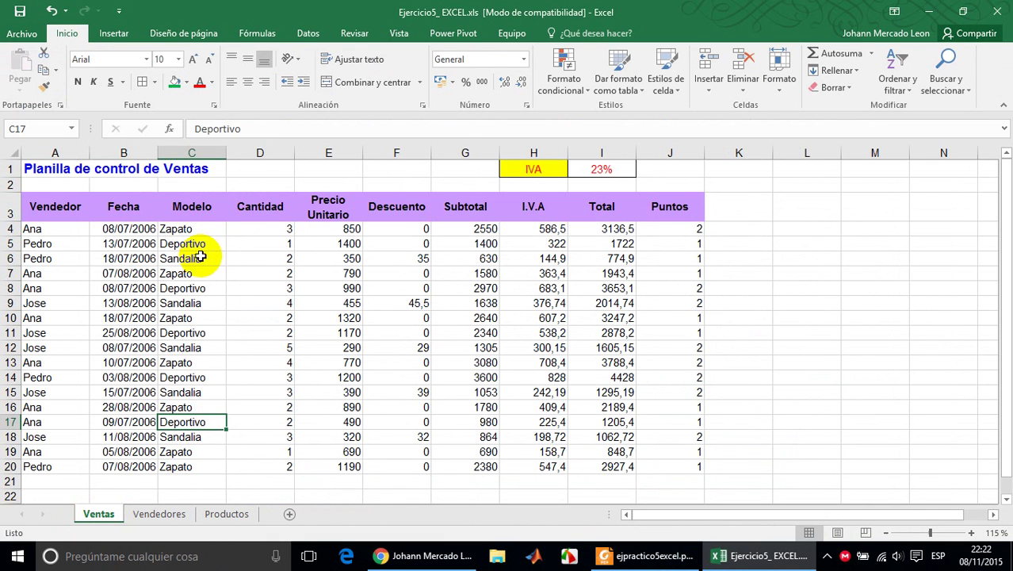
click(226, 513)
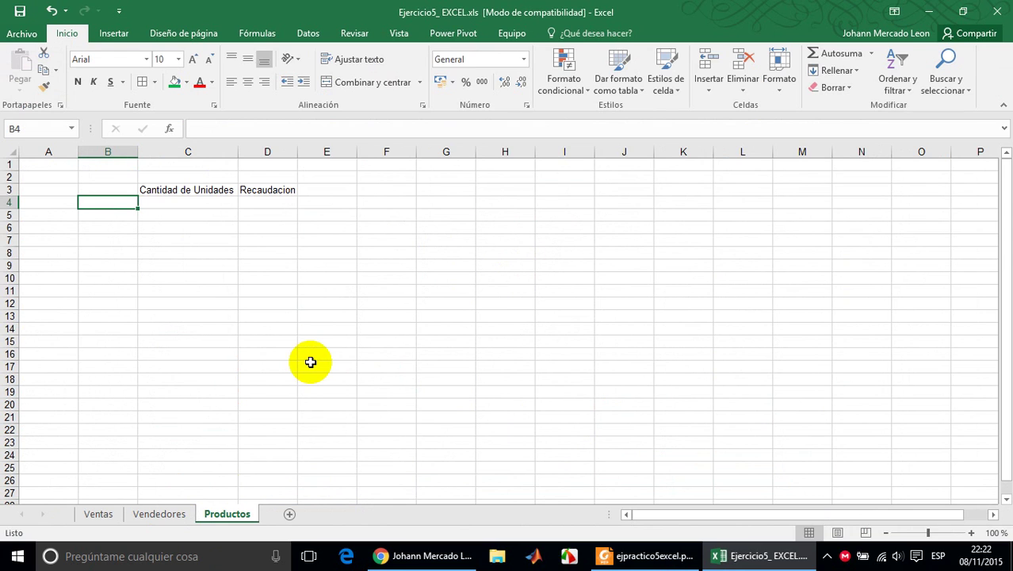
text(Zap)
key(Return)
text(Deportivo)
key(Return)
text(Zan)
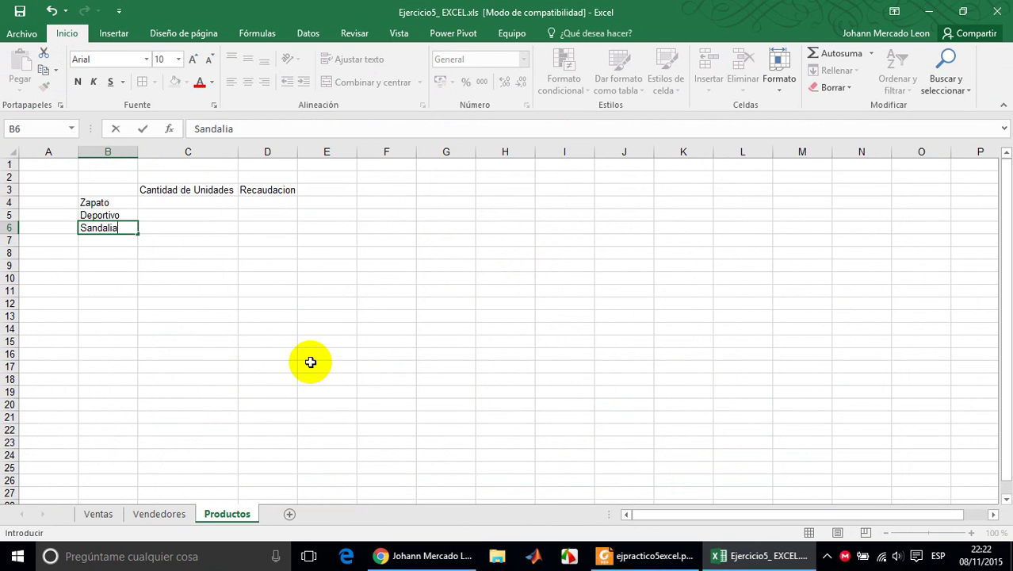
text(dalia)
key(Tab)
- Apply all borders to the table body B4:D6 and to the headers C3:D3
drag(117, 204, 274, 228)
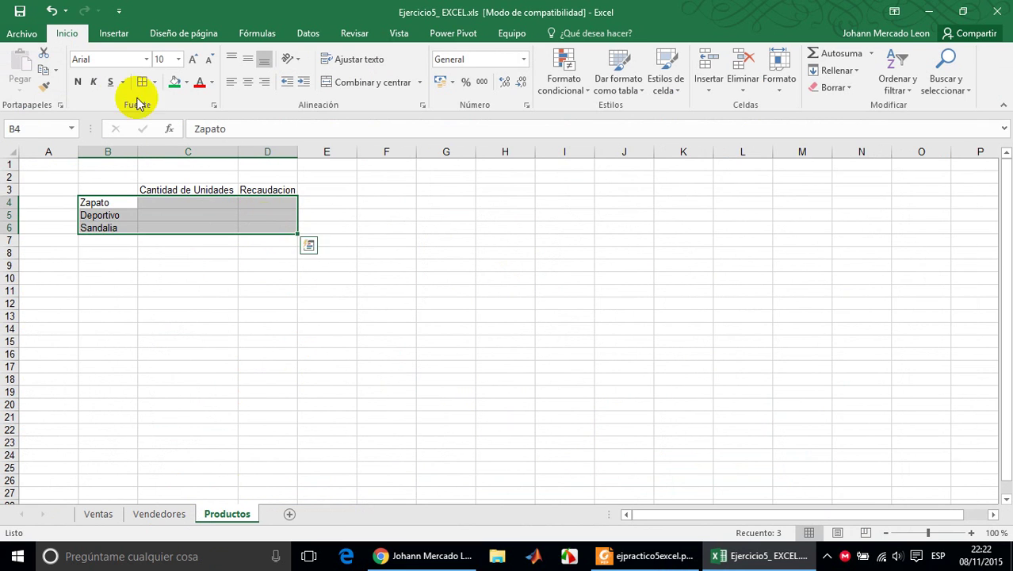
click(142, 82)
drag(199, 191, 266, 189)
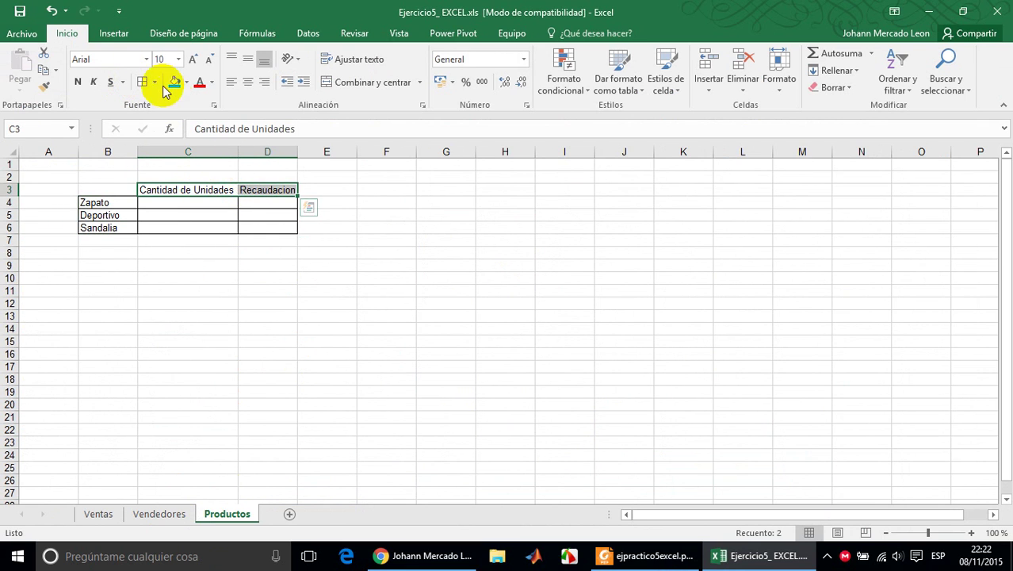
- Fill the model names B4:B6 with green and the headers C3:D3 with yellow
drag(101, 202, 107, 226)
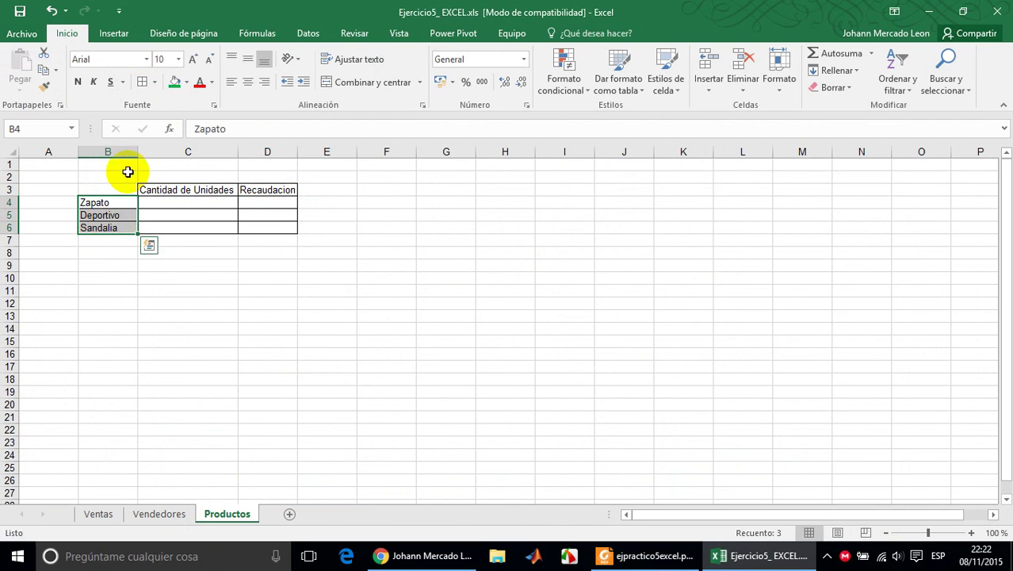
click(175, 81)
drag(163, 189, 266, 189)
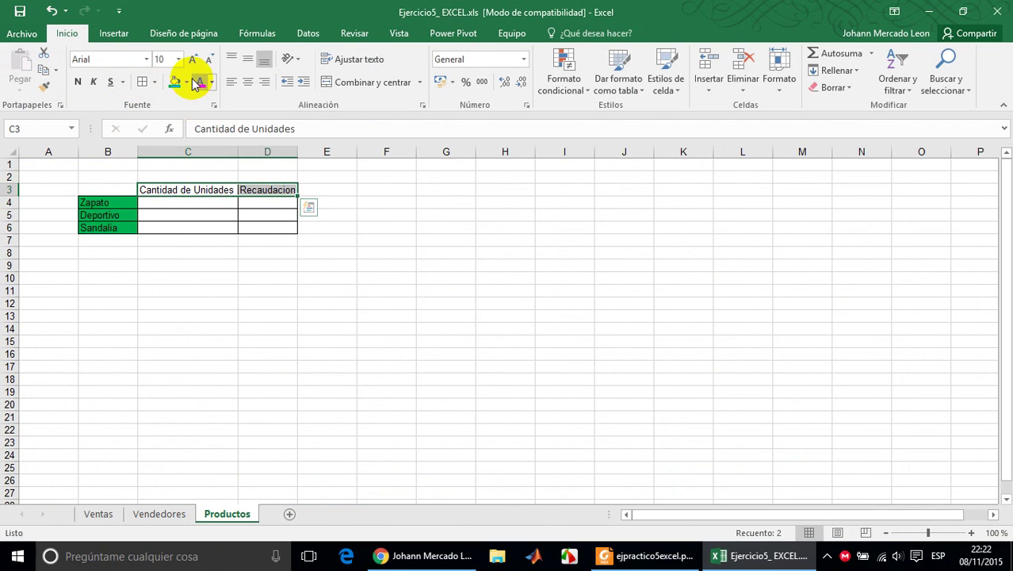
click(187, 82)
click(207, 196)
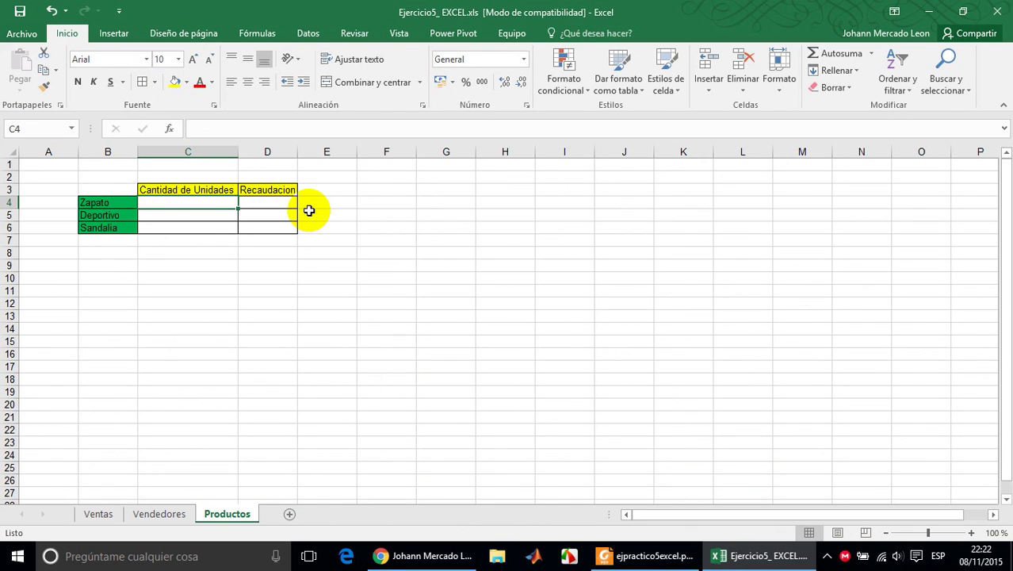
- Write the formula =CONTAR.SI(Ventas!C4:C20;Productos!B4) in C4 to count the Zapato records
text(=)
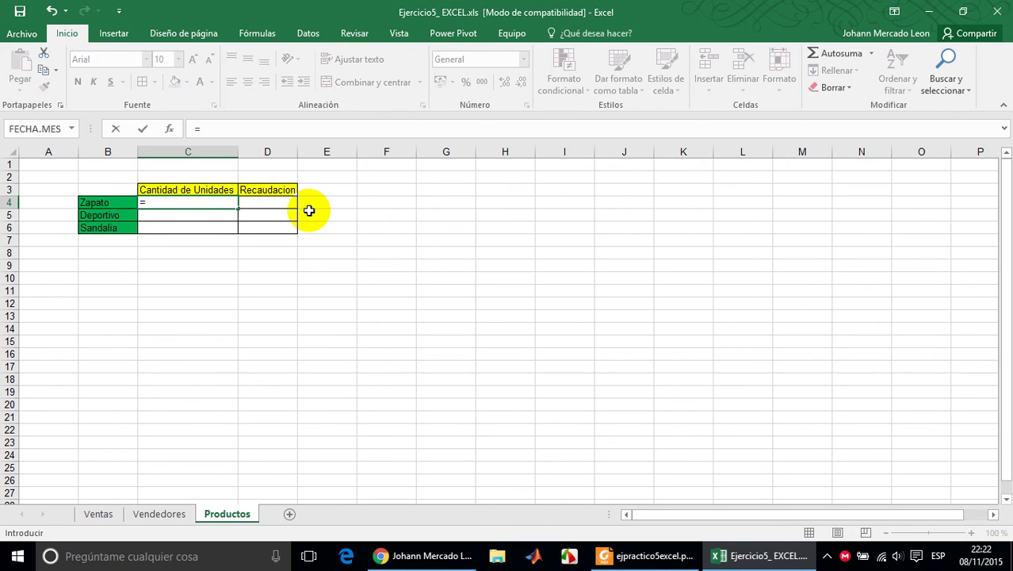
text(CONTAR.SI()
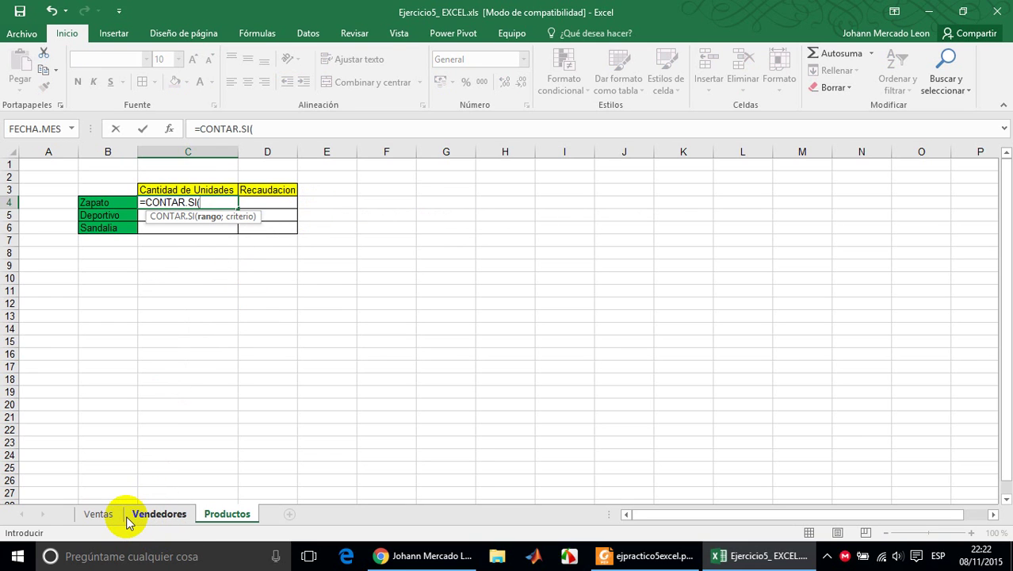
click(103, 519)
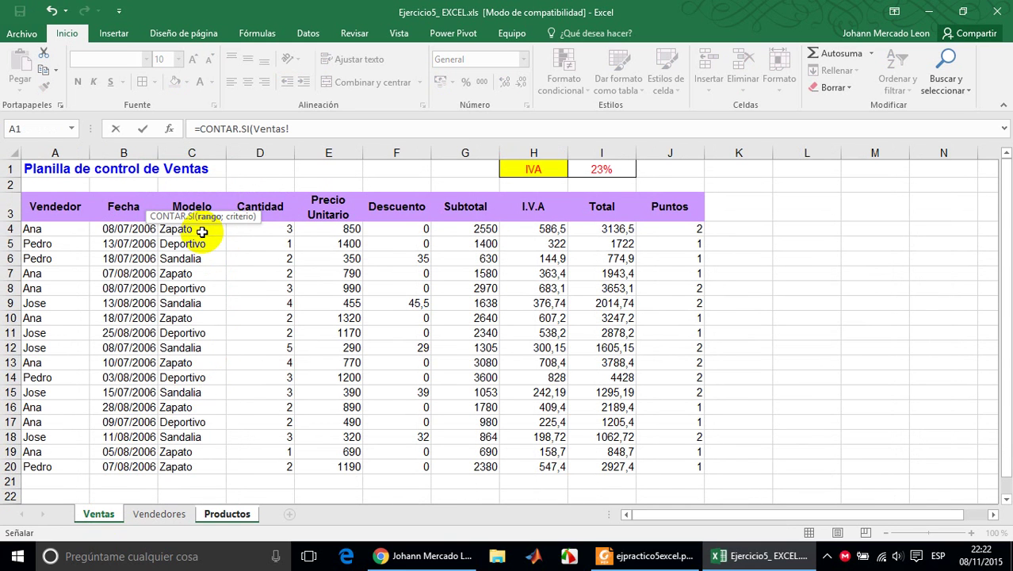
drag(197, 228, 182, 467)
text(;)
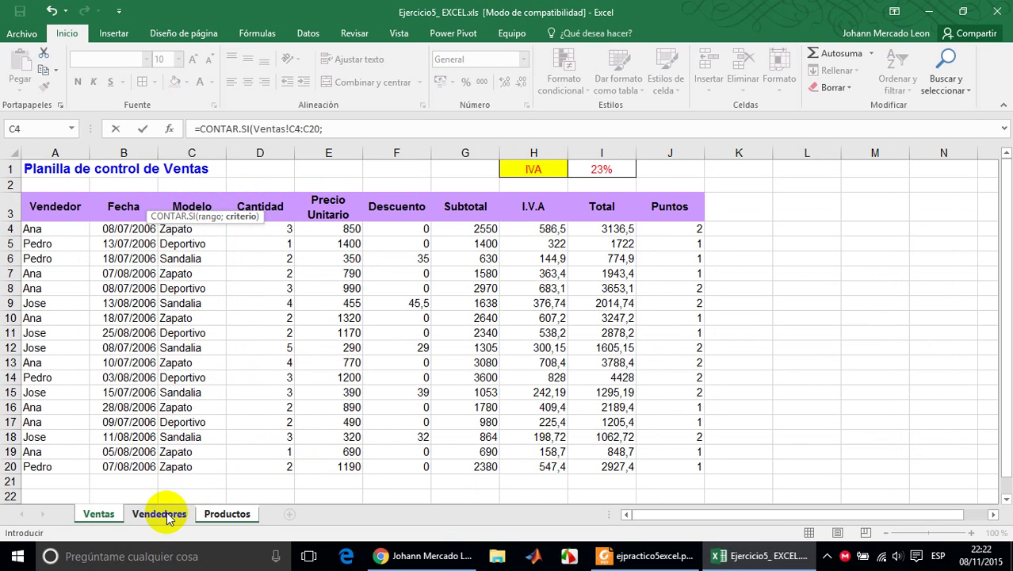
click(227, 514)
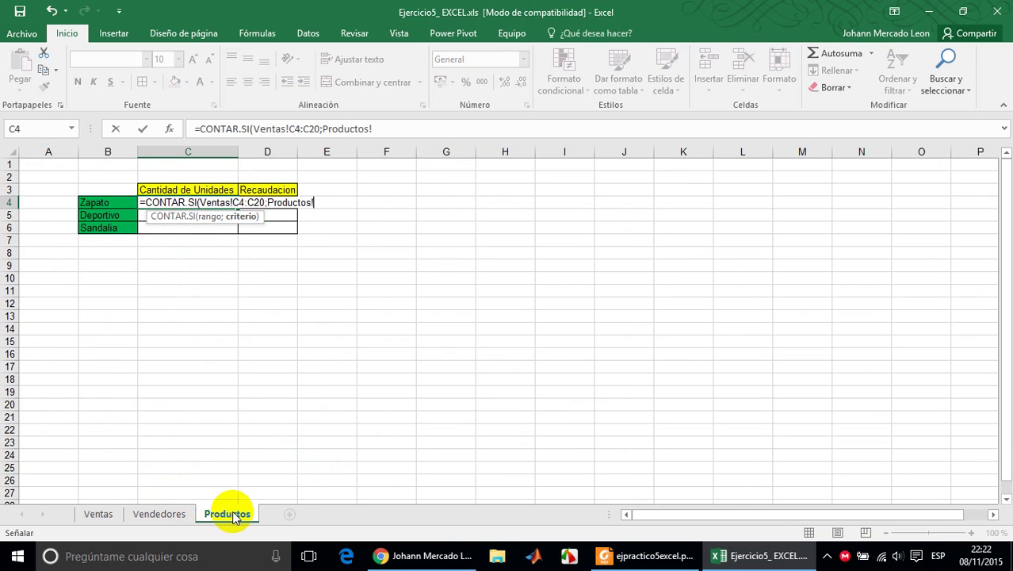
click(107, 203)
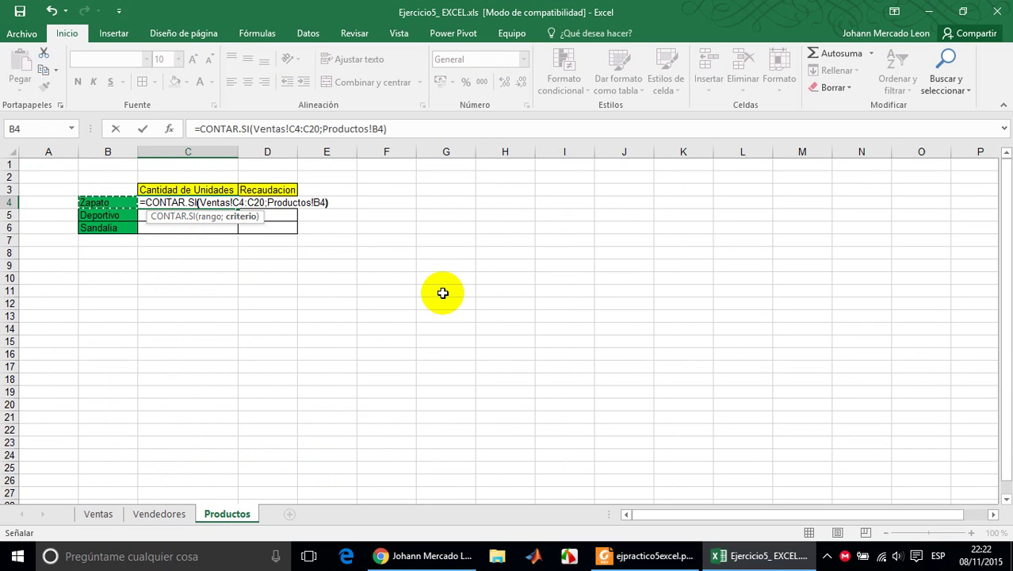
text())
- Make the Ventas range C4:C20 absolute in the CONTAR.SI formula, enter it and fill it down to C6
click(296, 128)
key(F4)
click(324, 128)
key(F4)
click(450, 127)
key(Return)
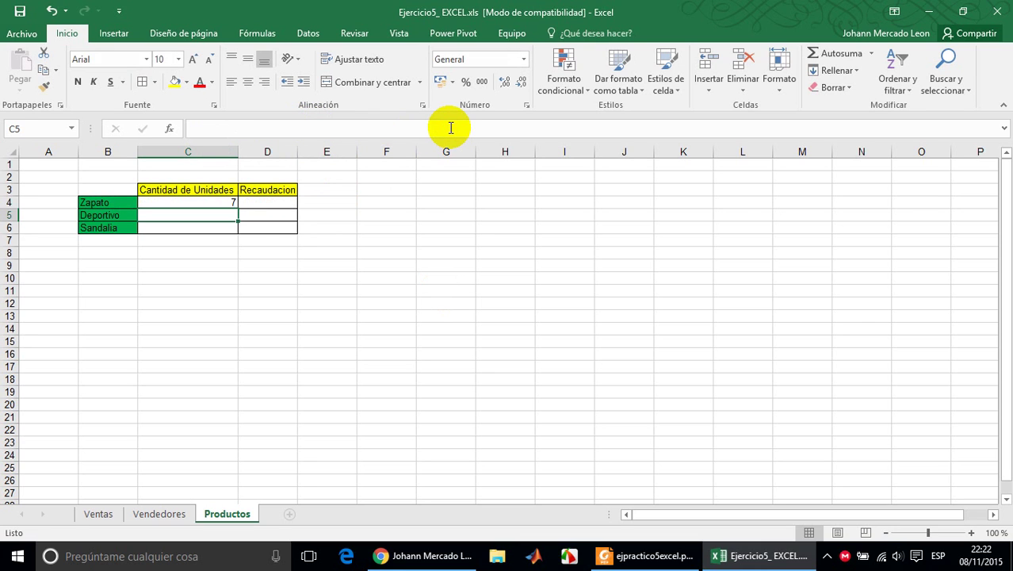
click(228, 205)
drag(238, 209, 236, 230)
- Sum C4:C6 into C7 with Autosuma and compare it with the sales count total on the Vendedores sheet
click(267, 201)
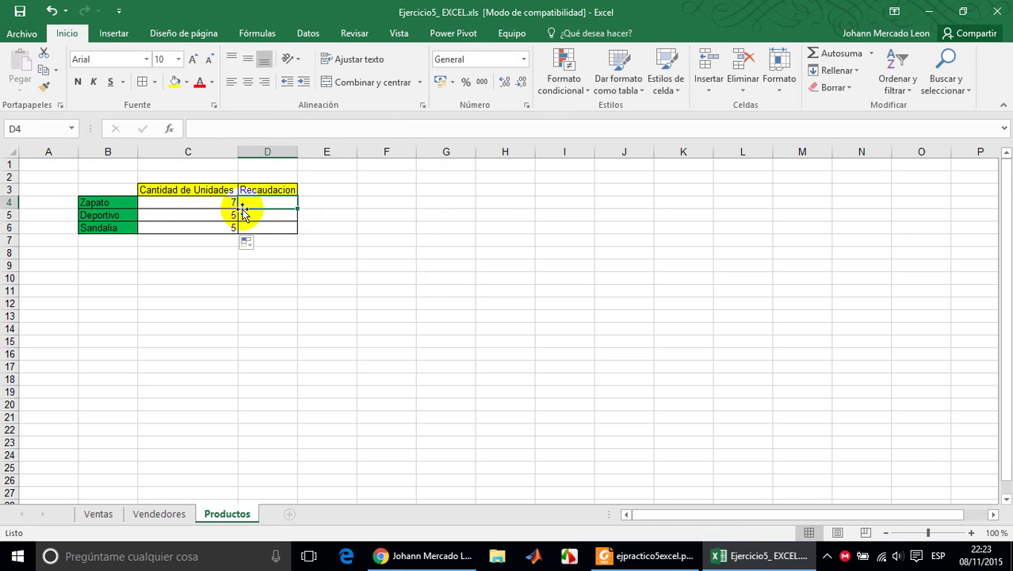
drag(228, 202, 224, 247)
click(827, 53)
click(217, 241)
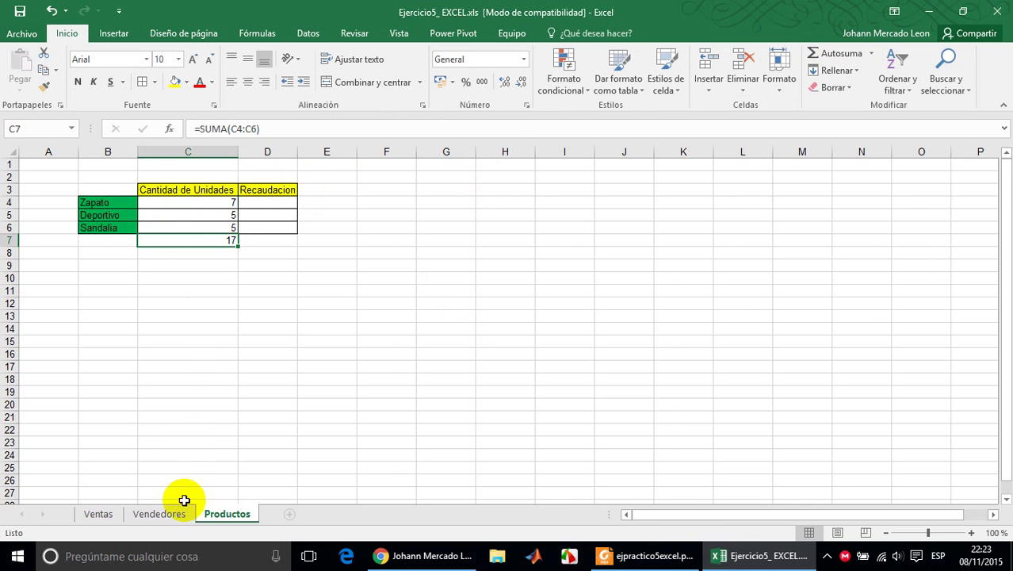
click(159, 514)
click(188, 253)
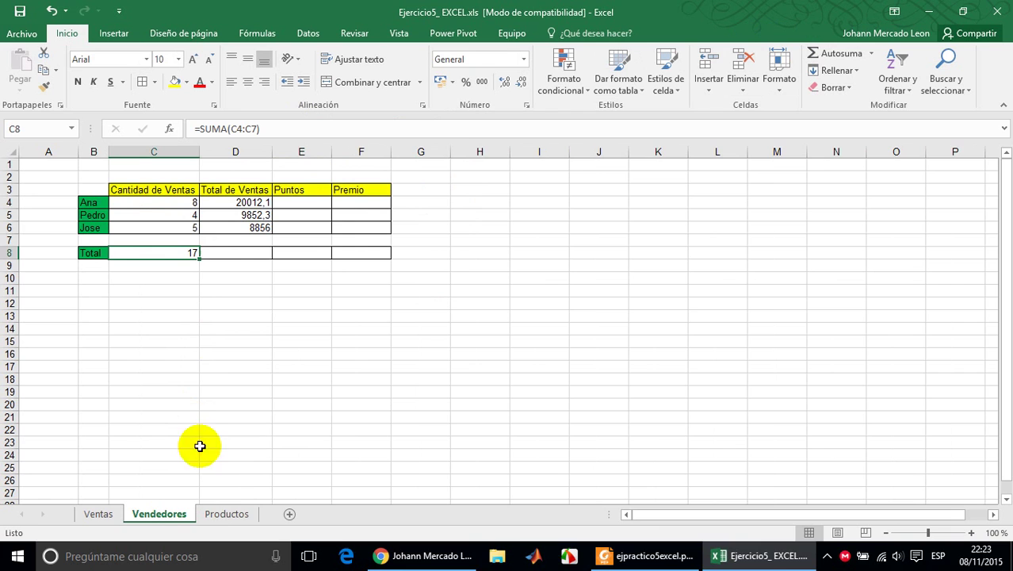
click(226, 513)
- Write the formula =SUMAR.SI(Ventas!C4:C20;Productos!B4;Ventas!I4:I20) in D4 of the Productos sheet to total the Zapato revenue
click(279, 199)
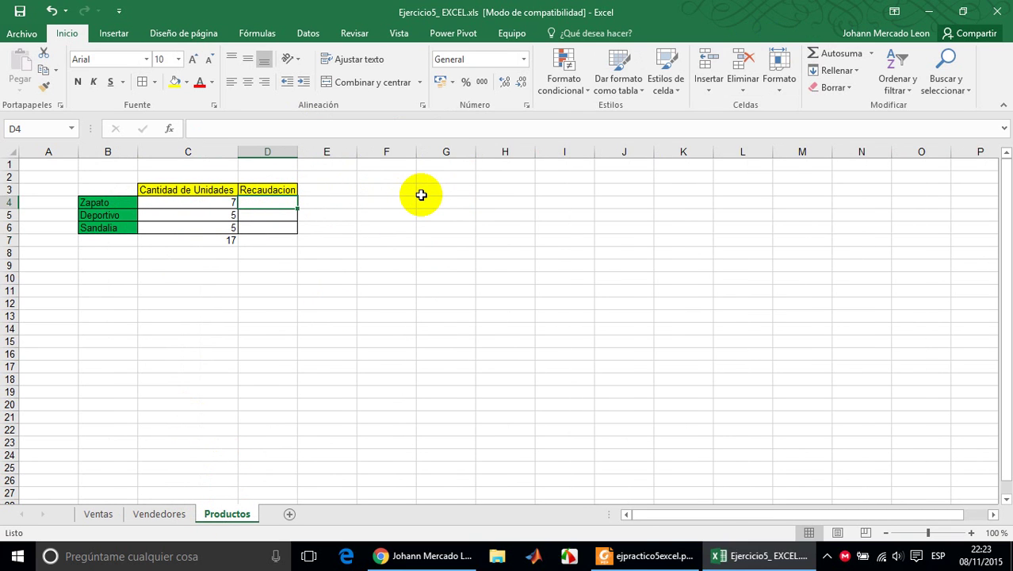
text(=)
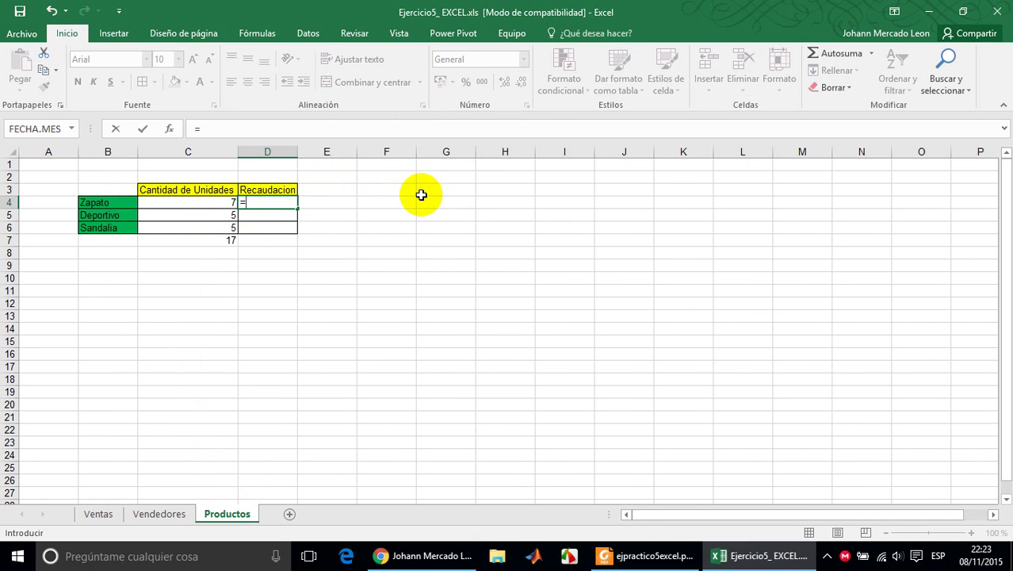
text(SUMAR)
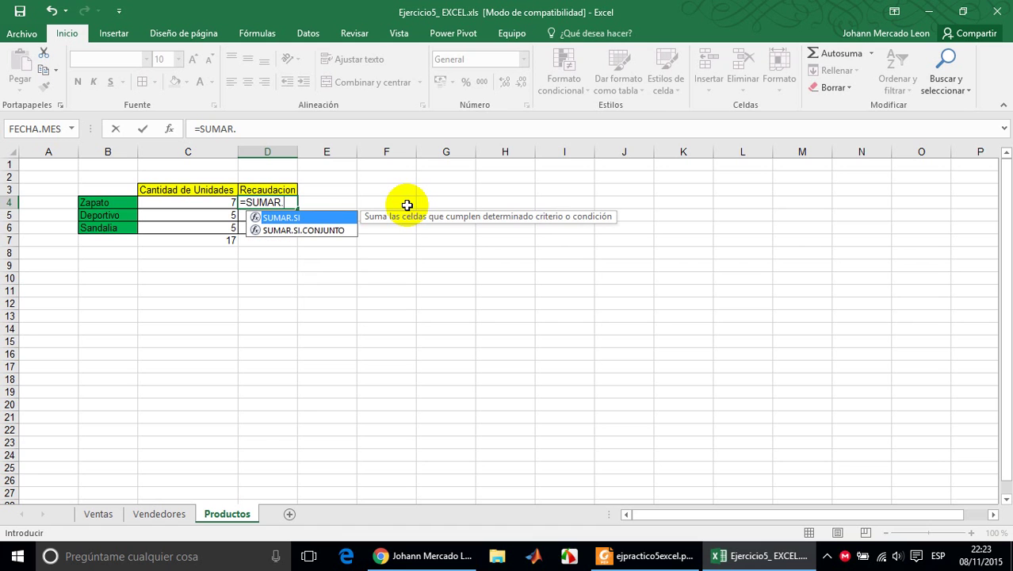
text(.SI()
click(96, 514)
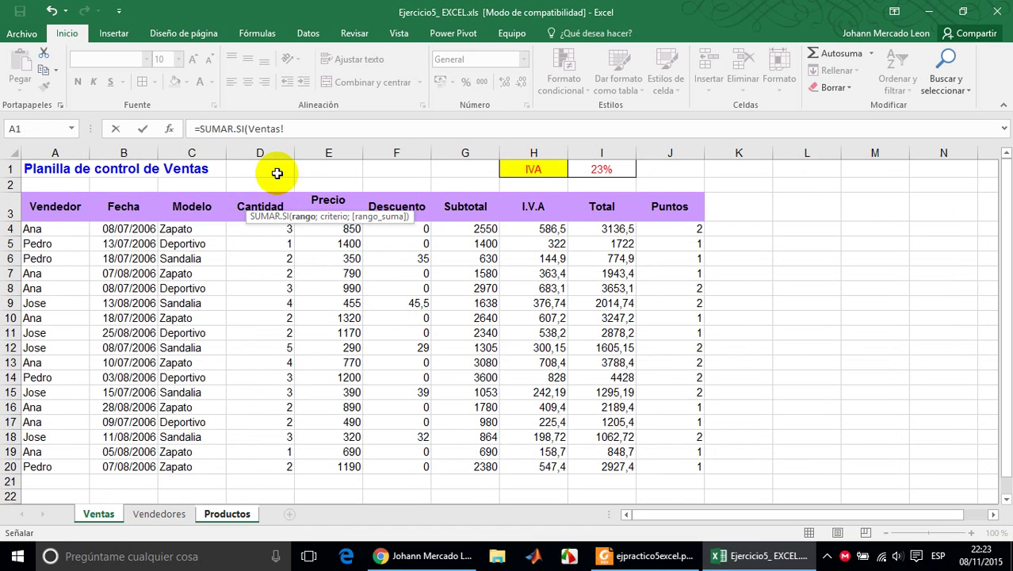
drag(194, 229, 191, 467)
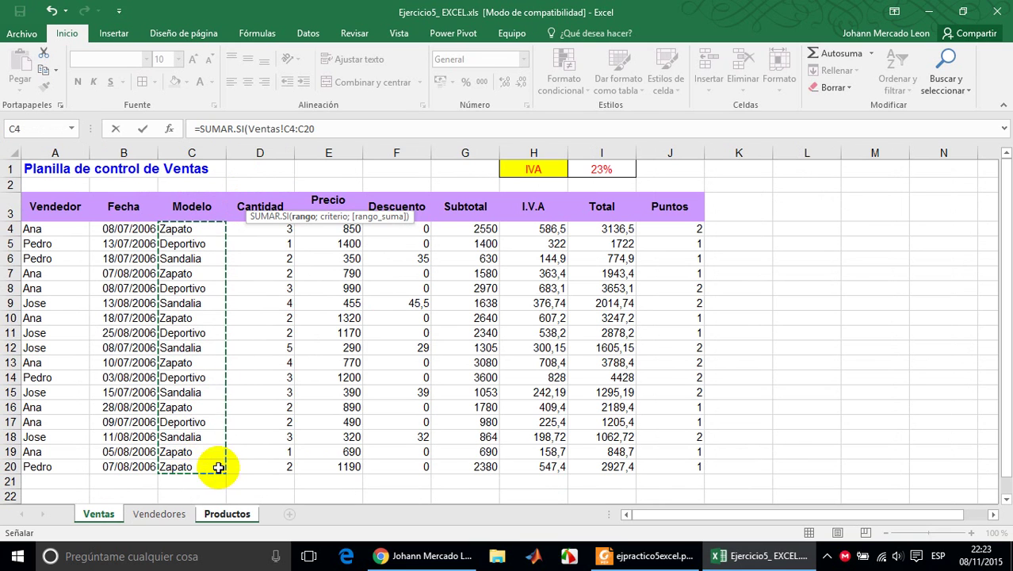
text(;)
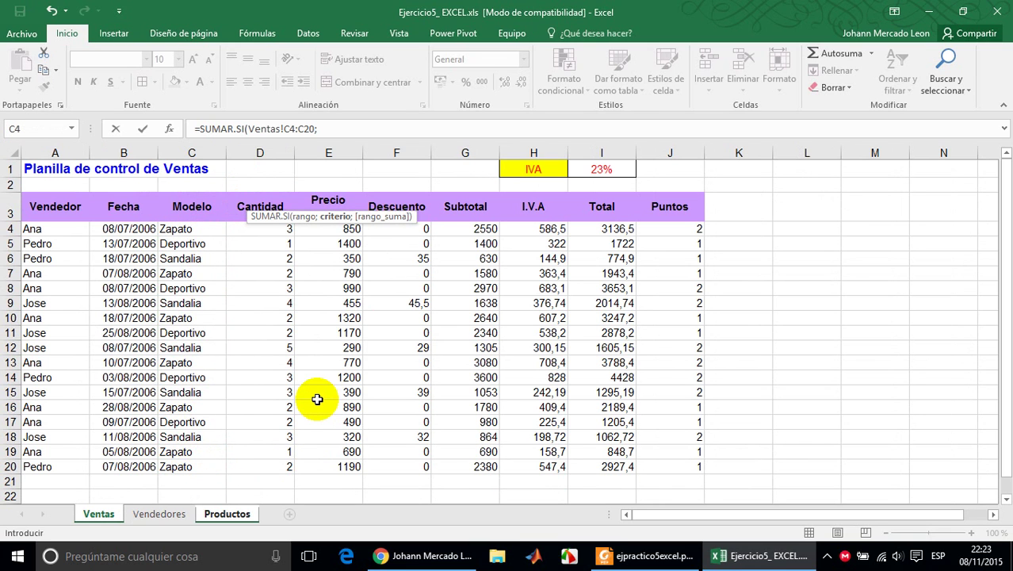
click(223, 515)
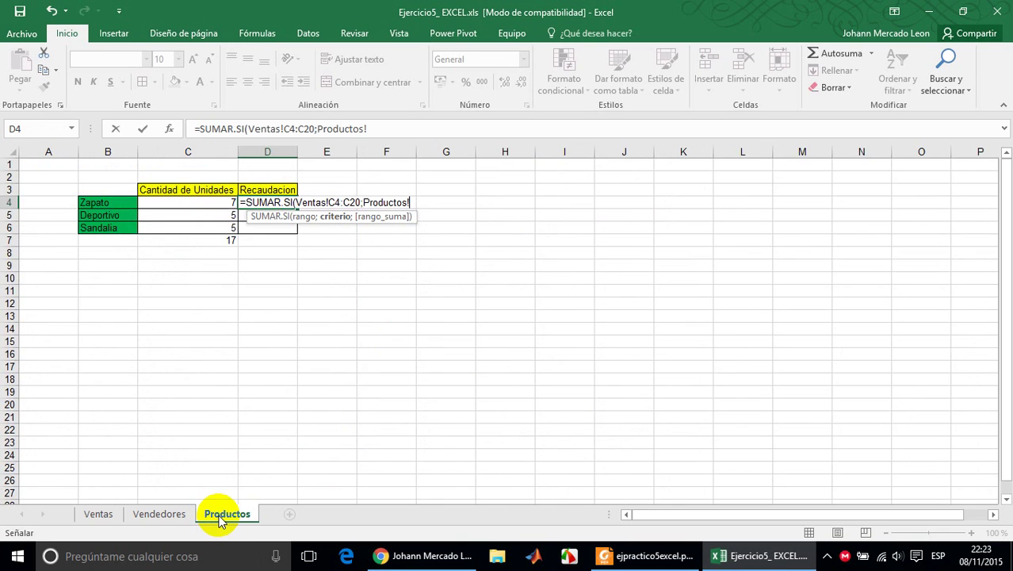
click(124, 204)
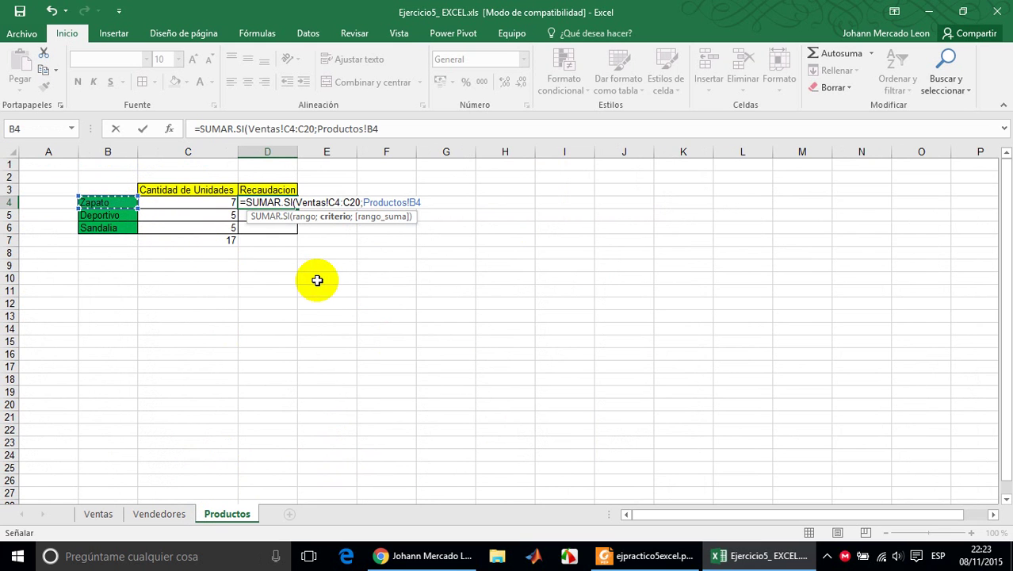
text(;)
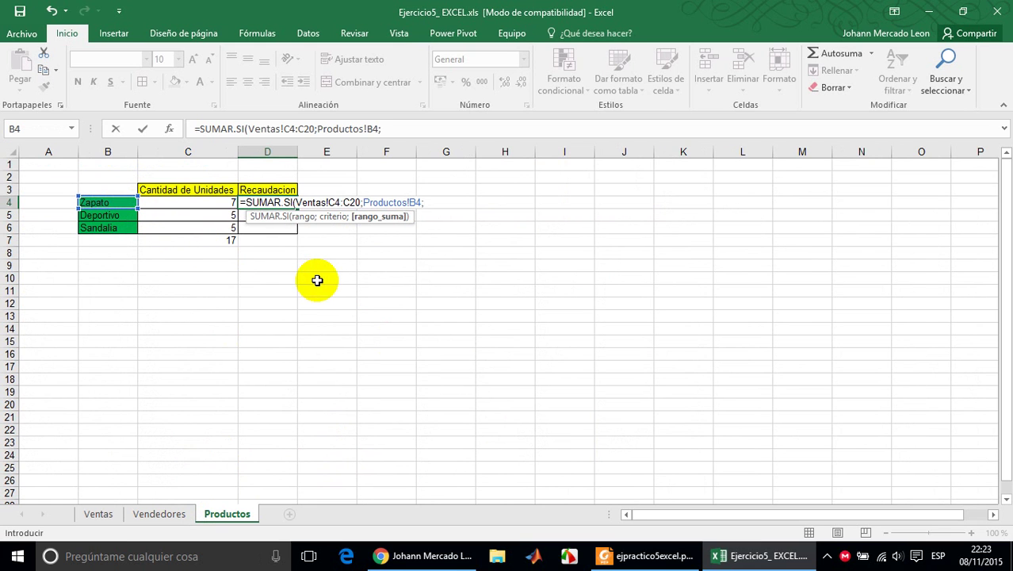
click(99, 515)
drag(611, 228, 615, 466)
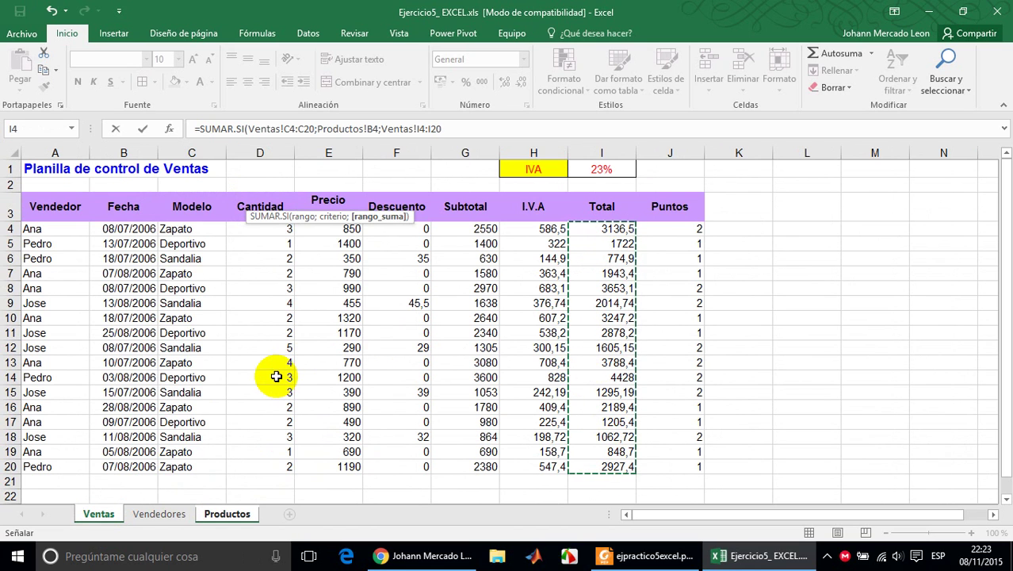
text())
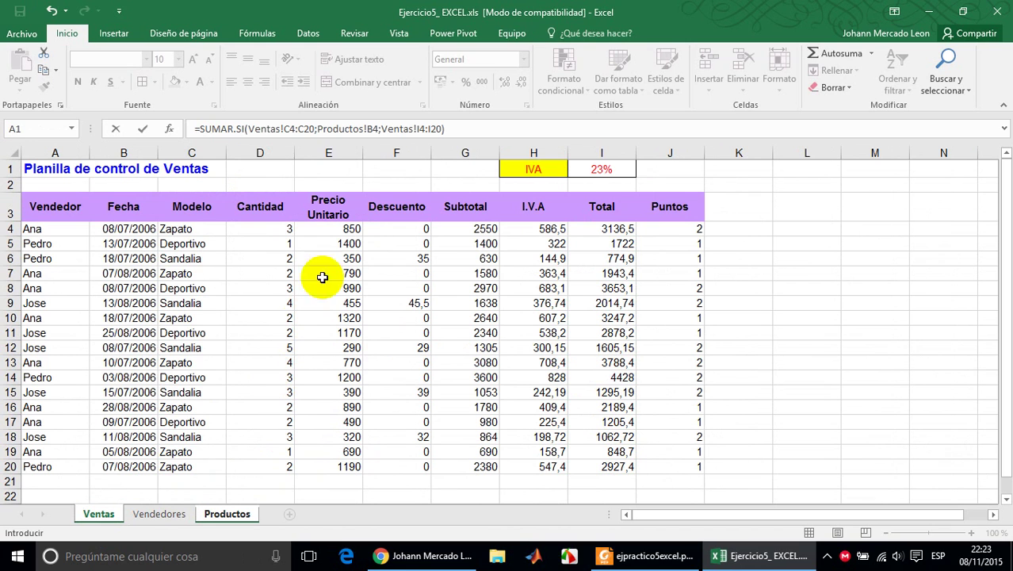
- Make the Ventas ranges C4:C20 and I4:I20 absolute in the D4 SUMAR.SI formula and enter it
click(228, 514)
click(287, 128)
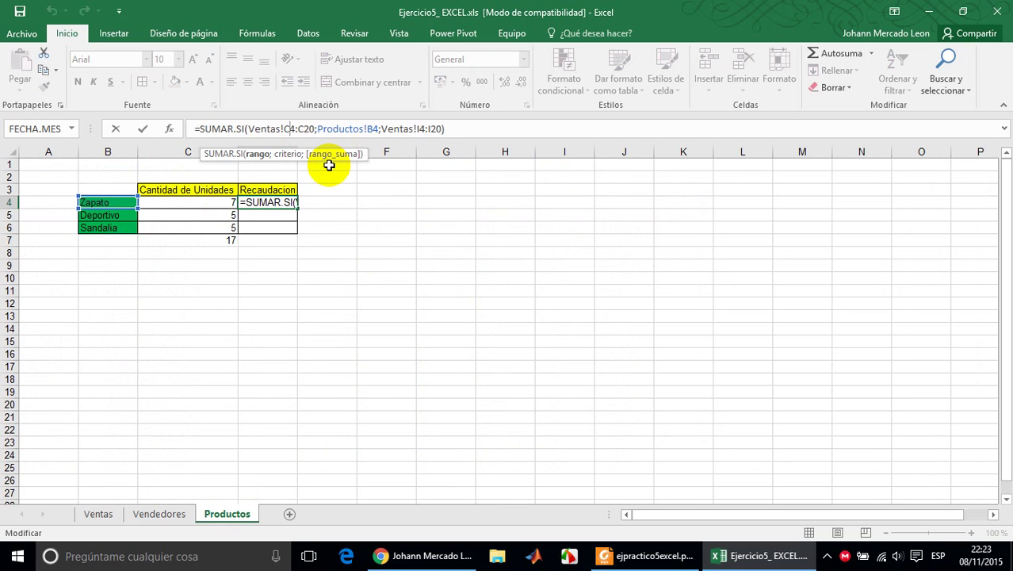
key(F4)
double_click(321, 129)
key(F4)
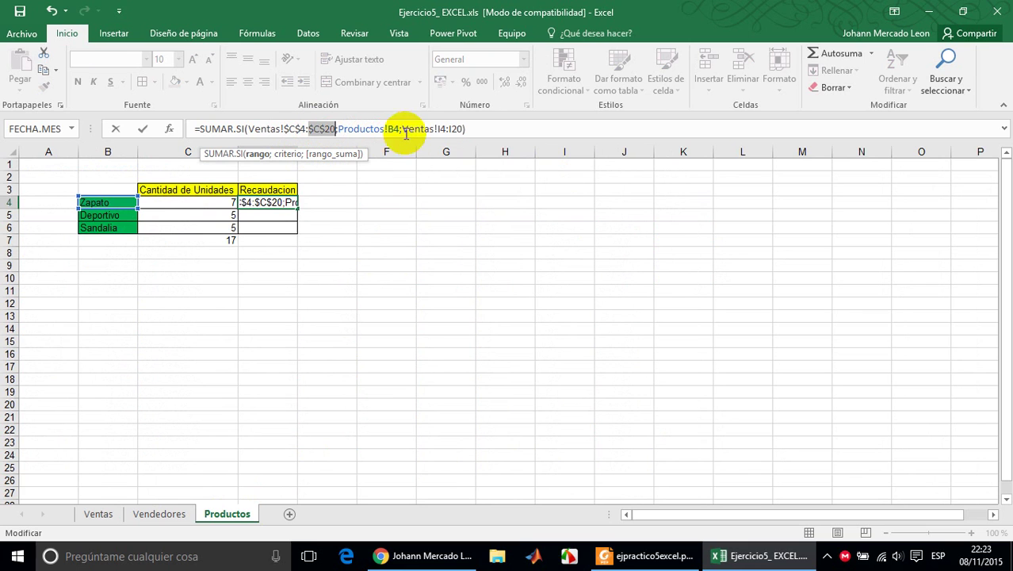
double_click(442, 128)
key(F4)
double_click(466, 128)
key(F4)
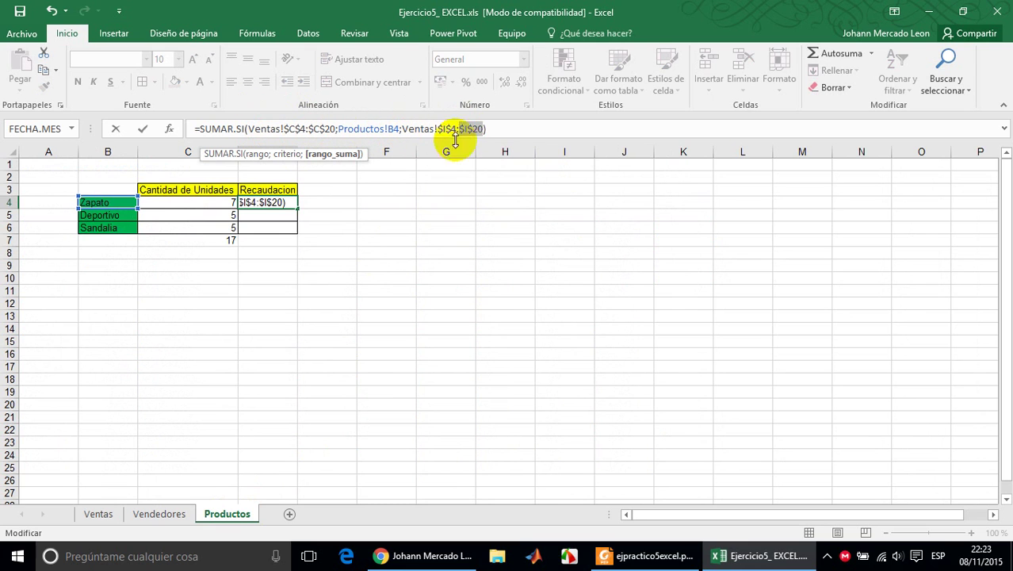
click(489, 127)
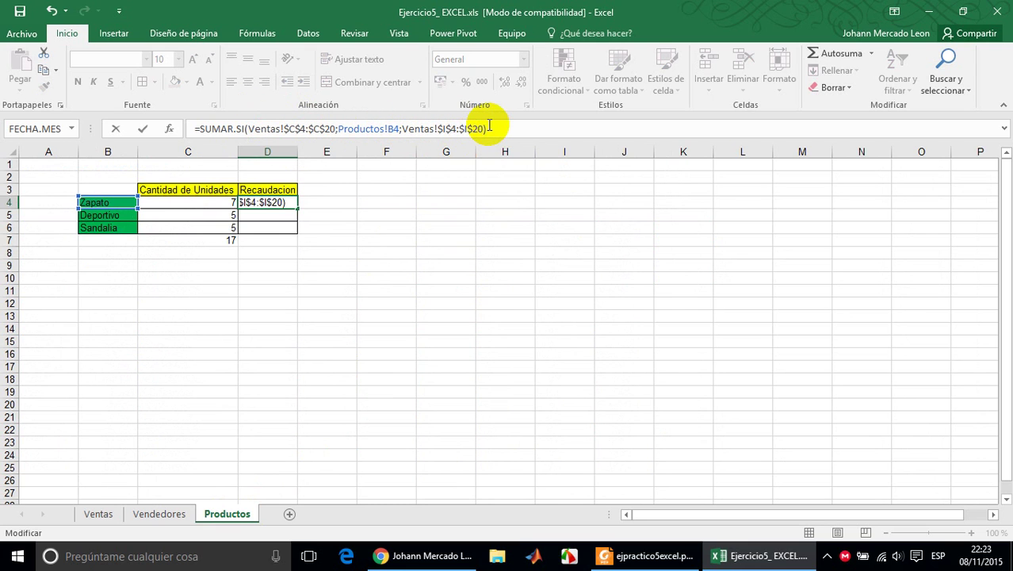
key(Return)
- Fill the Recaudacion formula from D4 down to D6 and sum the column into D7 with Autosuma
click(293, 204)
drag(295, 207, 283, 244)
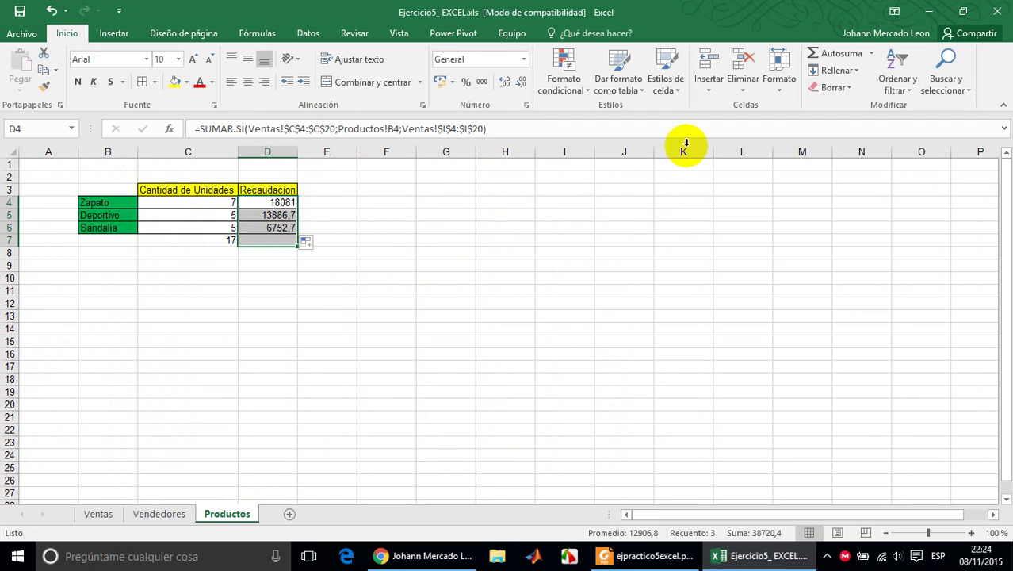
click(828, 53)
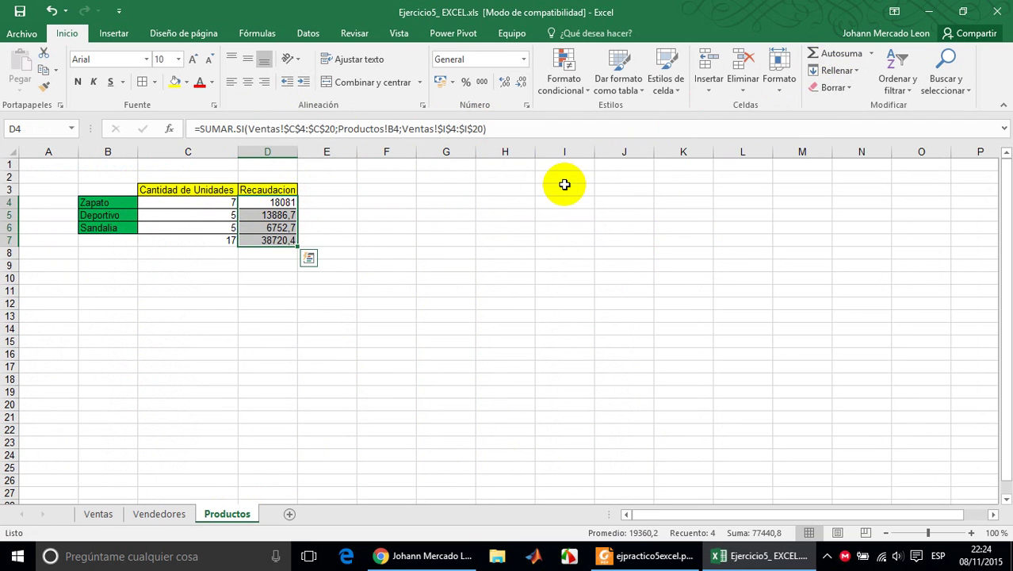
click(327, 227)
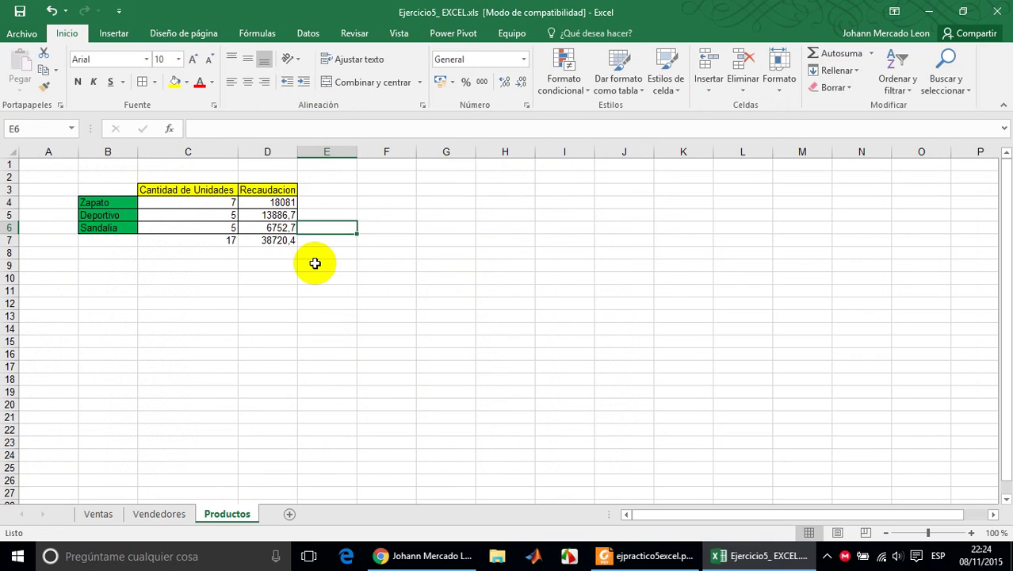
click(266, 241)
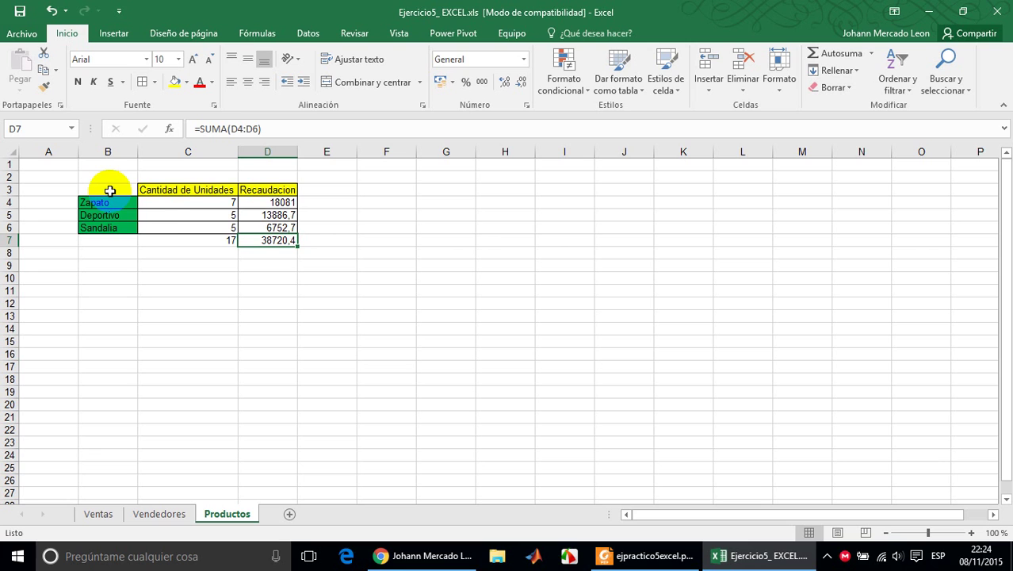
- Total the Total de Ventas column into D8 on the Vendedores sheet with Autosuma
click(159, 513)
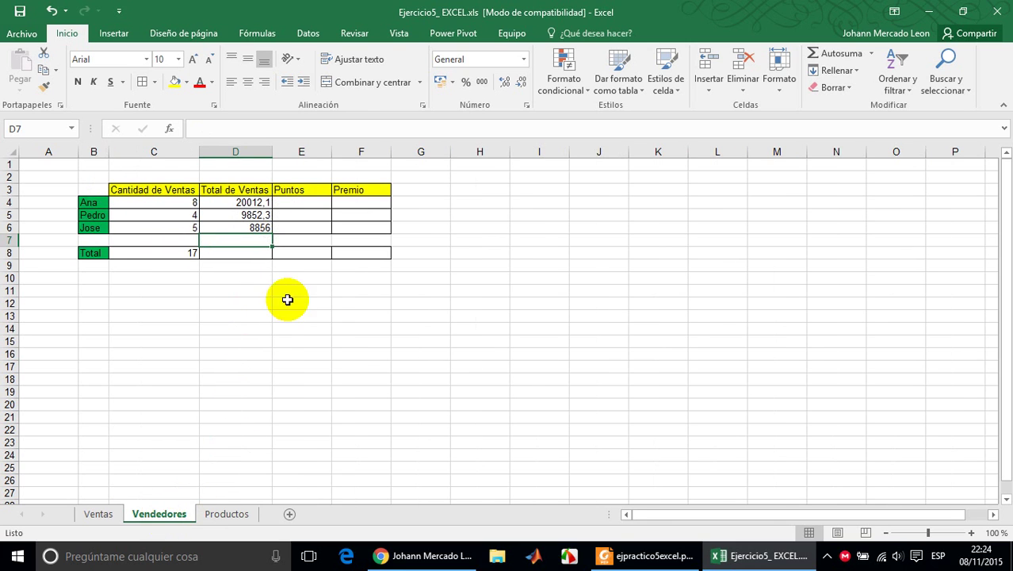
drag(255, 204, 251, 252)
click(832, 53)
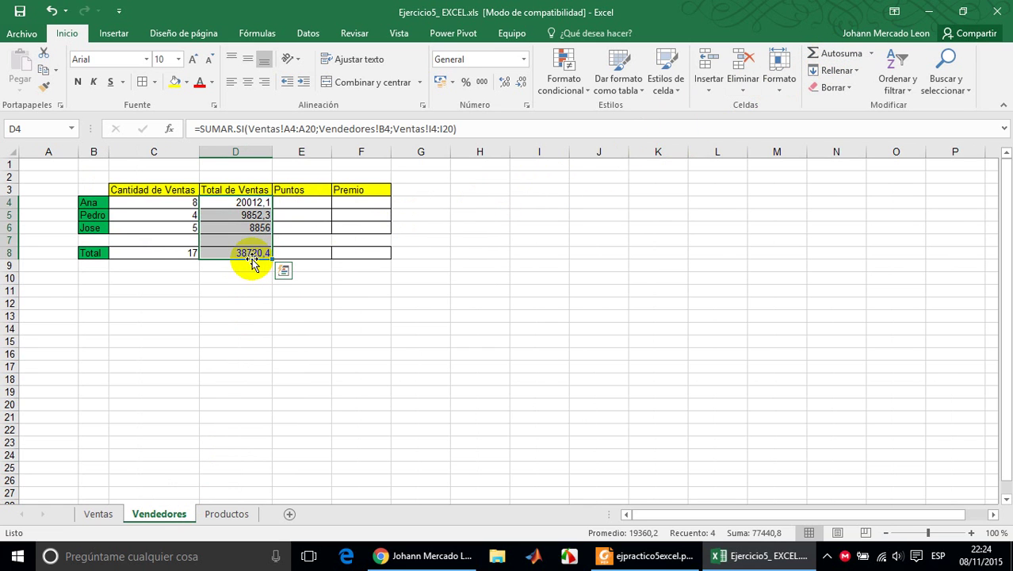
- Switch to the exercise PDF in Foxit Reader, read the Puntos and Premio instructions, and return to the Excel workbook
key(alt+Tab)
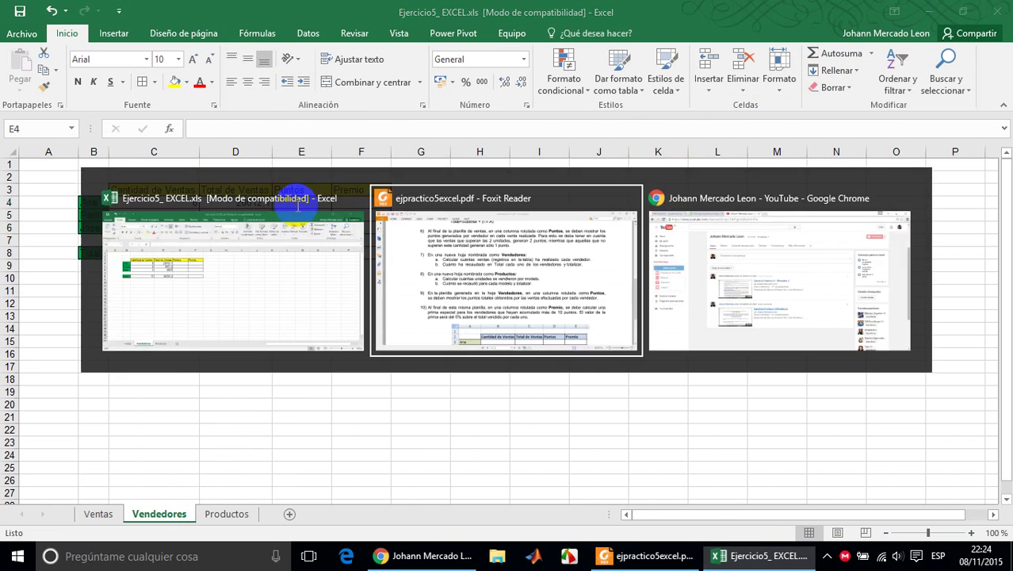
scroll(441, 232, down, 1)
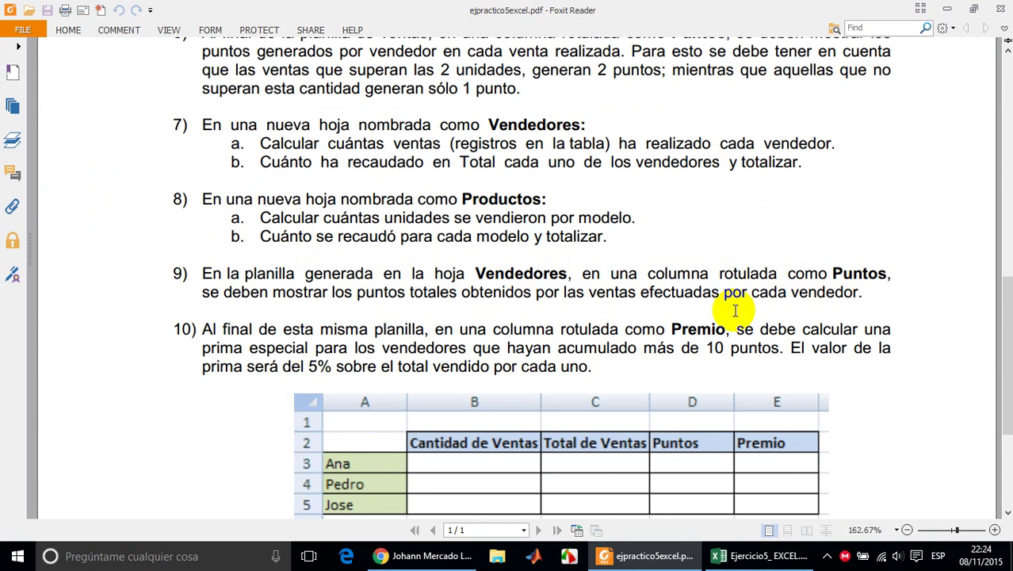
key(alt+Tab)
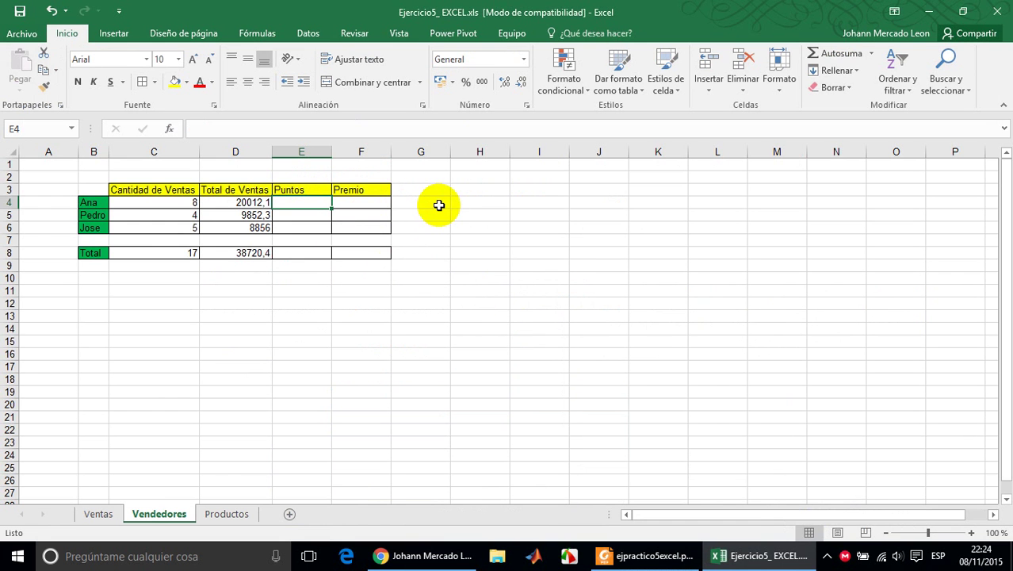
- Start a SUMAR.SI formula in E4 of the Vendedores sheet with the seller range A4:A20 from the Ventas sheet
text(=)
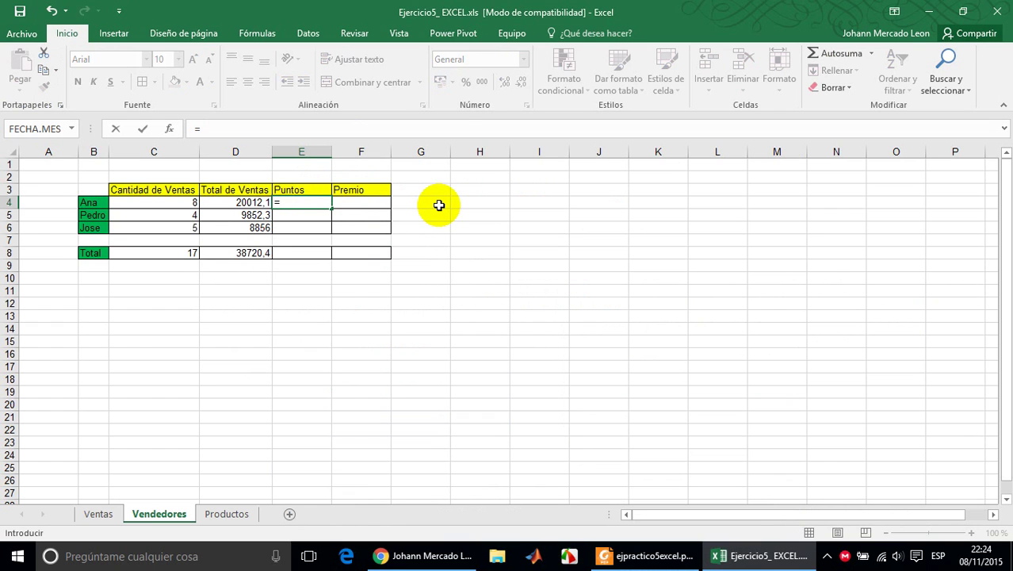
mouse_move(93, 204)
mouse_down()
mouse_move(99, 219)
mouse_move(100, 204)
mouse_up()
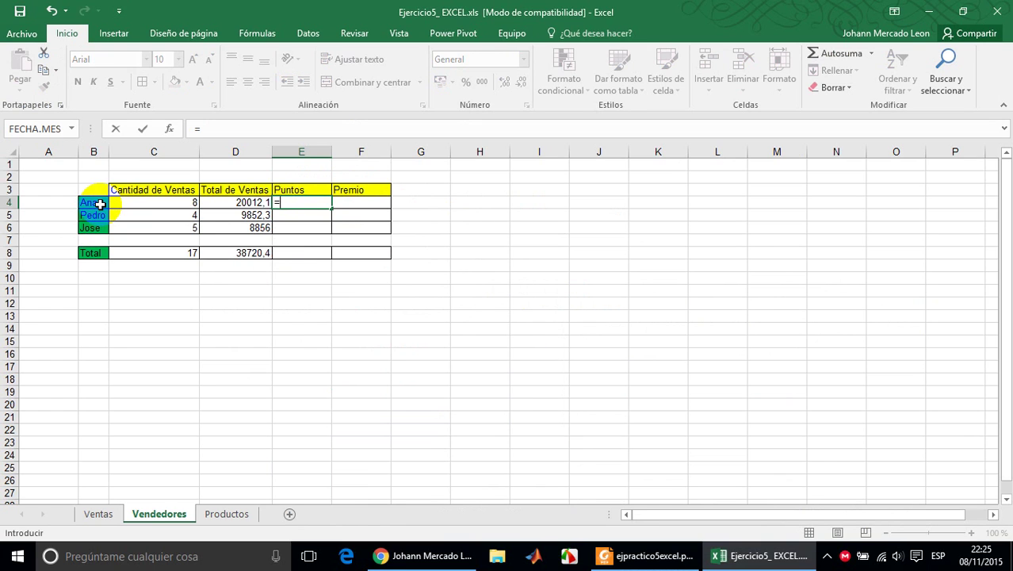
text(SUMAR)
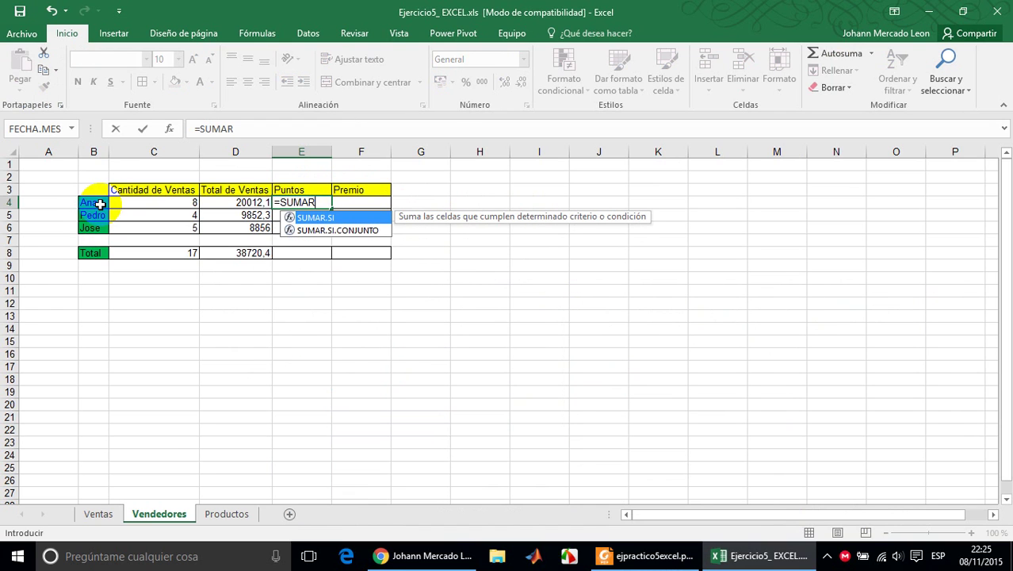
text(.SI()
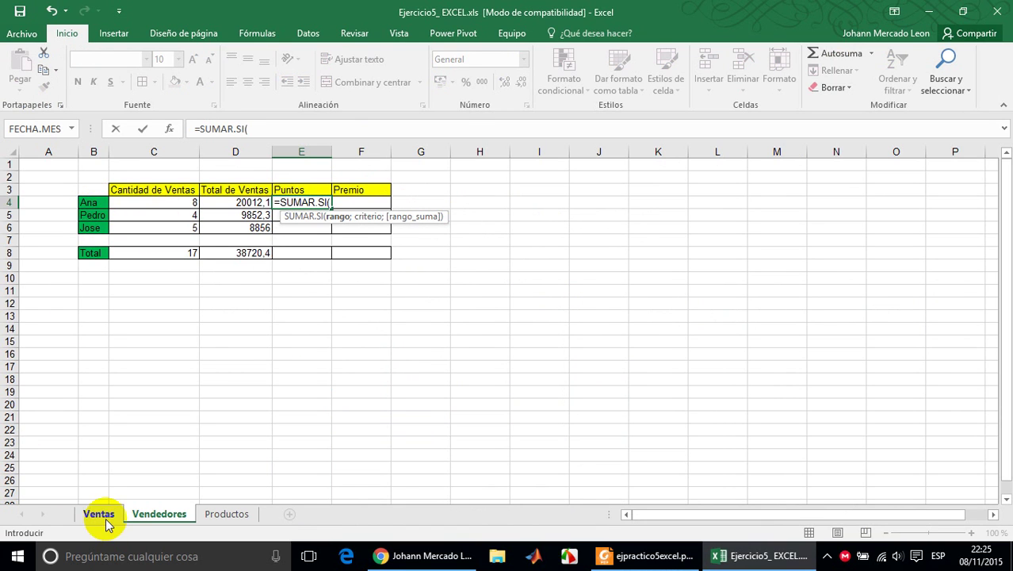
click(101, 514)
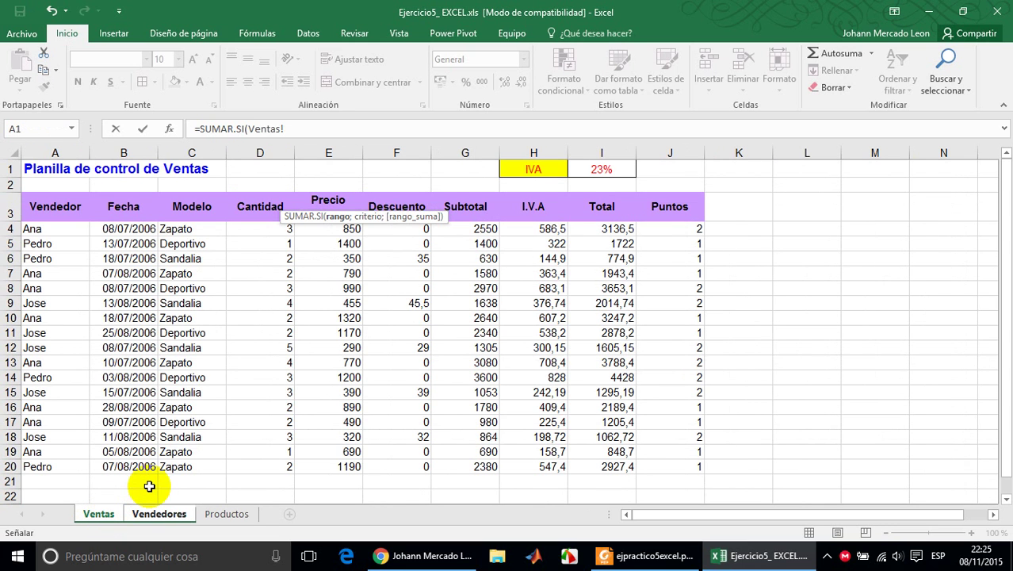
drag(70, 227, 62, 460)
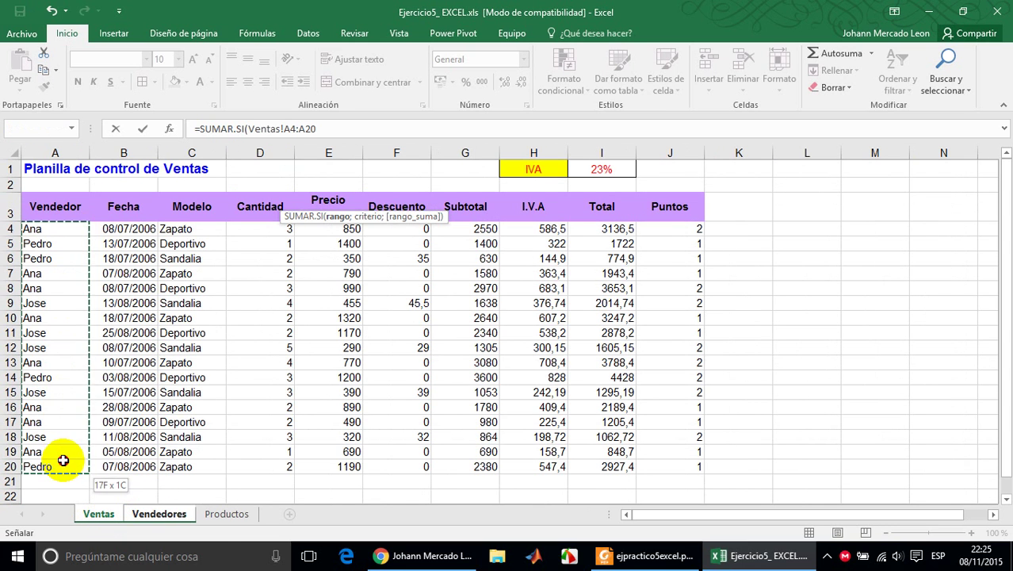
text(;)
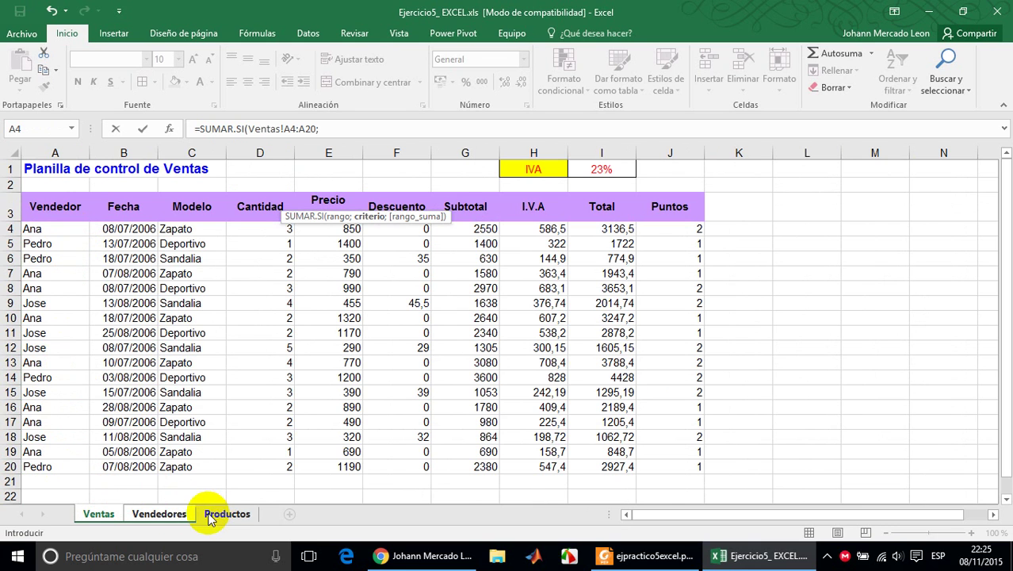
- Add Vendedores cell B4 as the criterion and the Ventas Puntos range J4:J20 as the sum range in the E4 formula
click(158, 514)
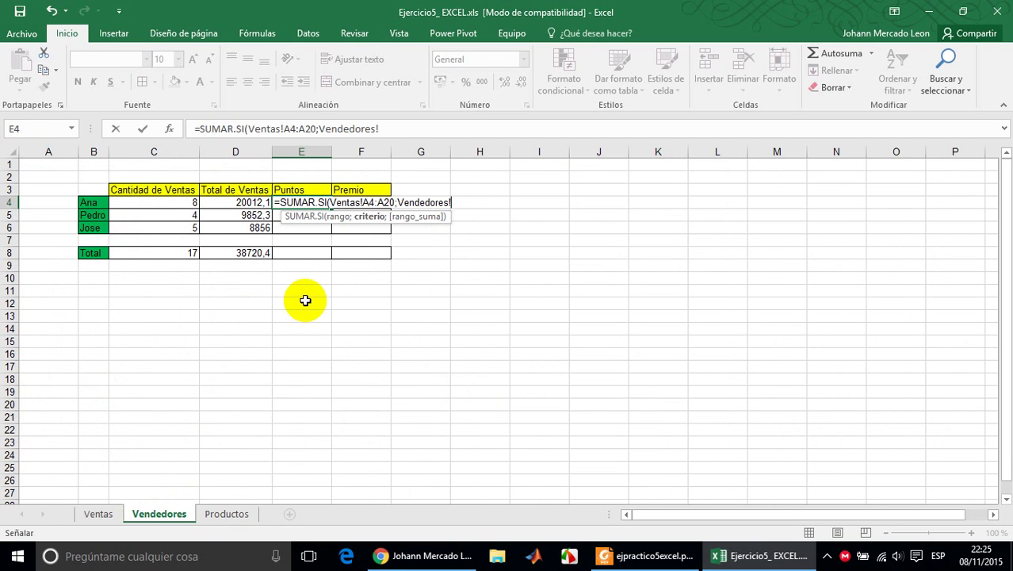
drag(94, 215, 100, 205)
click(96, 205)
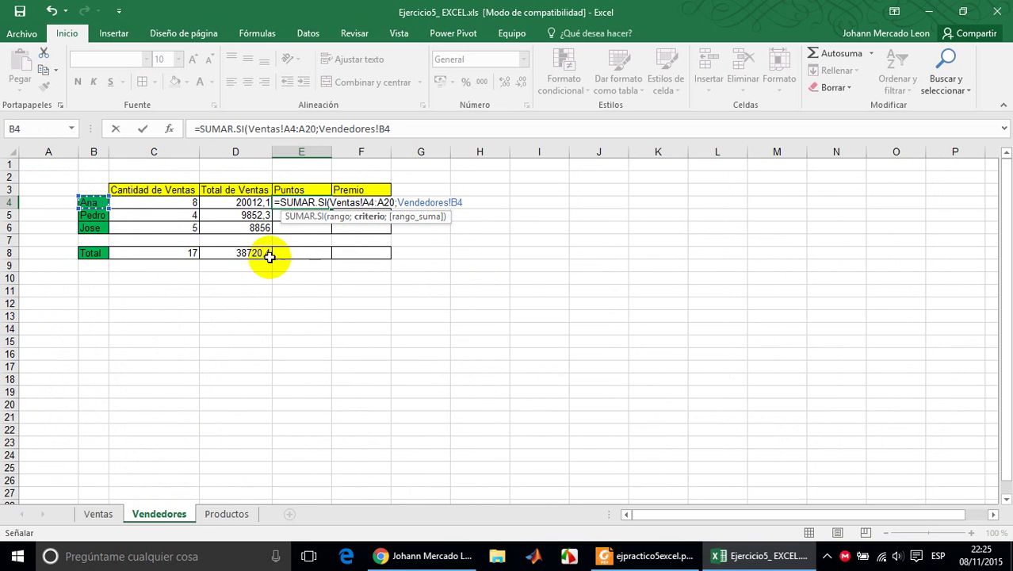
text(;)
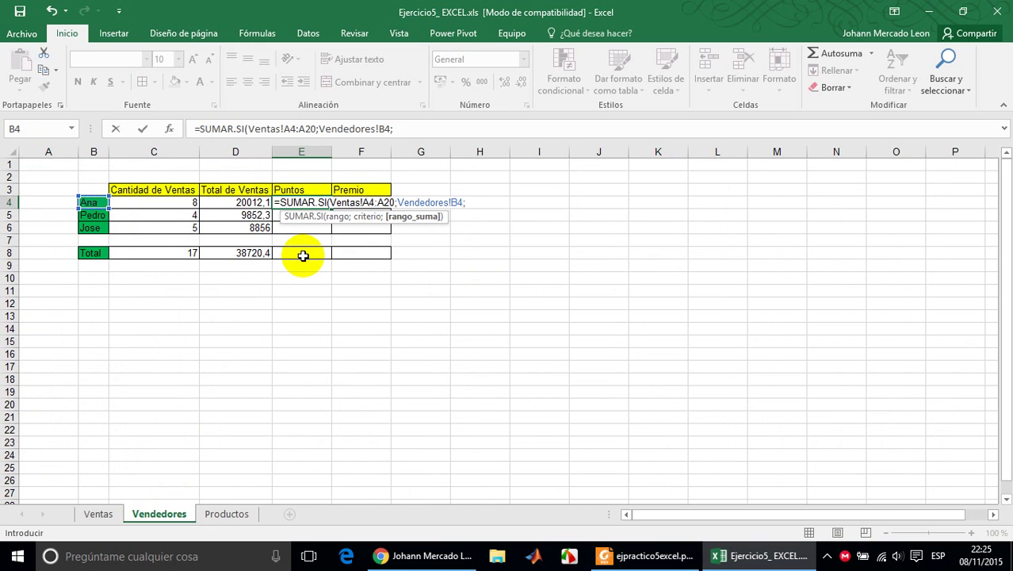
click(98, 513)
drag(678, 230, 685, 464)
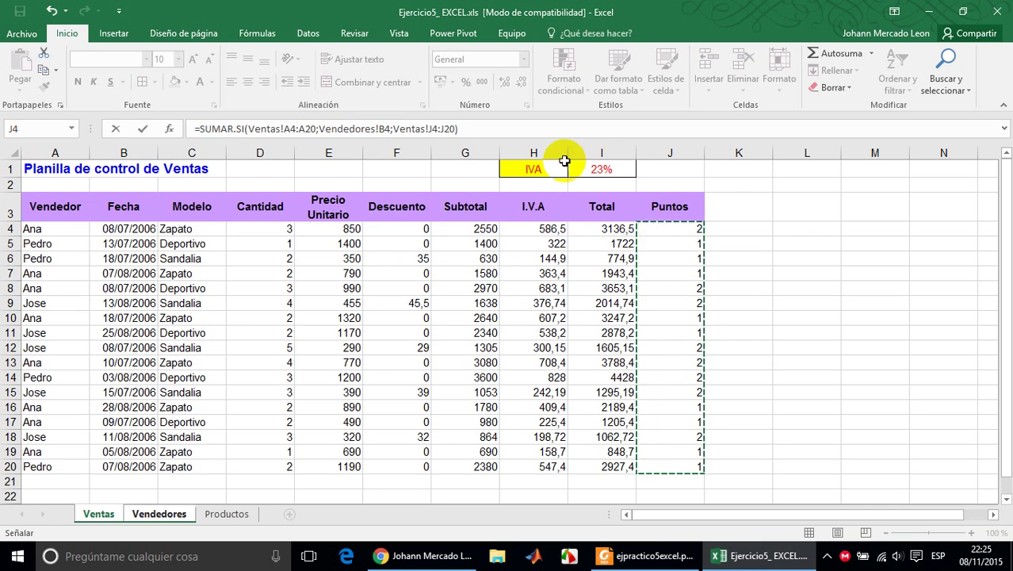
- Make the Ventas ranges A4:A20 and J4:J20 absolute in the E4 SUMAR.SI formula
click(281, 130)
click(290, 129)
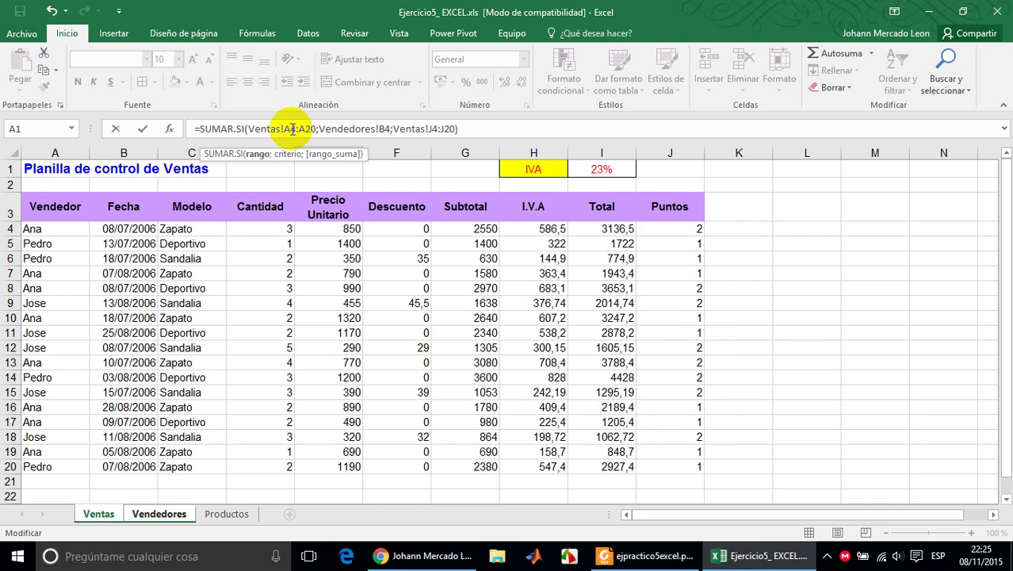
key(F4)
click(322, 130)
key(F4)
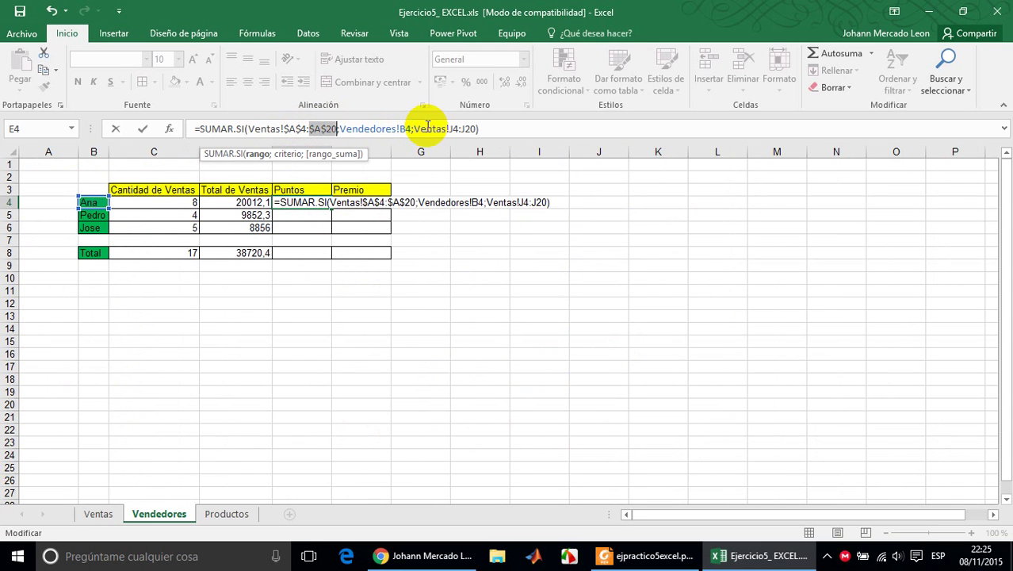
click(454, 127)
key(F4)
key(F4)
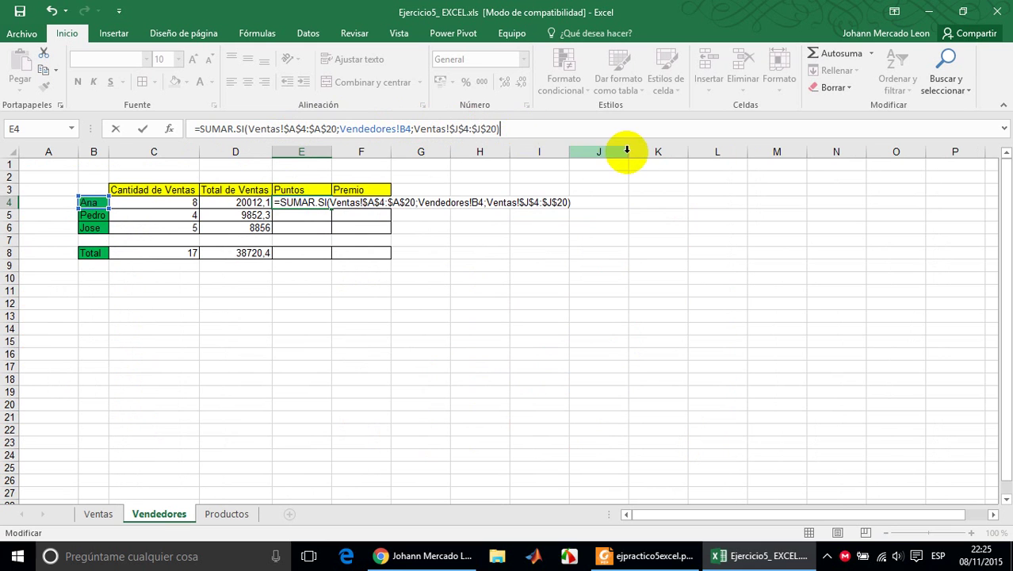
- Enter the Puntos formula in E4 and fill it down to E6
key(Return)
click(323, 204)
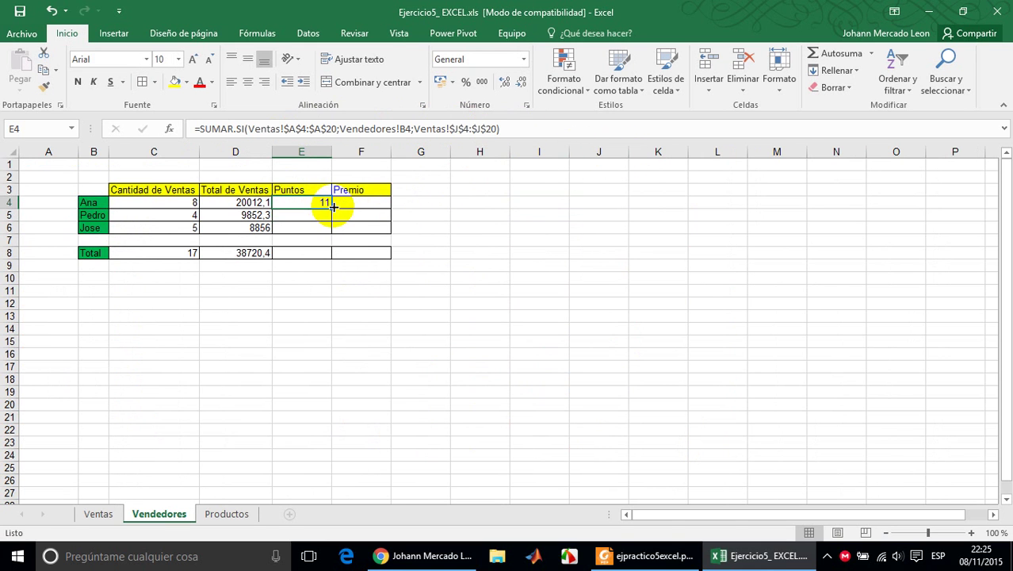
double_click(332, 208)
- Read the Premio instruction in the exercise PDF in Foxit Reader and return to the Excel workbook with F4 selected
click(348, 203)
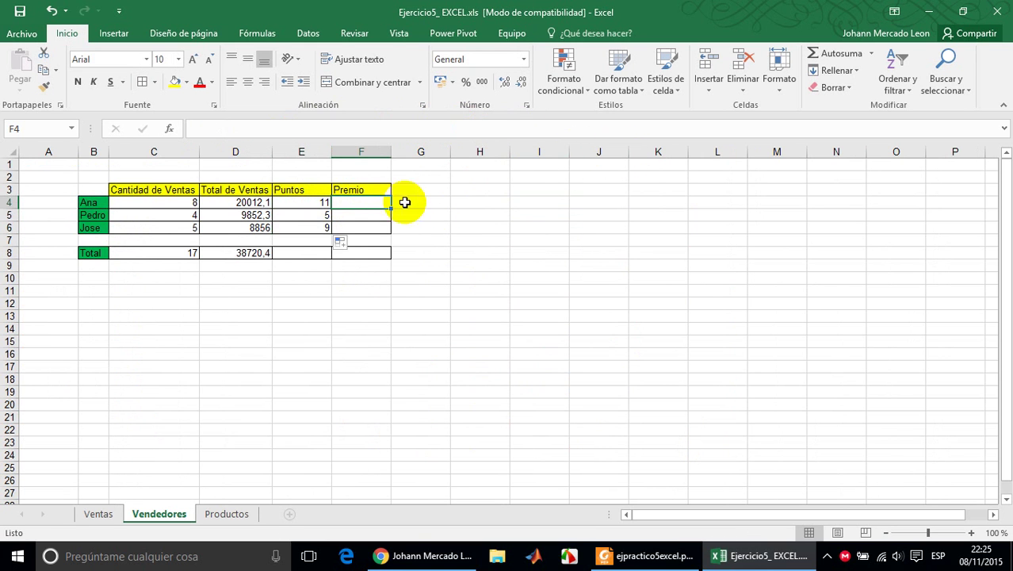
key(alt+Tab)
scroll(592, 244, down, 4)
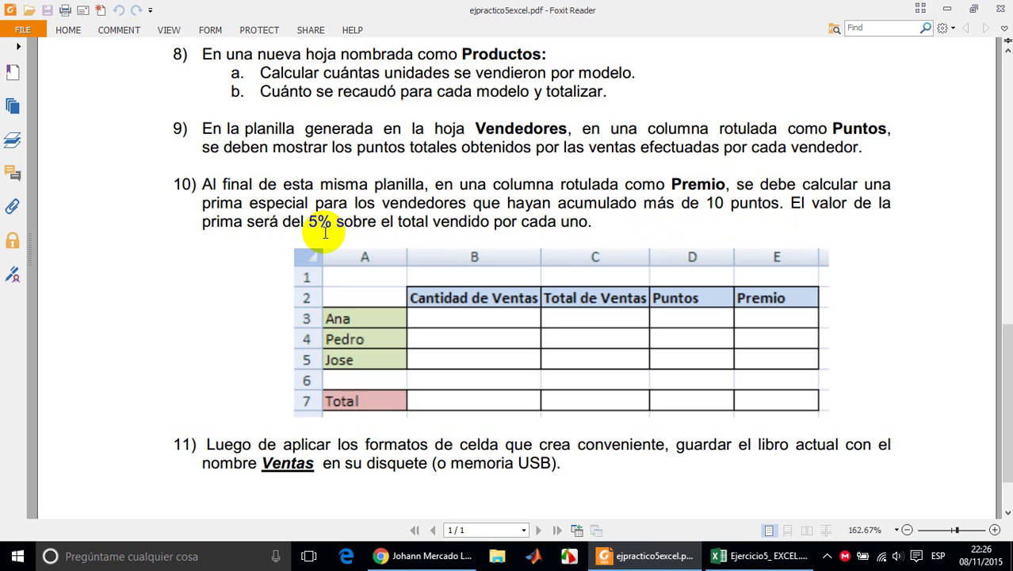
key(alt+Tab)
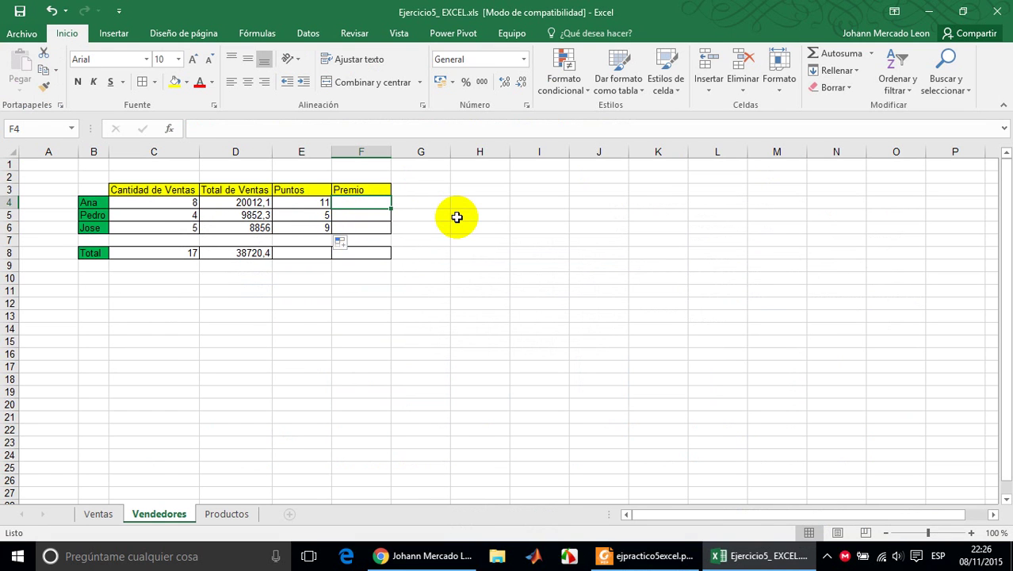
- Enter the Premio formula =SI(E4>10;D4*5%;0) in cell F4
text(=SI()
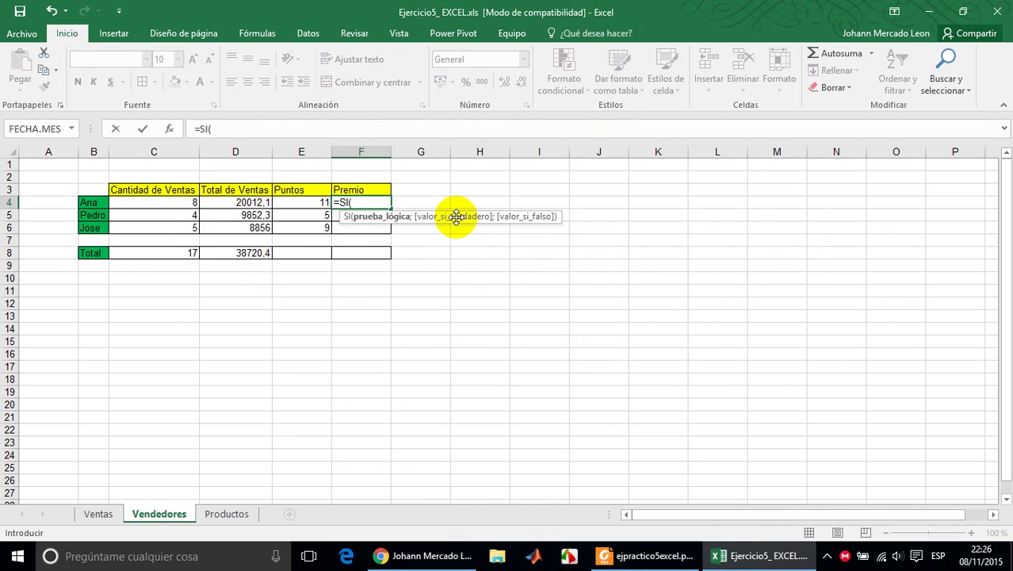
click(311, 202)
text(>)
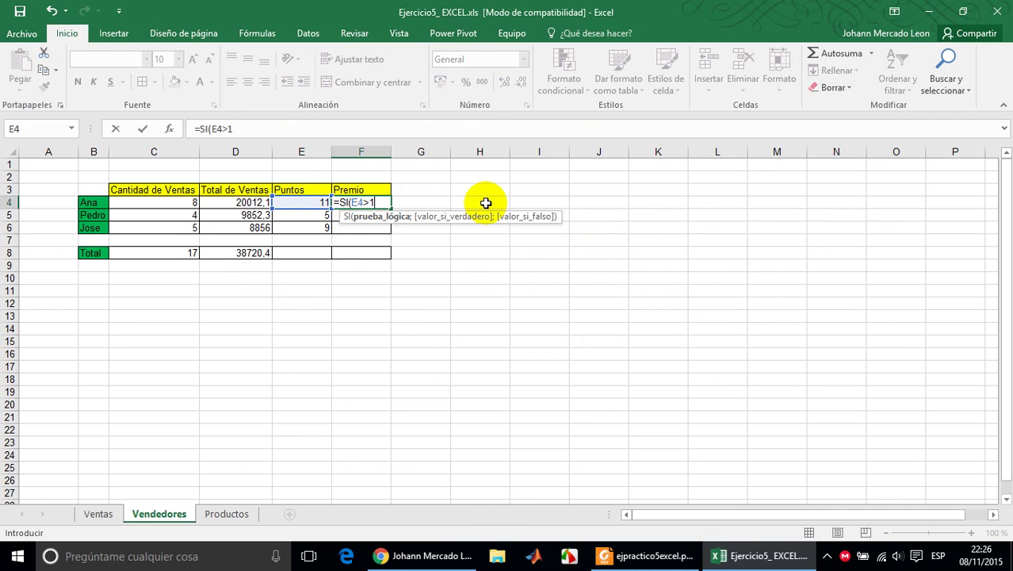
text(10;)
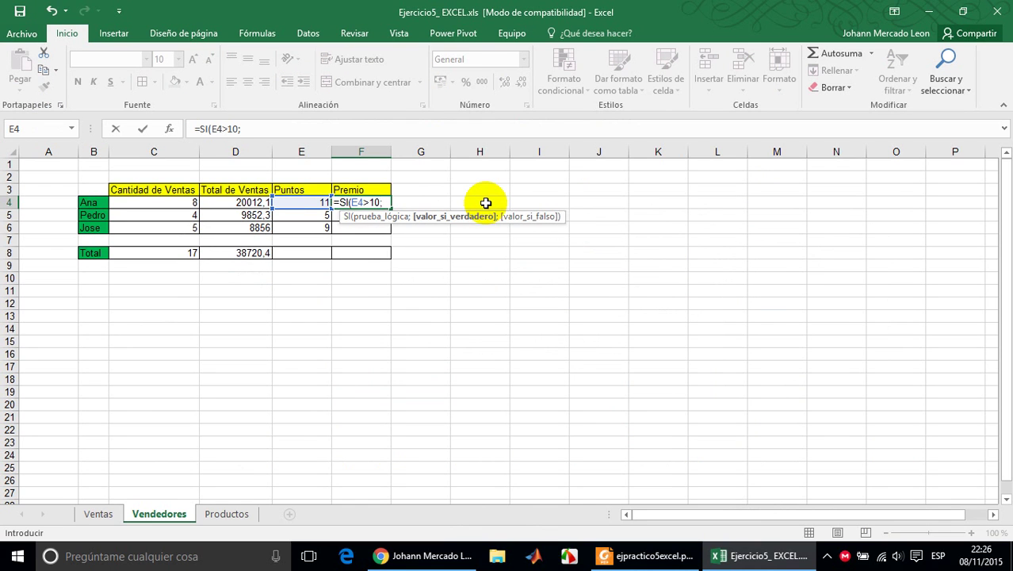
click(246, 201)
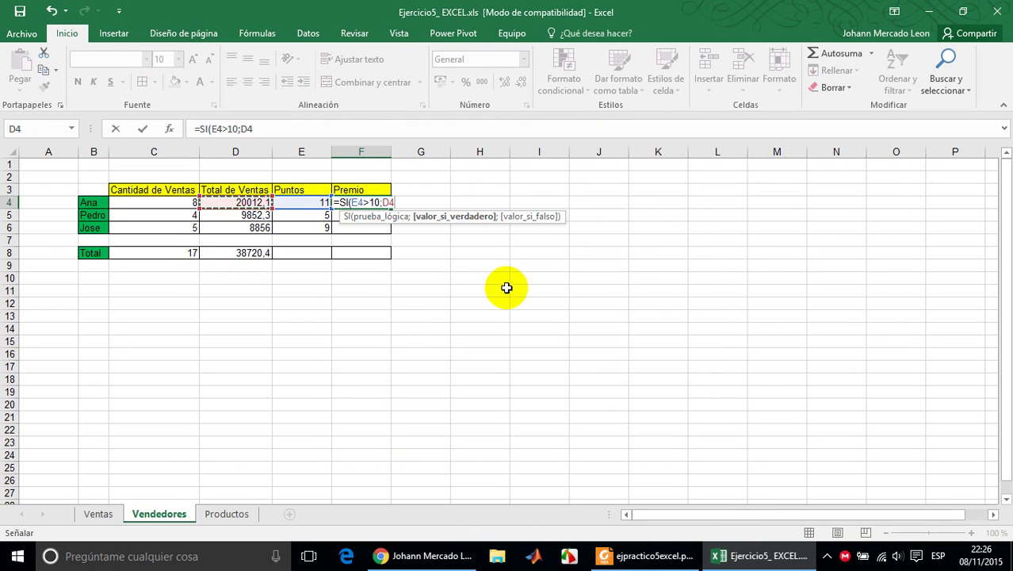
text(*5%;0)
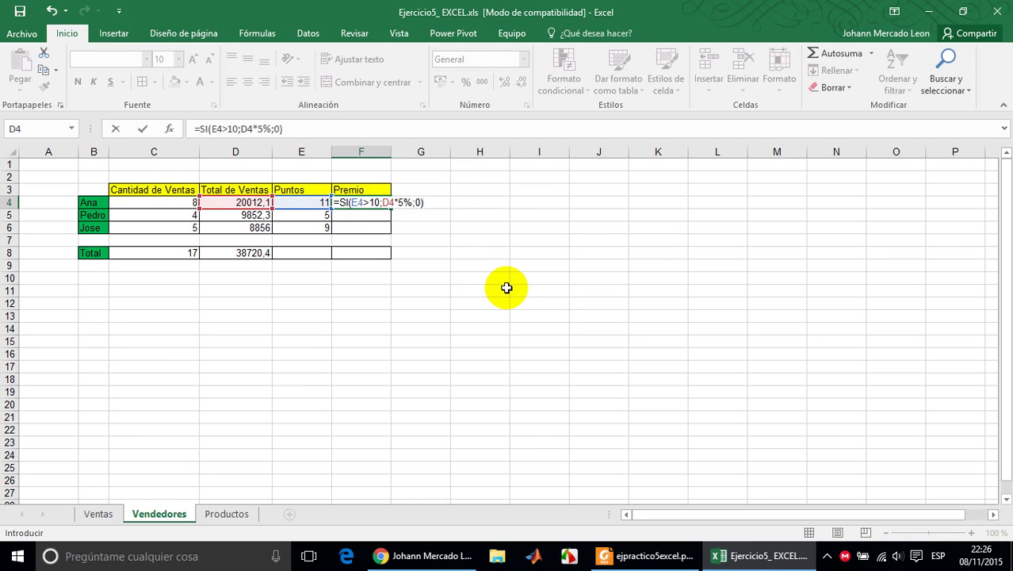
key(Return)
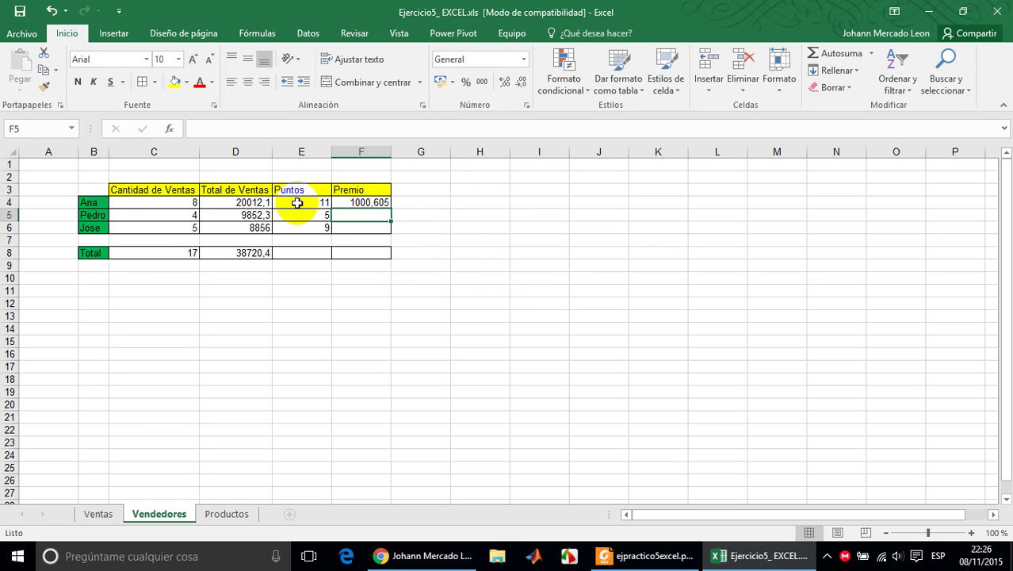
- Fill the Premio formula from F4 down to F6 and check it against the sellers' points
drag(300, 202, 375, 202)
click(375, 203)
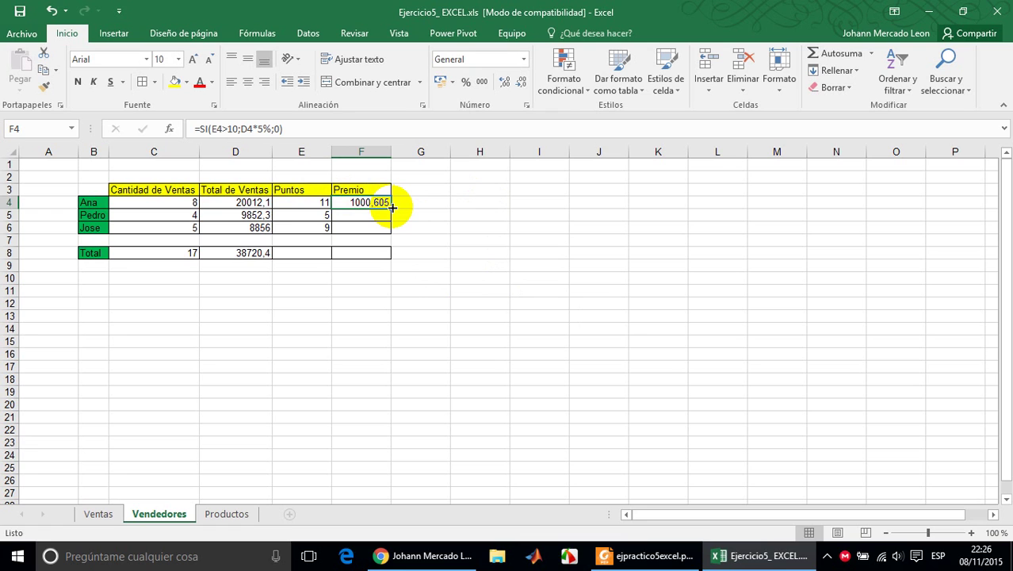
double_click(392, 207)
click(301, 219)
click(302, 228)
- Total the Premio column into F8 and the Puntos column into E8 with Autosuma
drag(380, 210, 364, 252)
click(384, 217)
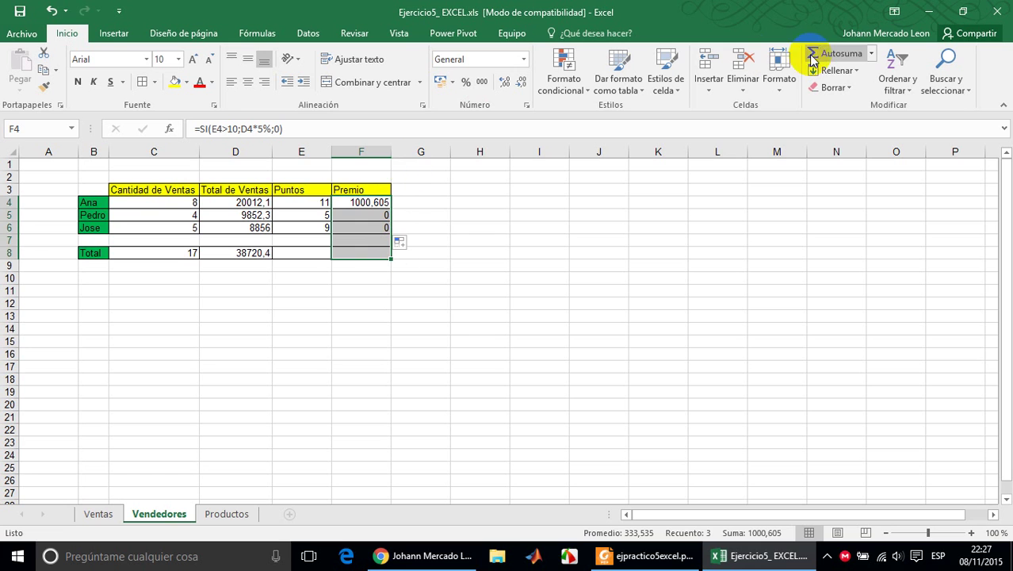
click(837, 53)
drag(328, 201, 323, 254)
click(843, 56)
click(361, 239)
click(396, 265)
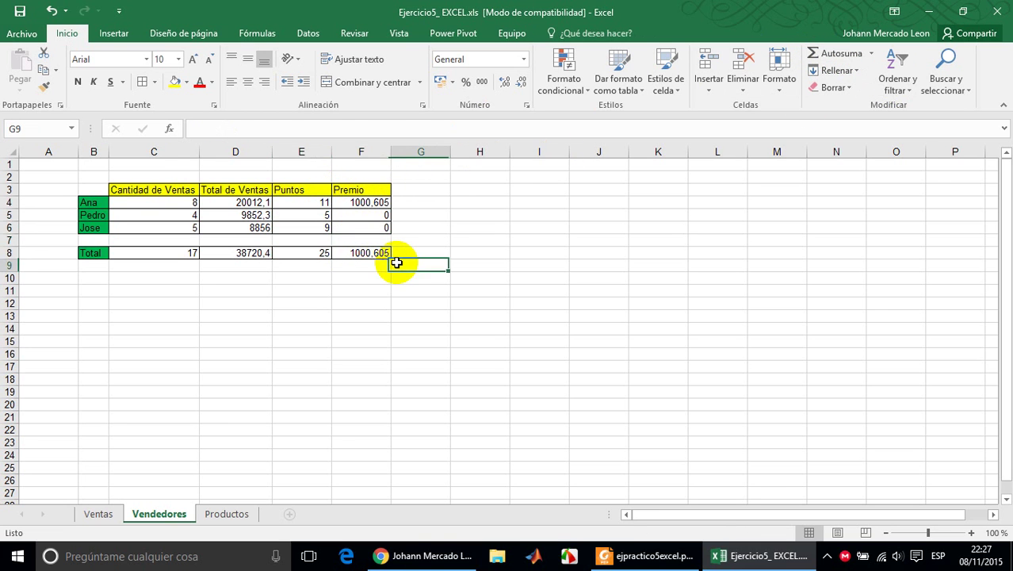